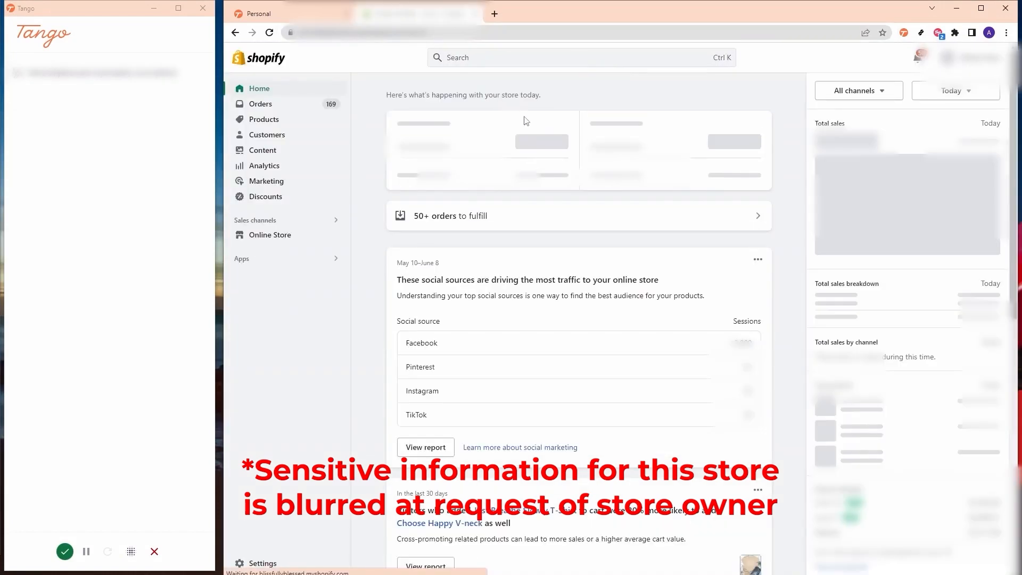
- Export the BB Orders report for the last 7 days (Jun 7–13) from Data Export IO, then stop the Tango capture
click(305, 263)
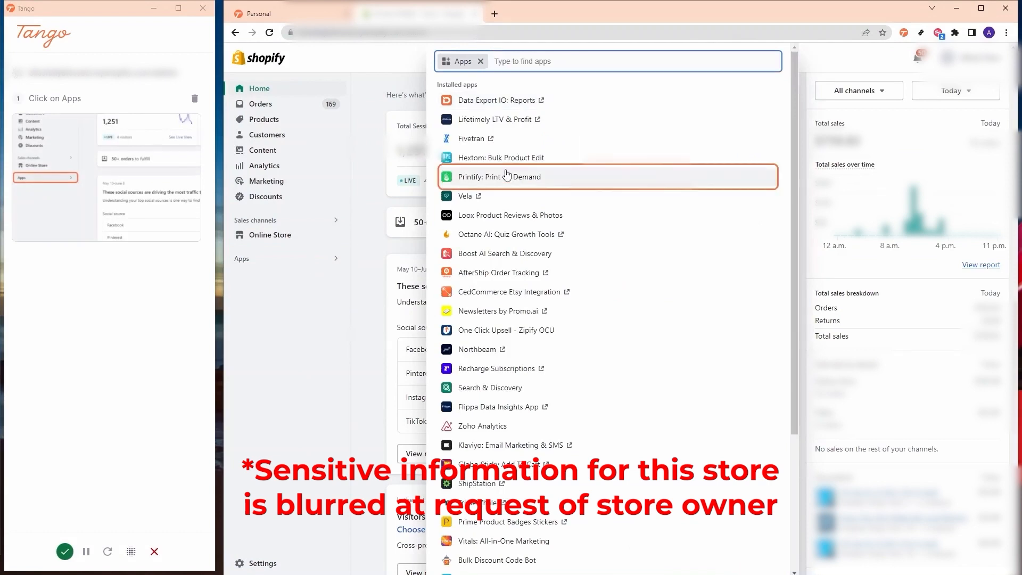
click(519, 100)
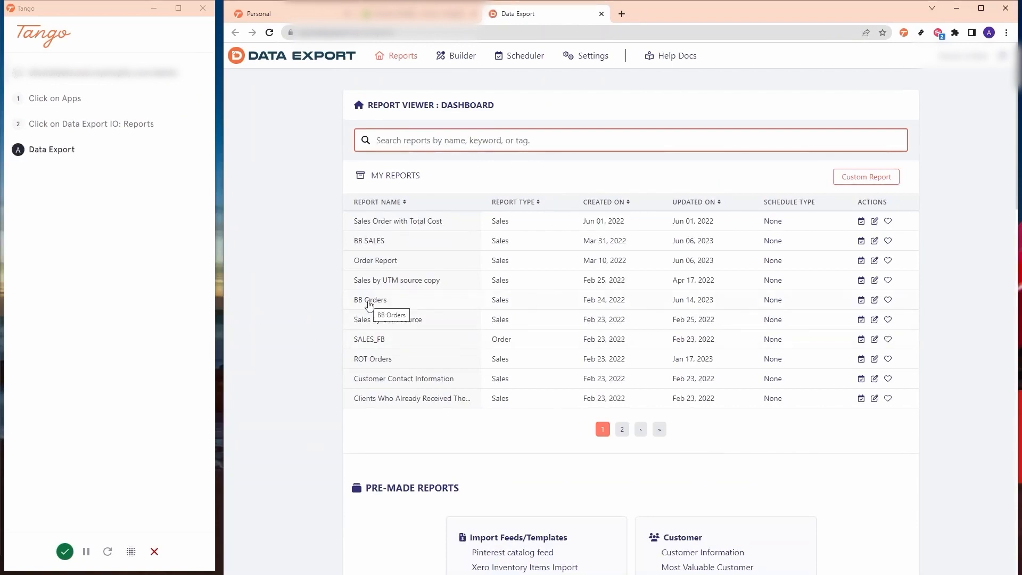
click(370, 301)
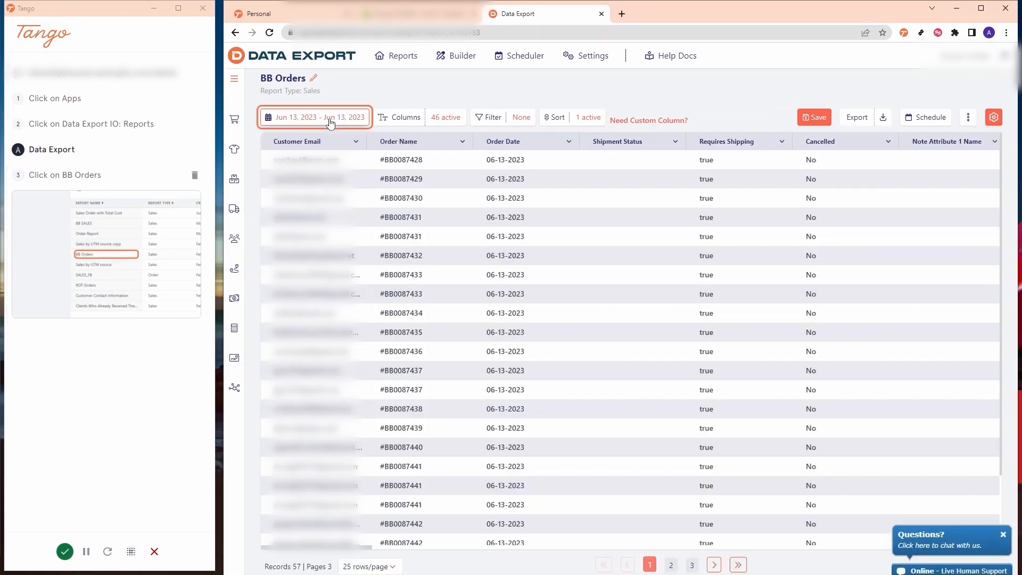
click(330, 123)
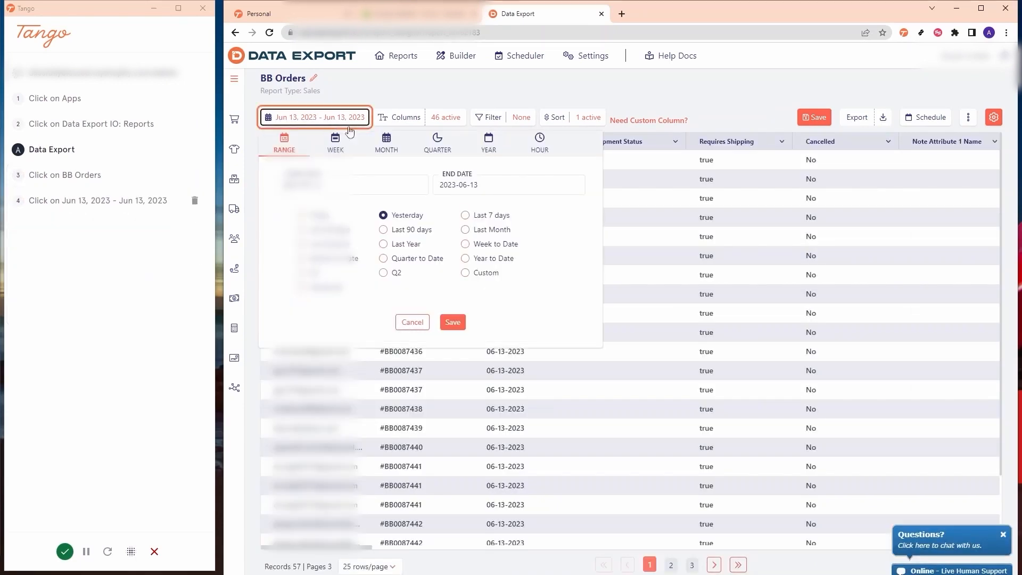
click(465, 215)
click(856, 117)
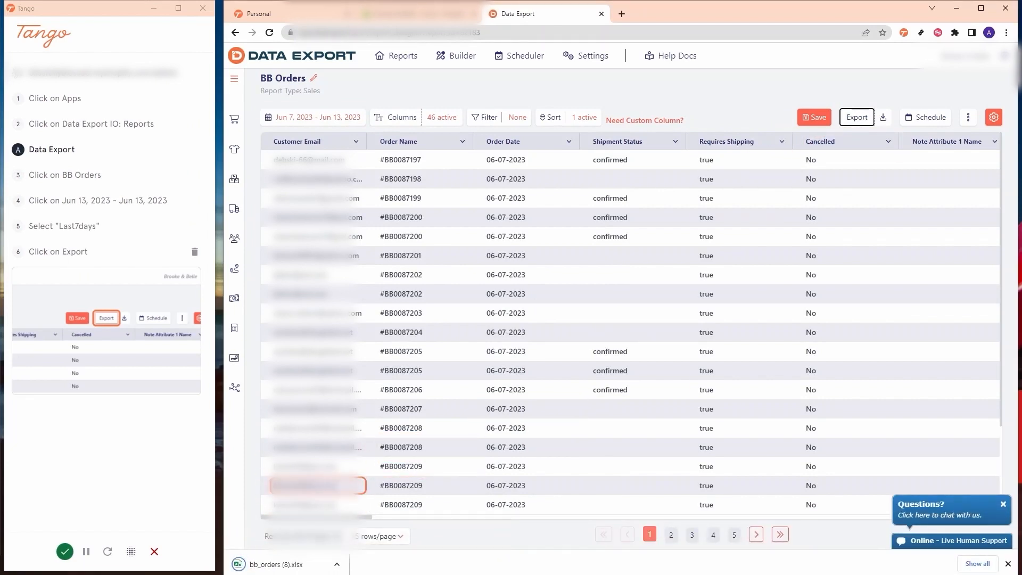
click(65, 551)
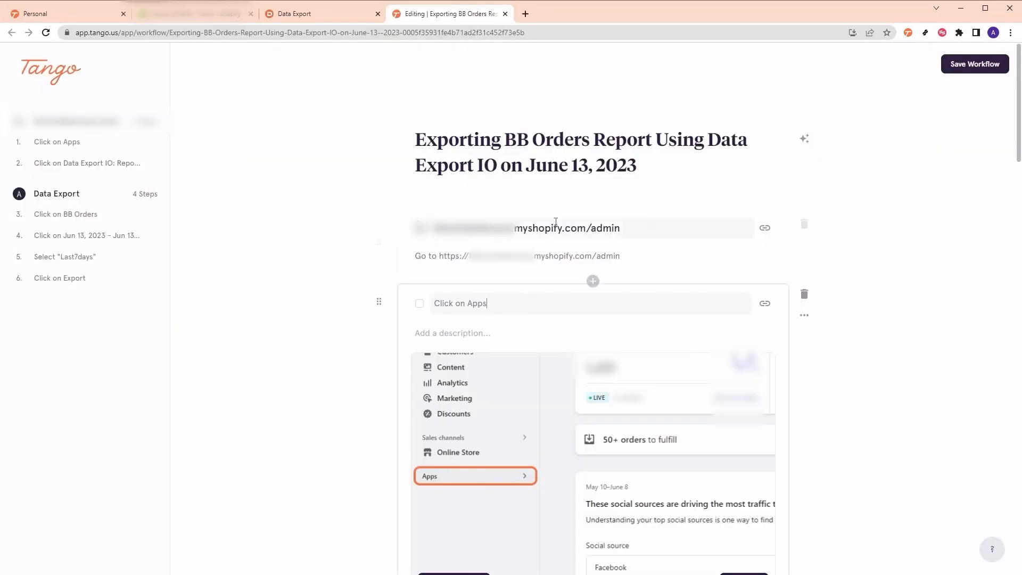
- Rename the first section heading from the shop URL to 'Shopify Admin'
drag(1019, 126, 1016, 259)
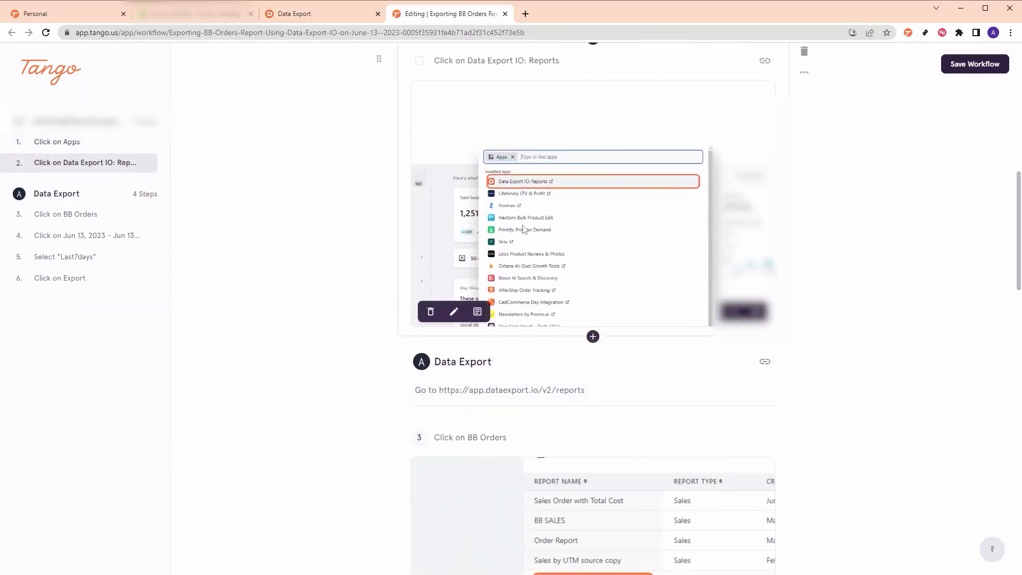
scroll(650, 434, down, 15)
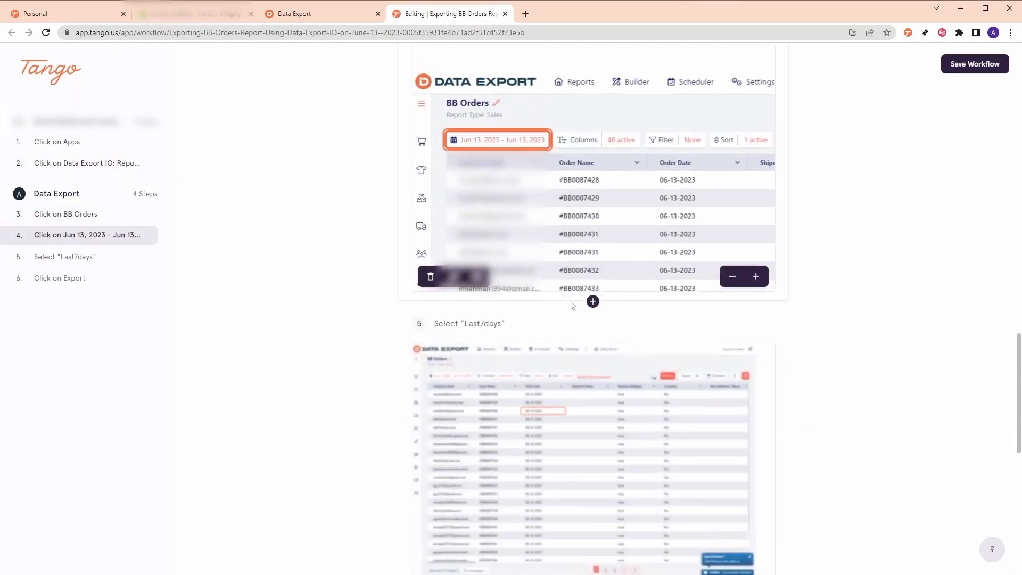
scroll(570, 331, down, 8)
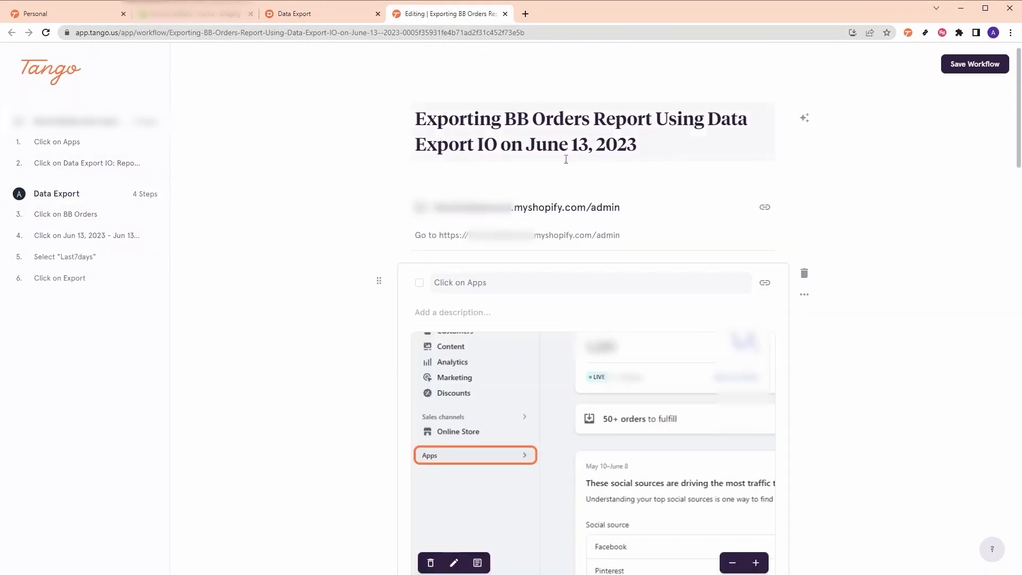
drag(627, 208, 435, 213)
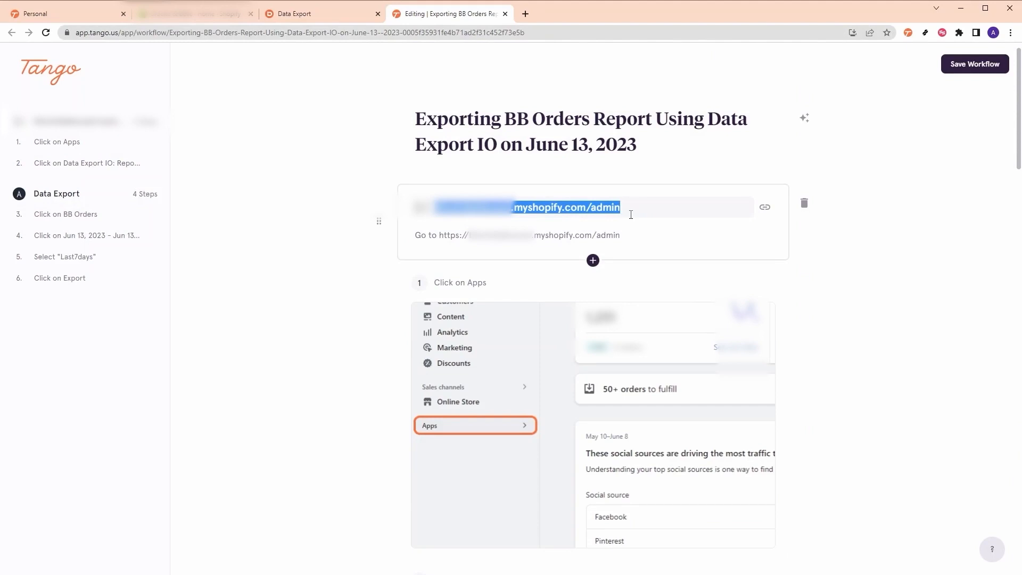
text(SH)
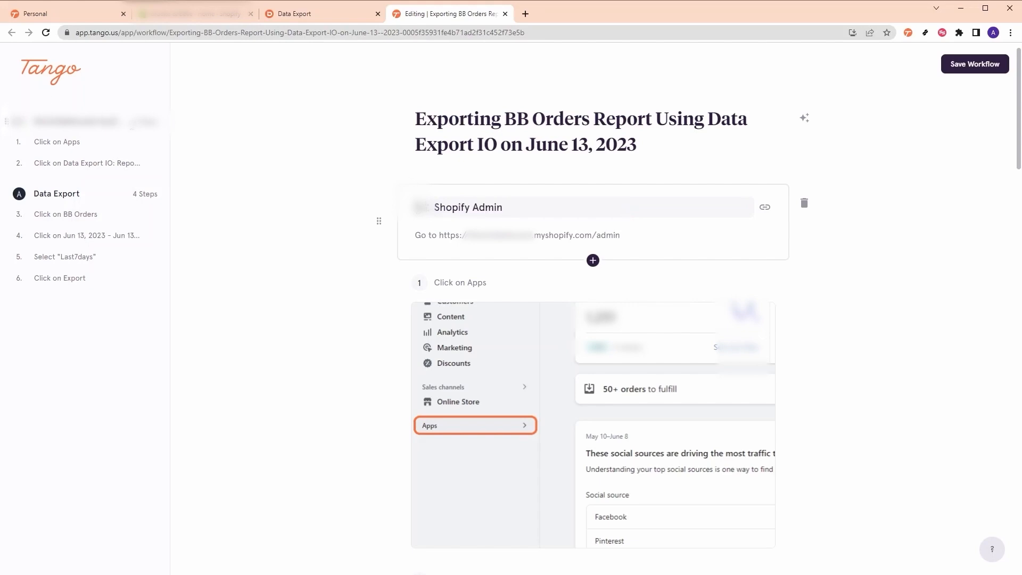
click(316, 173)
- Open step 2's screenshot in the image editor
scroll(478, 211, down, 8)
scroll(496, 275, up, 1)
click(548, 209)
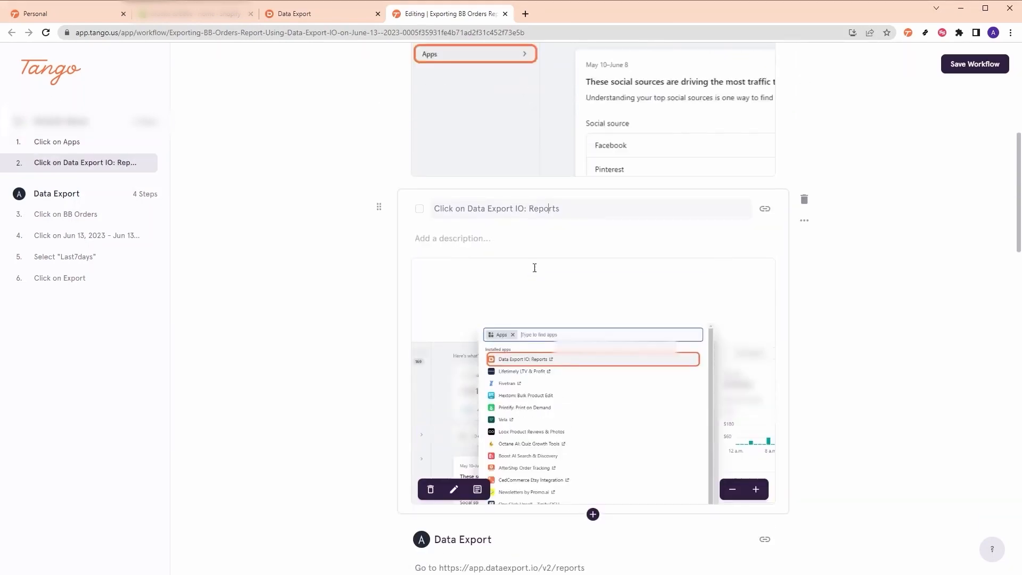
scroll(586, 325, down, 1)
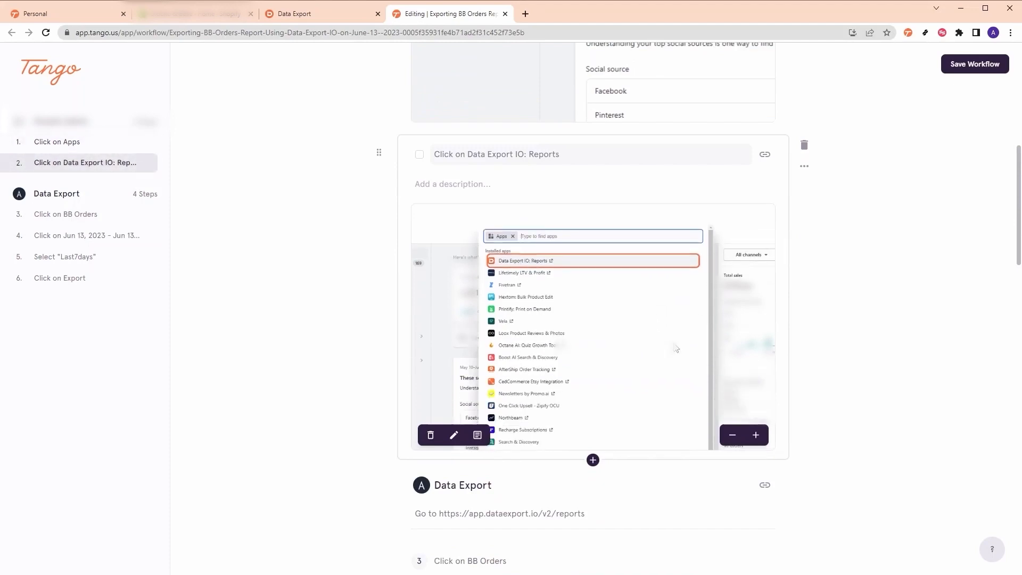
click(453, 435)
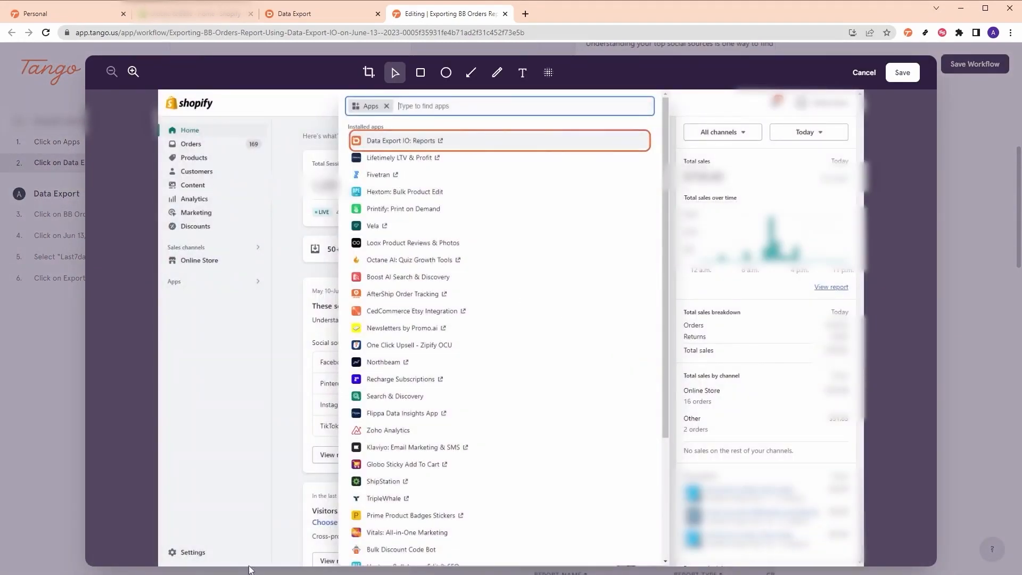
- Add an arrow to Data Export IO: Reports with a 'Click Here' label and save
click(471, 72)
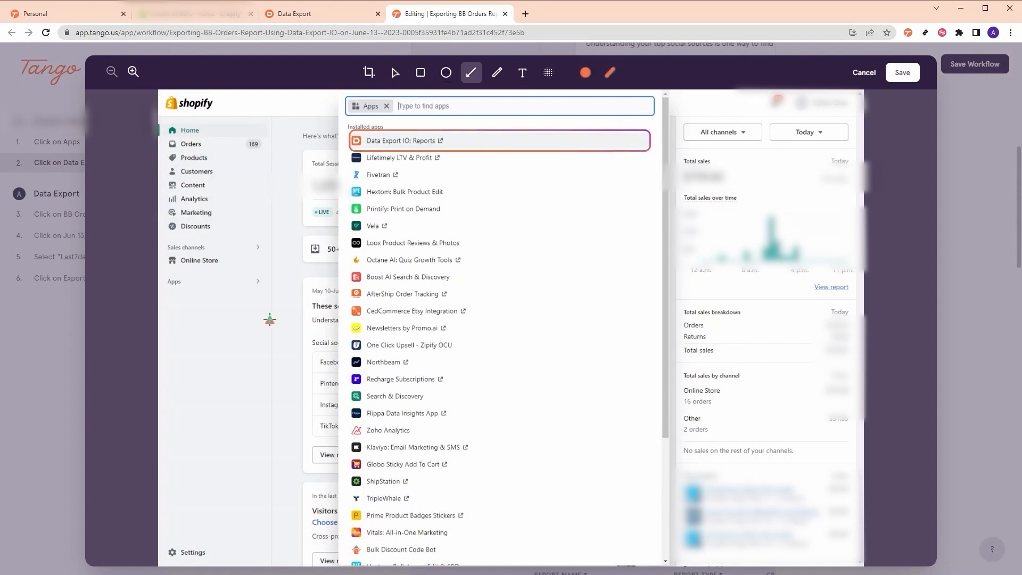
drag(270, 319, 417, 157)
click(522, 72)
click(244, 344)
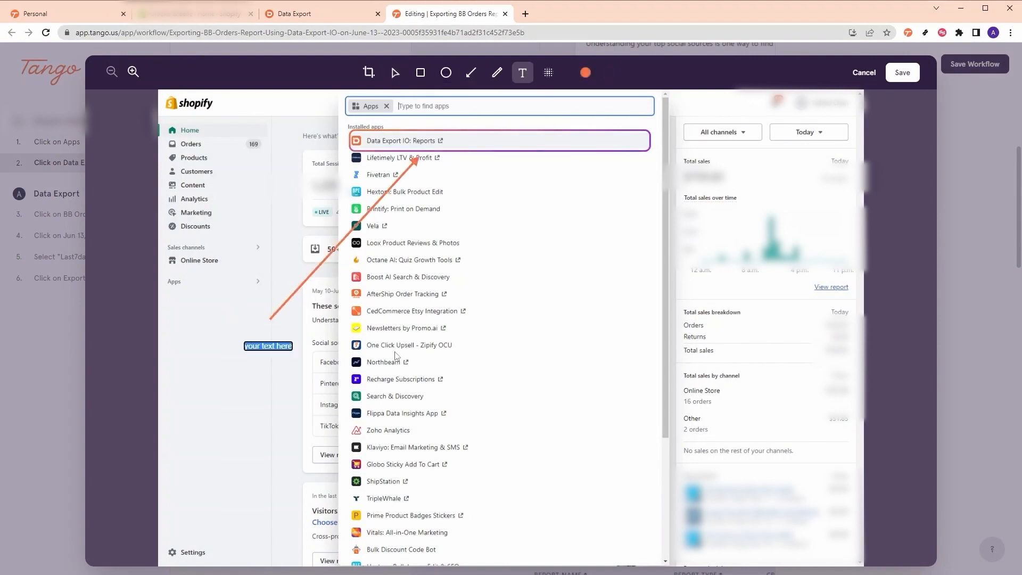
text(Click Here)
click(265, 382)
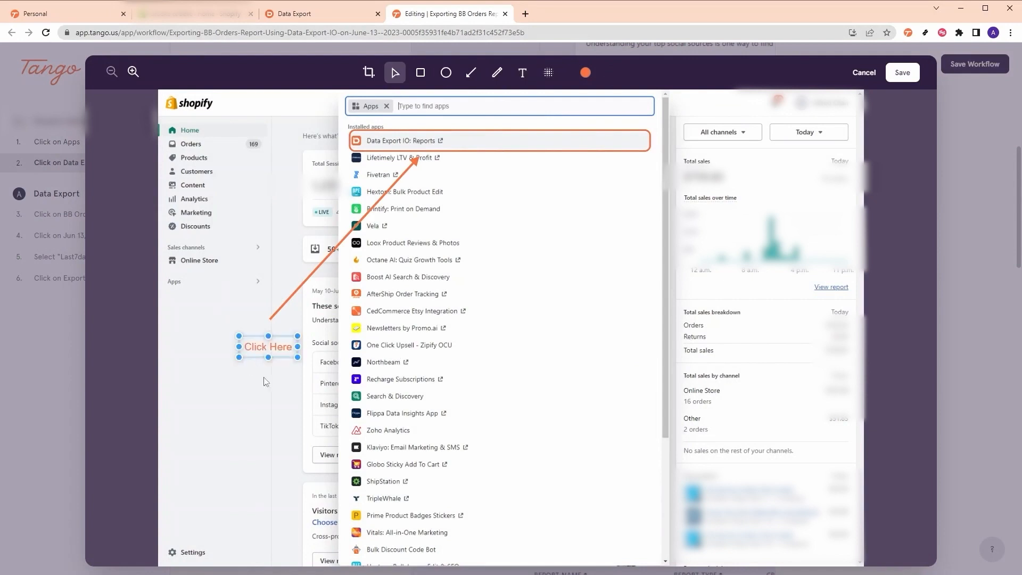
drag(259, 346, 260, 330)
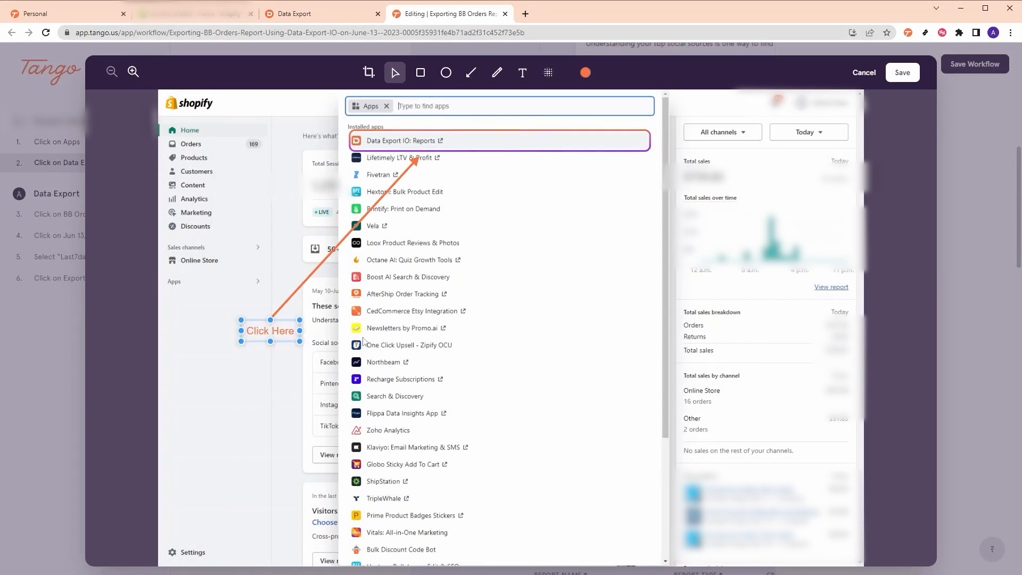
click(916, 74)
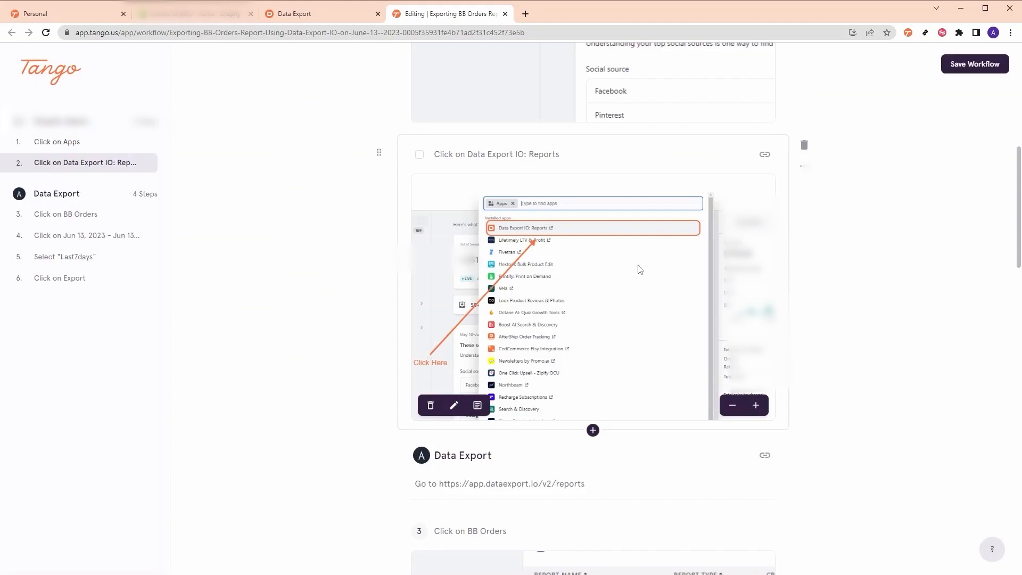
- Blur the sales figures panel on the screenshot's right side and save
click(522, 395)
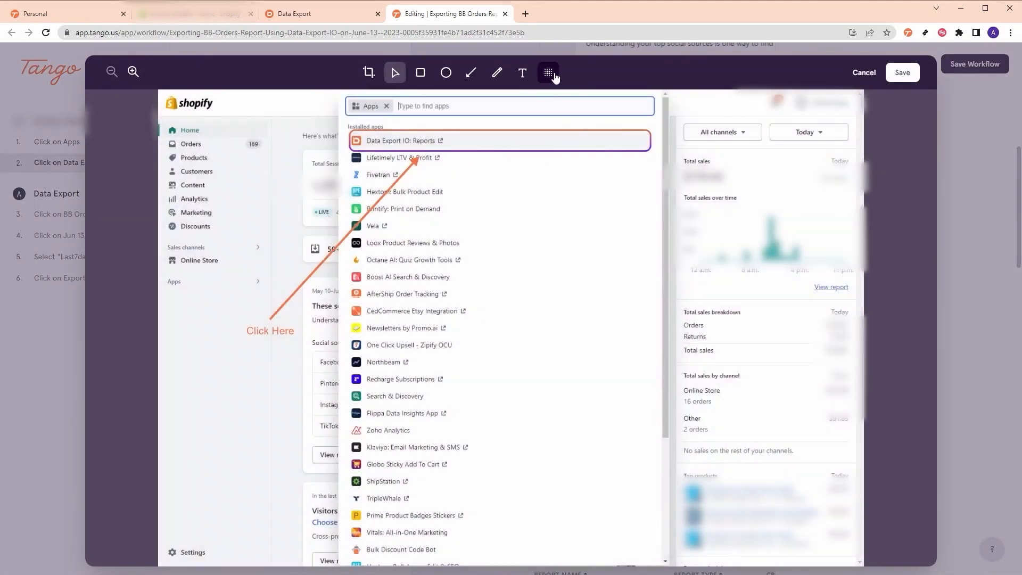
click(548, 73)
drag(675, 153, 863, 442)
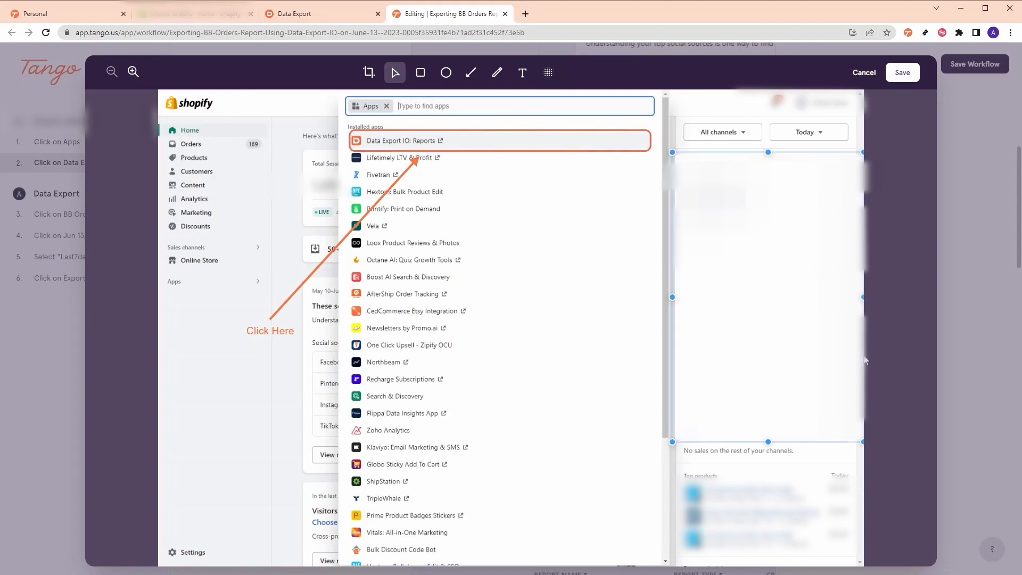
click(902, 73)
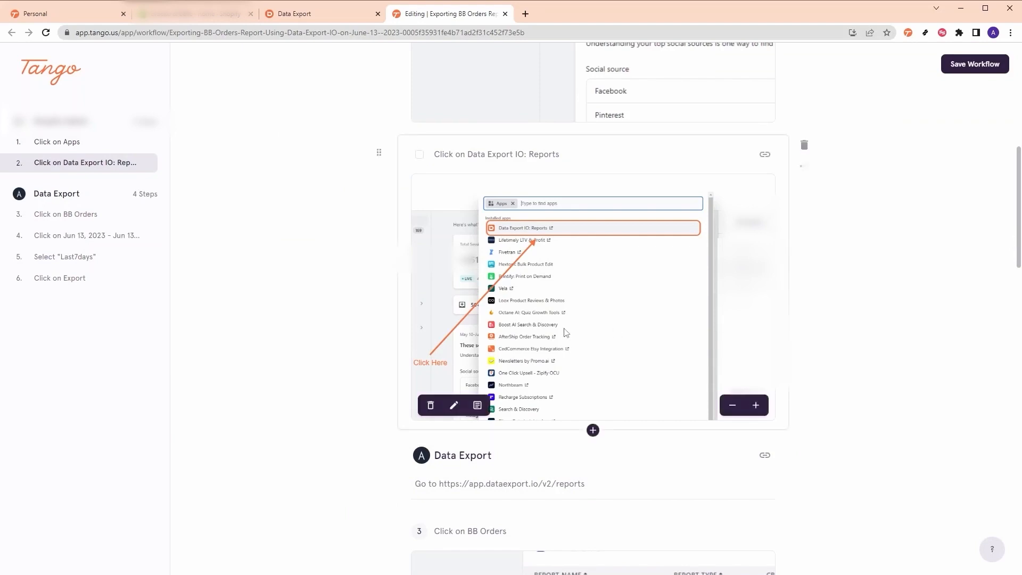
- Save the edited workflow and copy its shareable link
scroll(926, 125, up, 12)
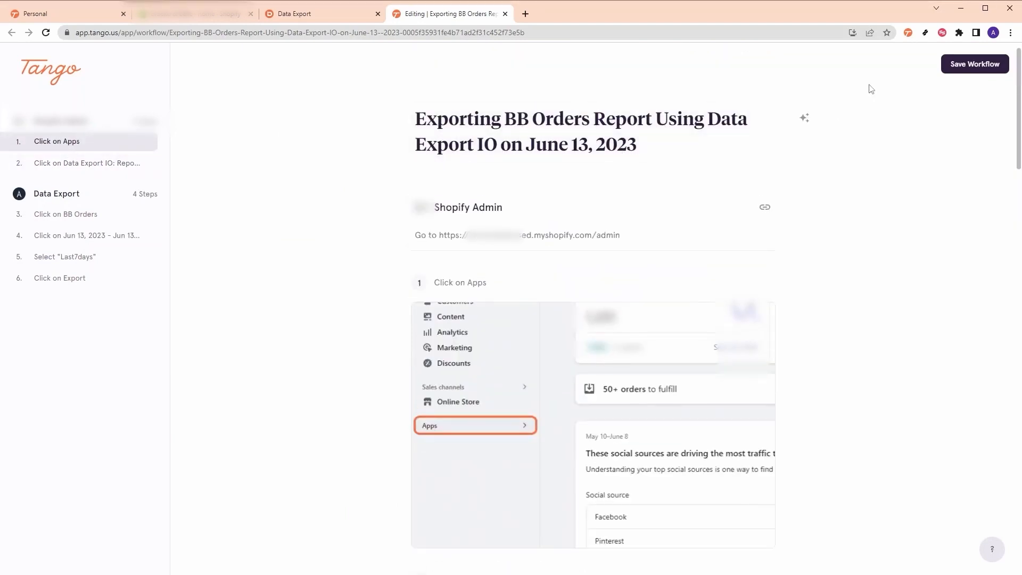
click(976, 67)
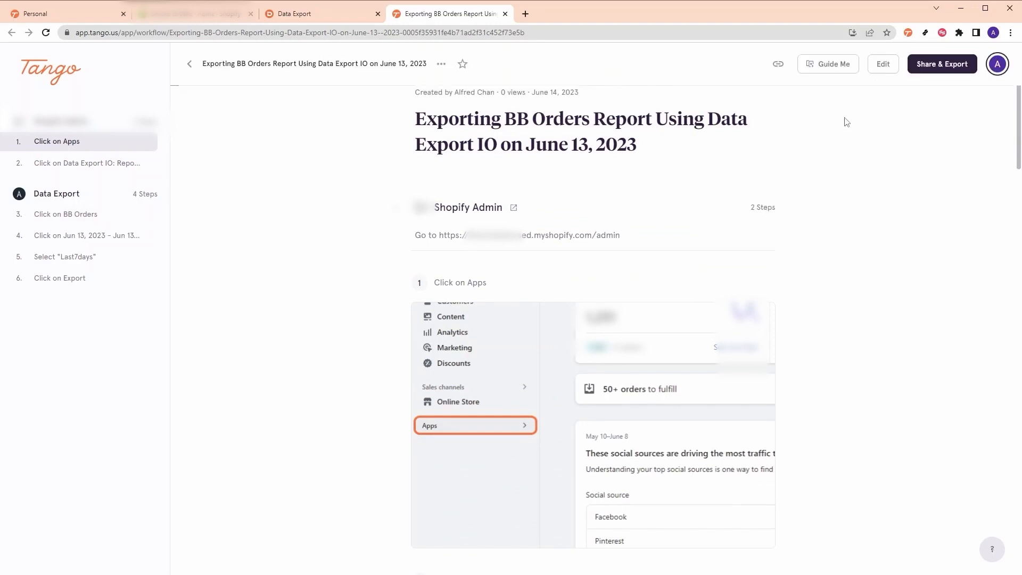
click(952, 74)
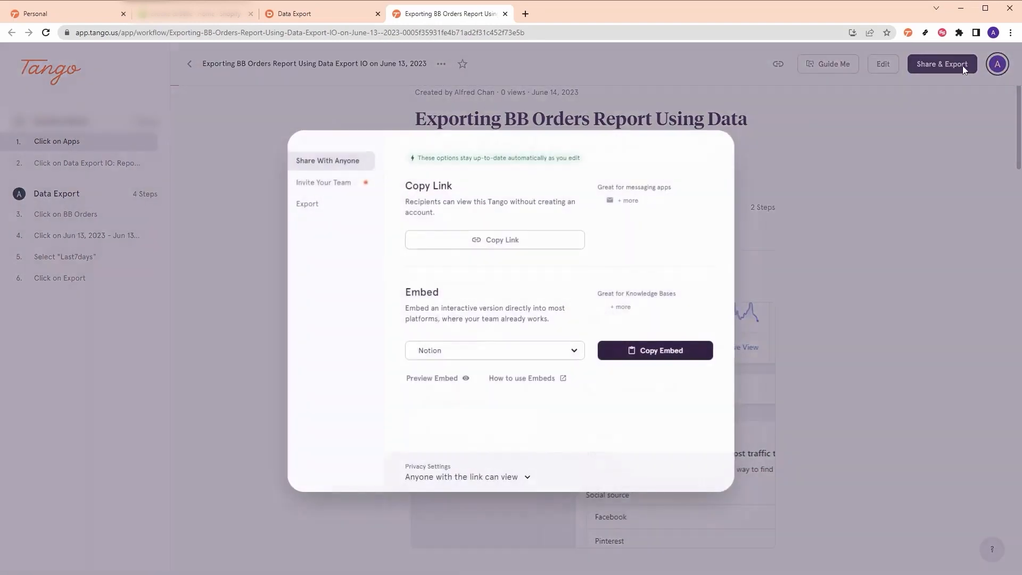
click(458, 241)
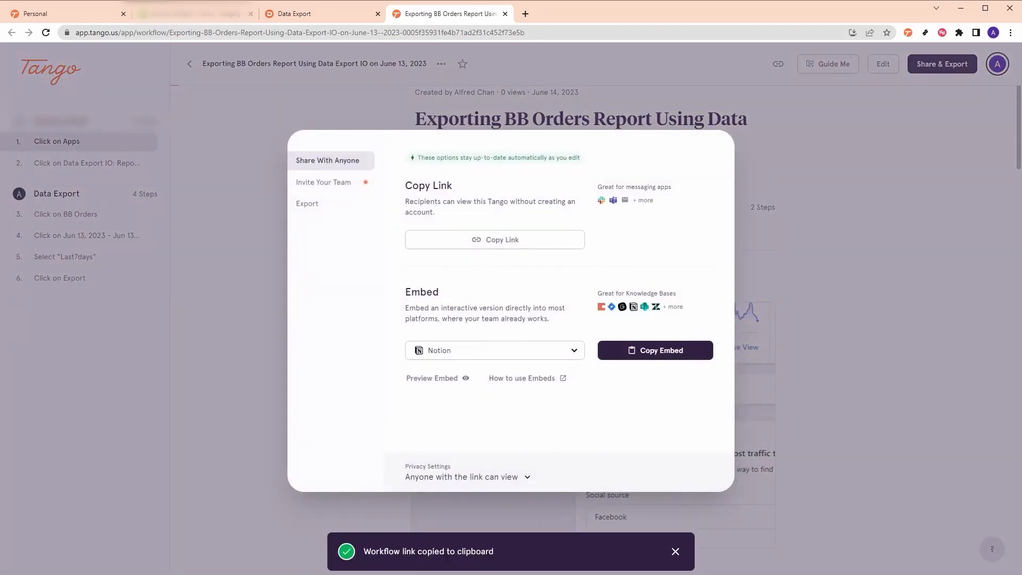
- Open the shared guide link in an incognito window and scroll through its steps
click(1010, 33)
click(950, 78)
key(ctrl+v)
key(Return)
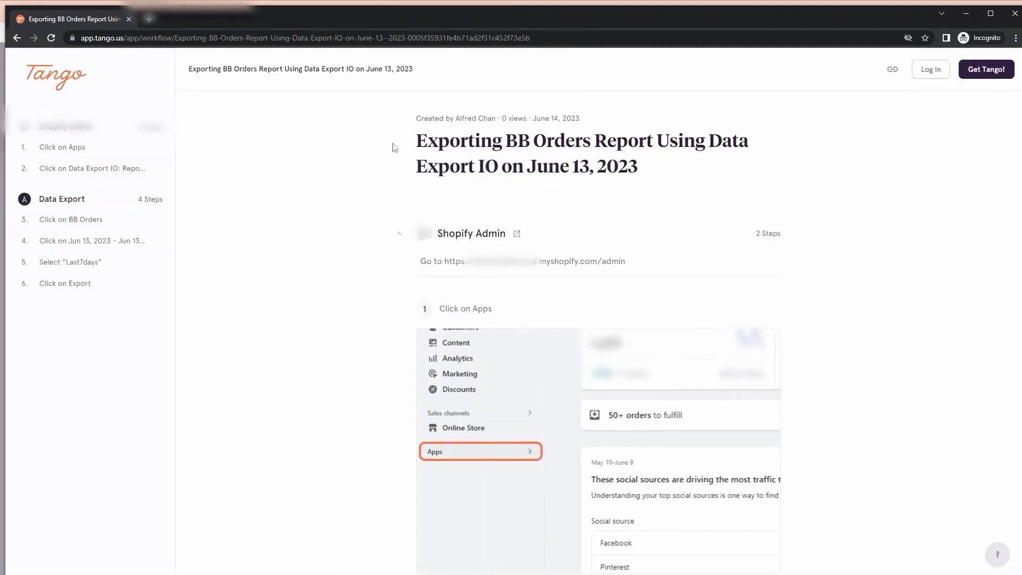
click(76, 147)
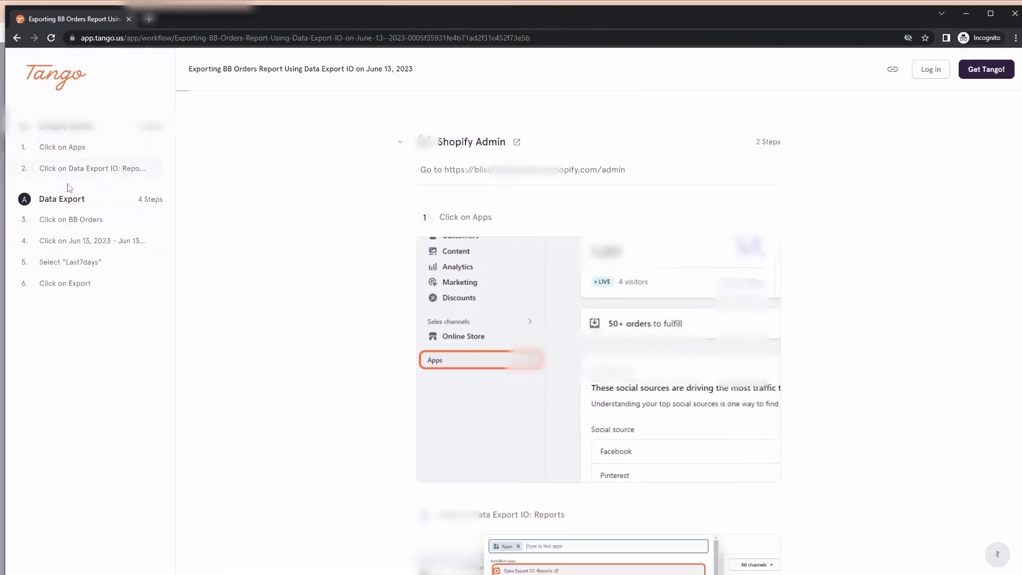
scroll(70, 187, down, 8)
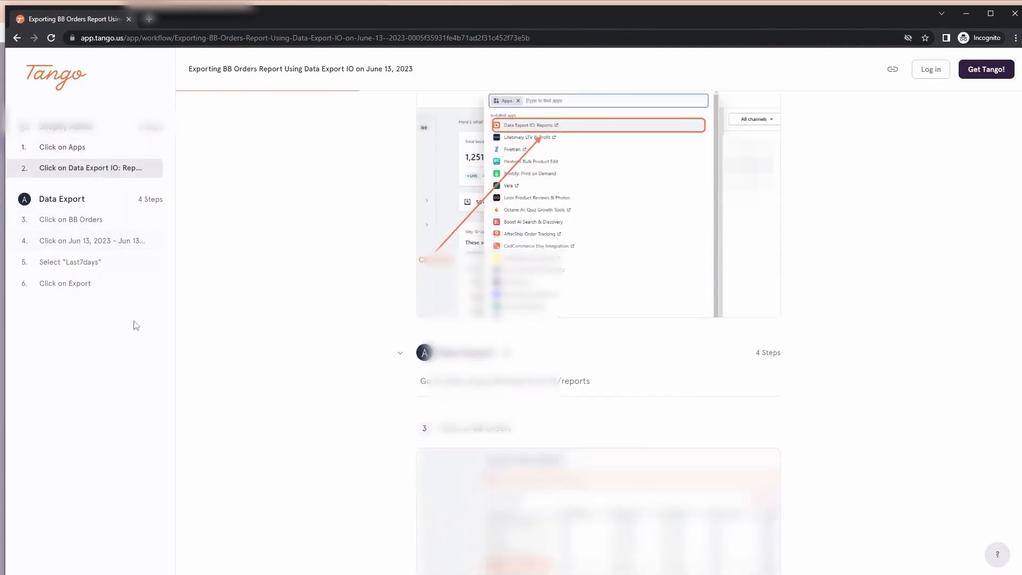
scroll(136, 325, down, 10)
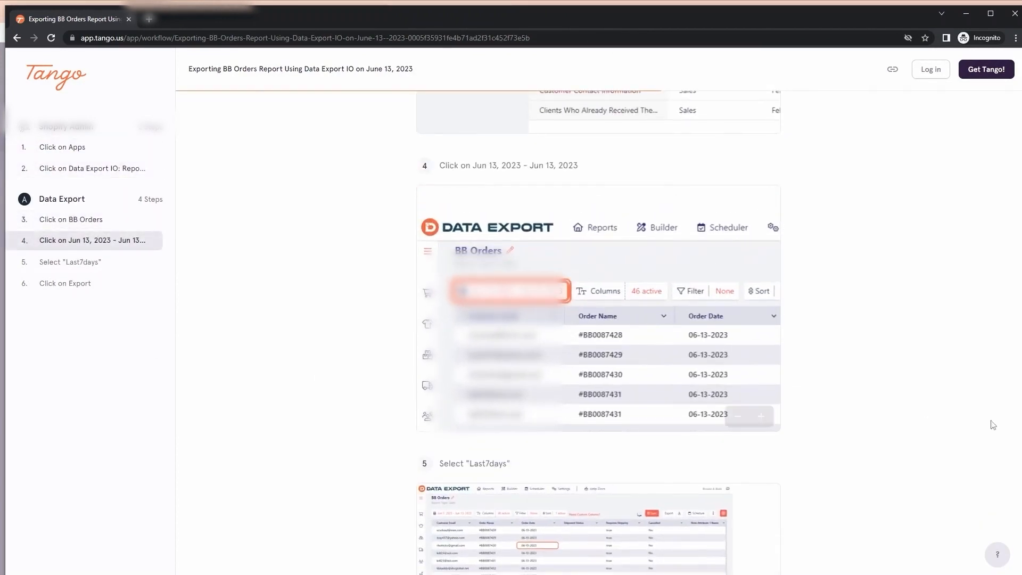
scroll(993, 424, down, 8)
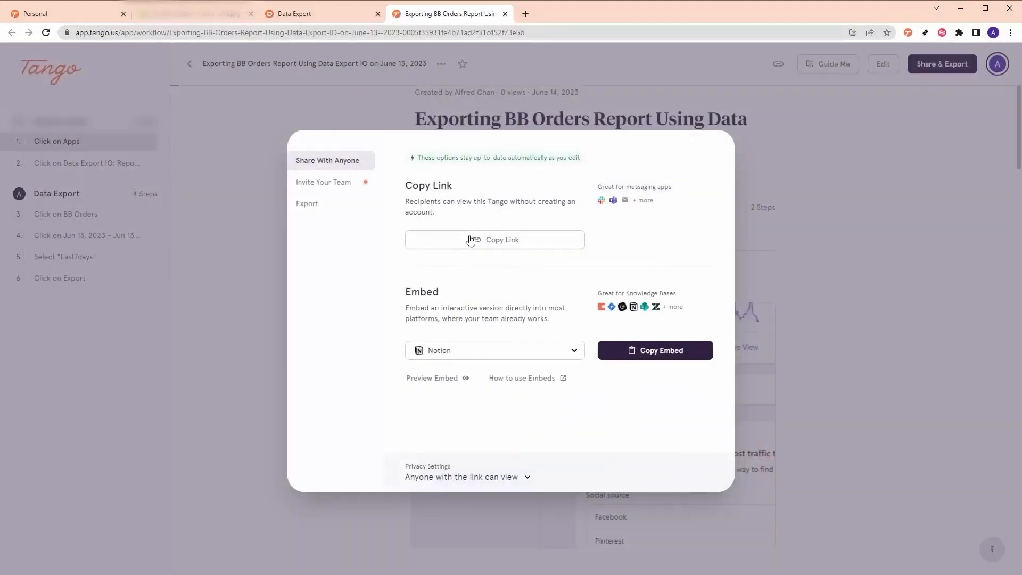
- Download the guide as a PDF, scroll through its pages, then return to the Tango tab
click(315, 207)
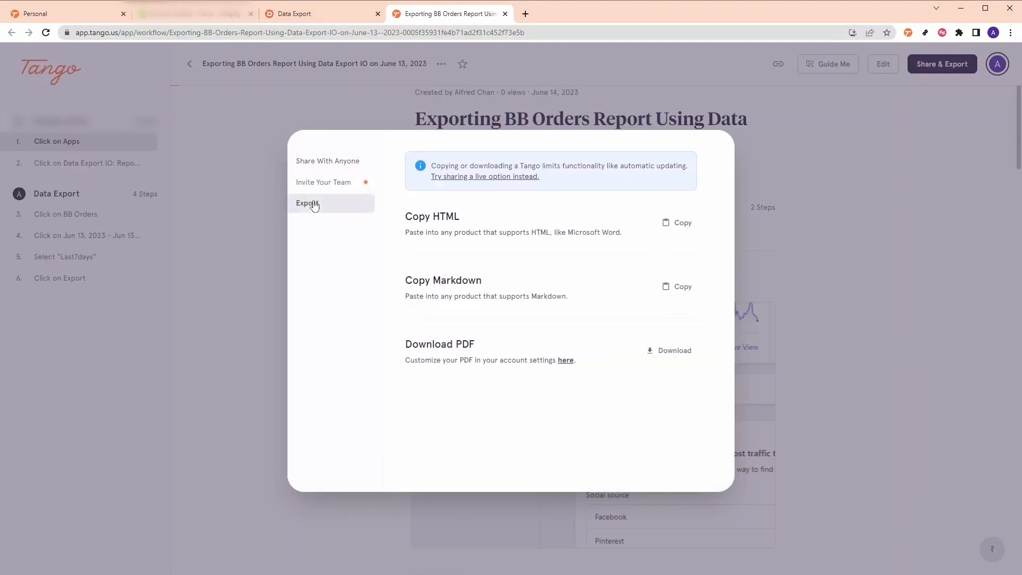
click(689, 353)
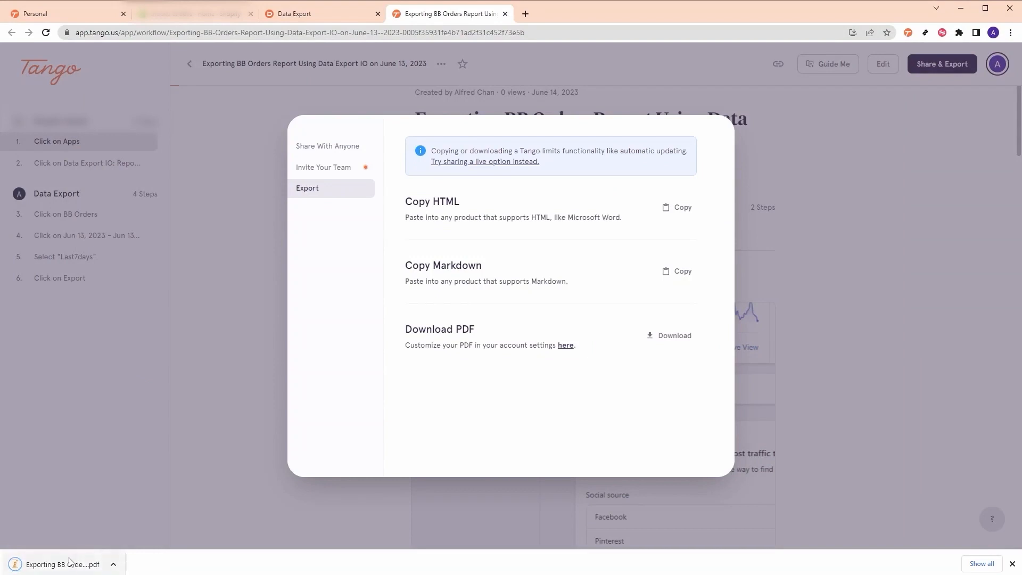
click(69, 563)
scroll(1020, 245, down, 15)
drag(1019, 246, 1009, 338)
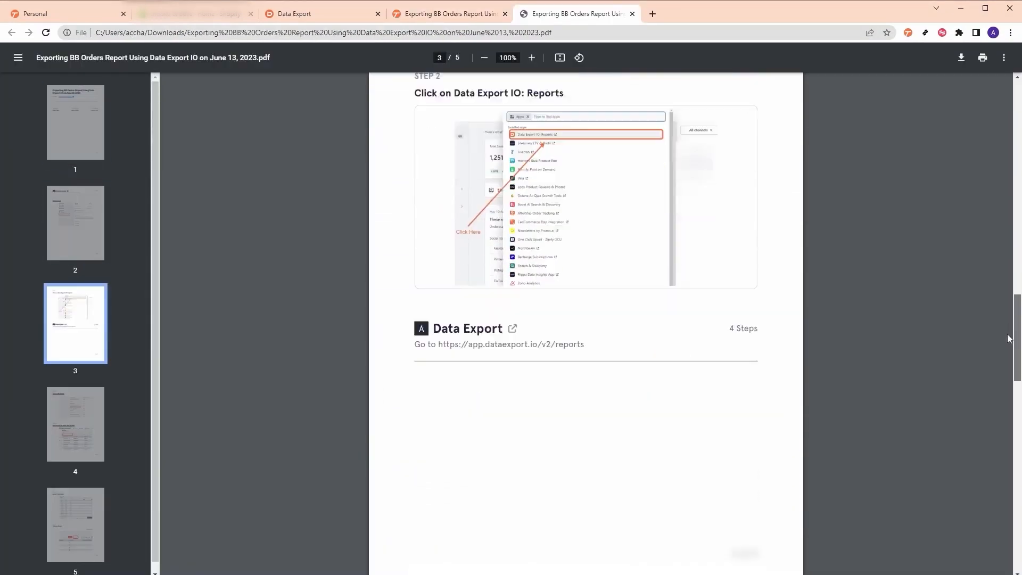
scroll(1010, 339, down, 10)
key(ctrl+shift+Tab)
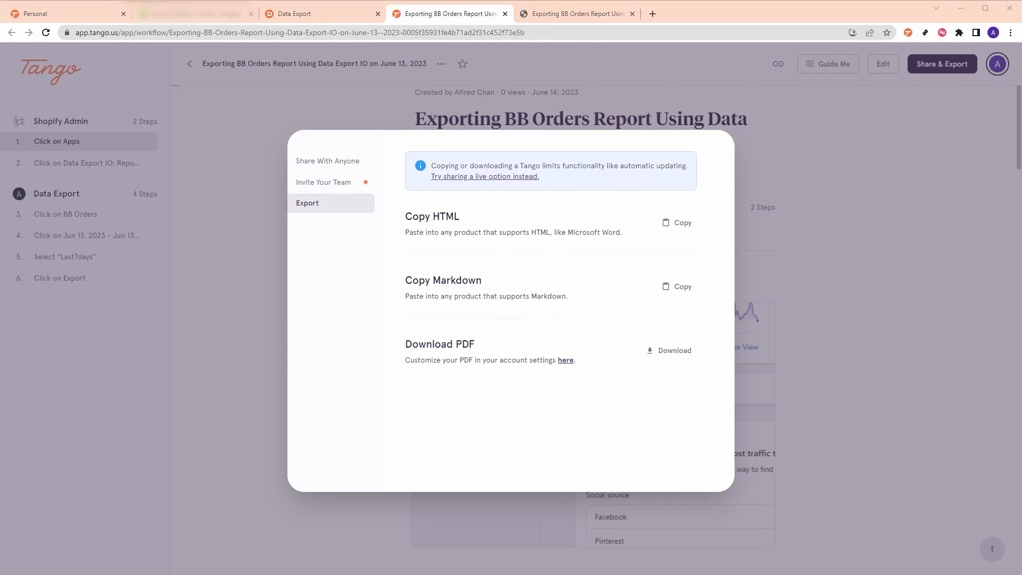
- Copy the guide as Markdown, paste it into the Untitled Notion page, and review it
click(666, 287)
key(alt+Tab)
key(ctrl+v)
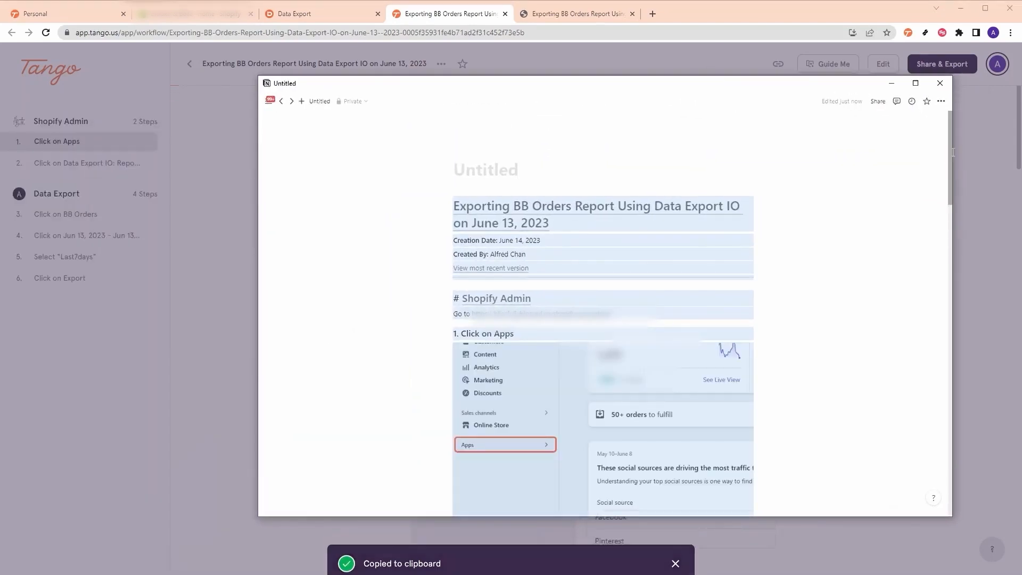
scroll(931, 213, down, 10)
scroll(973, 330, down, 10)
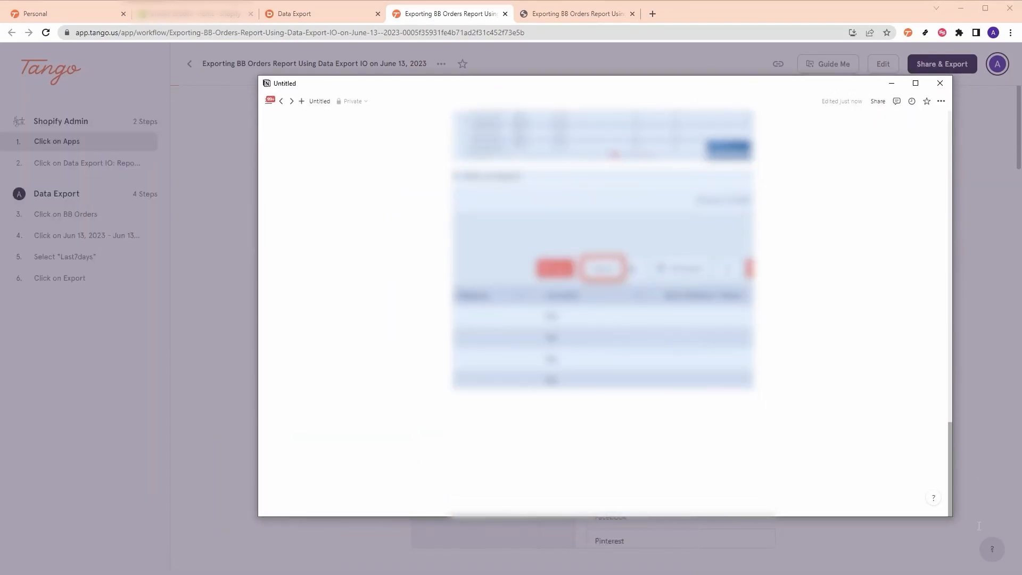
scroll(932, 425, up, 15)
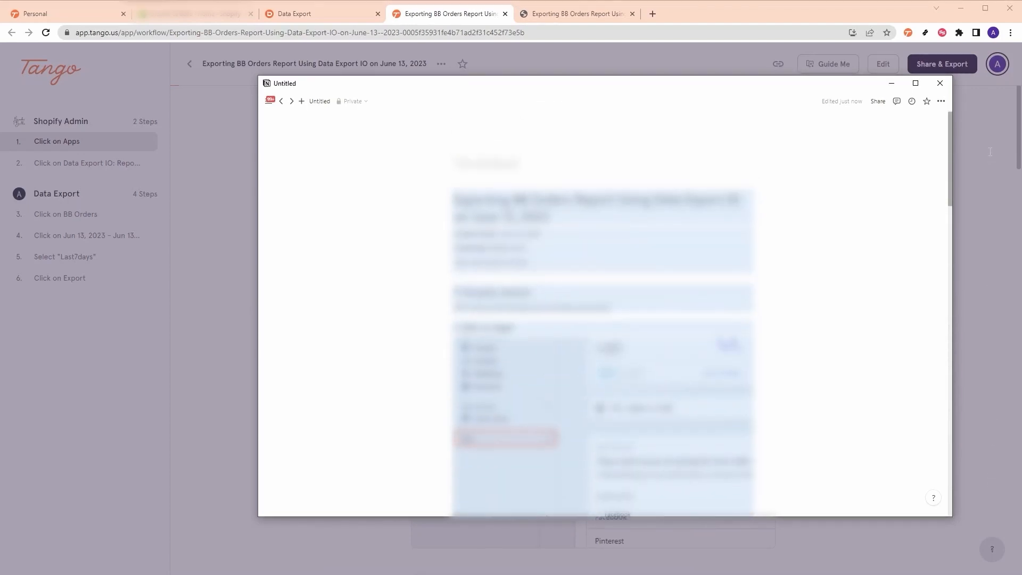
key(alt+Tab)
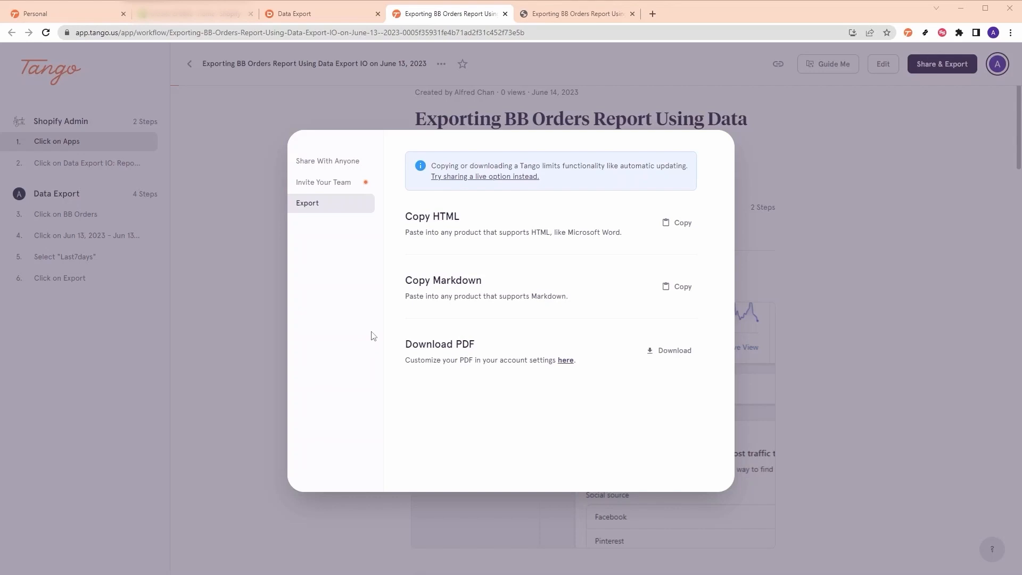
- Close the export dialog and start a new Capture Workflow from the Tango tray icon
key(Escape)
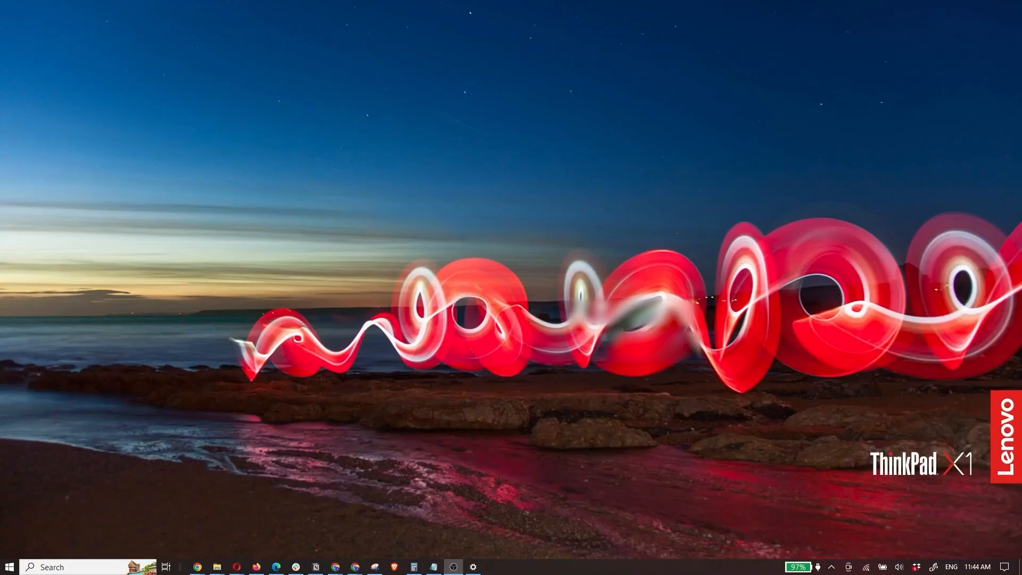
click(832, 567)
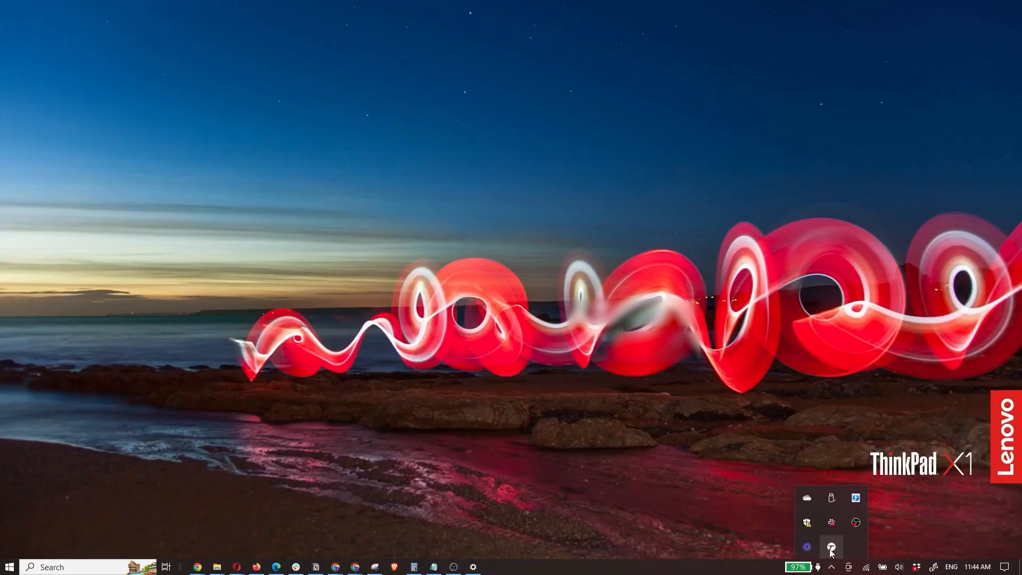
click(832, 546)
click(667, 431)
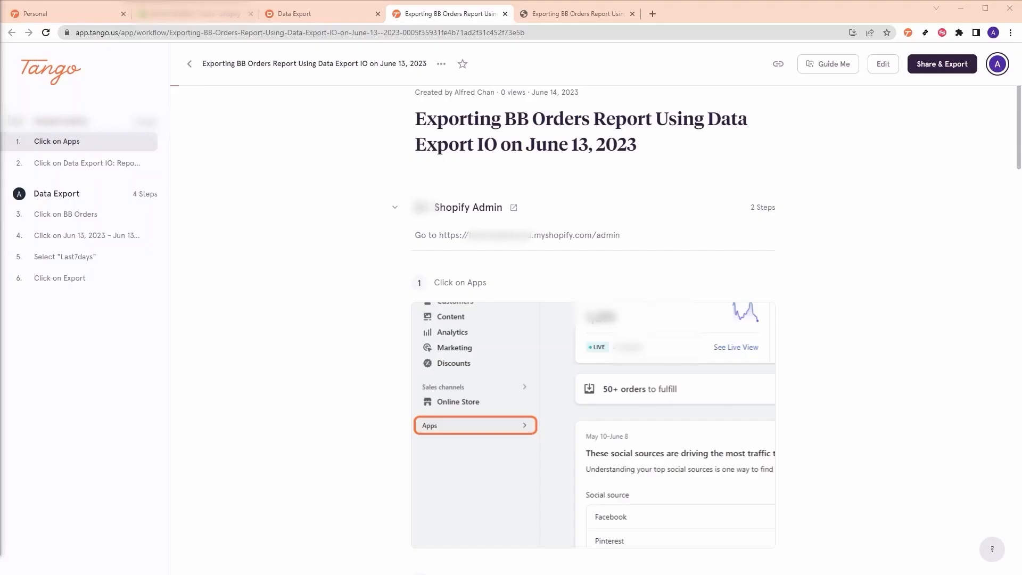
- Load the Shopify admin in a new tab and launch the Data Export app
click(652, 14)
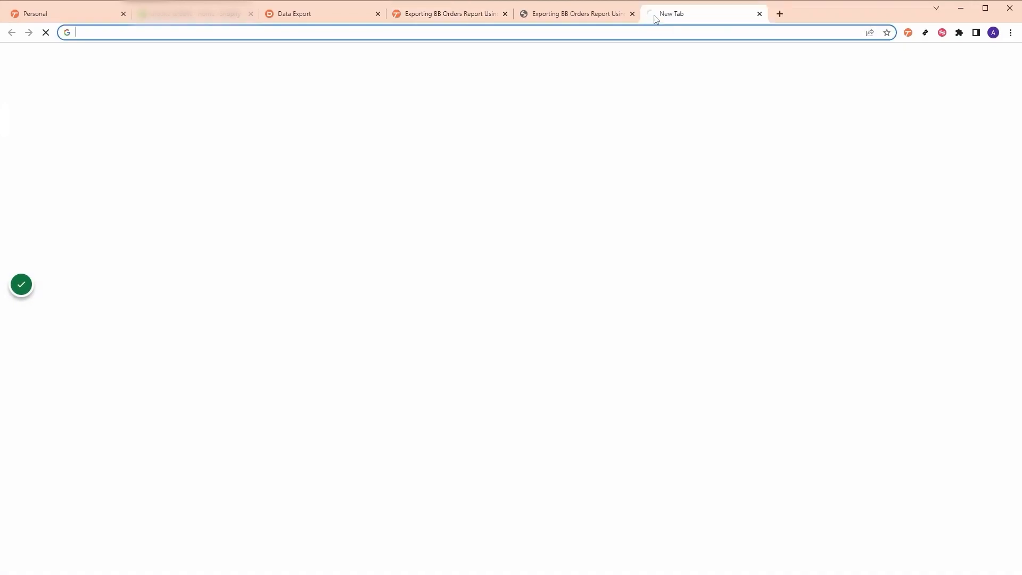
key(ctrl+v)
key(Return)
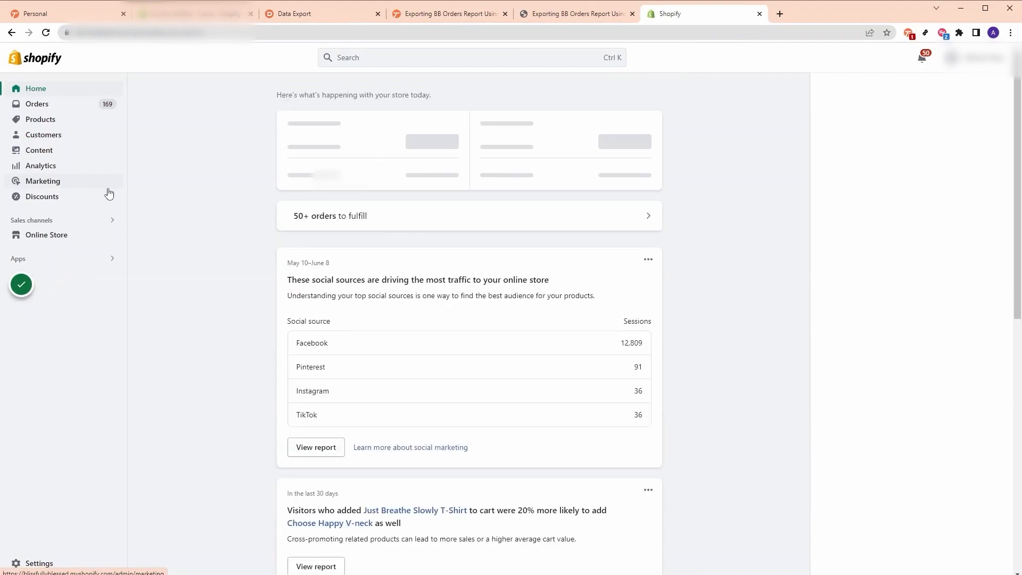
click(50, 258)
click(379, 97)
- Export BB Orders for Jun 7–Jun 13, 2023 and open bb_orders (9).xlsx with editing enabled
click(181, 302)
click(107, 117)
click(245, 218)
click(228, 321)
click(862, 117)
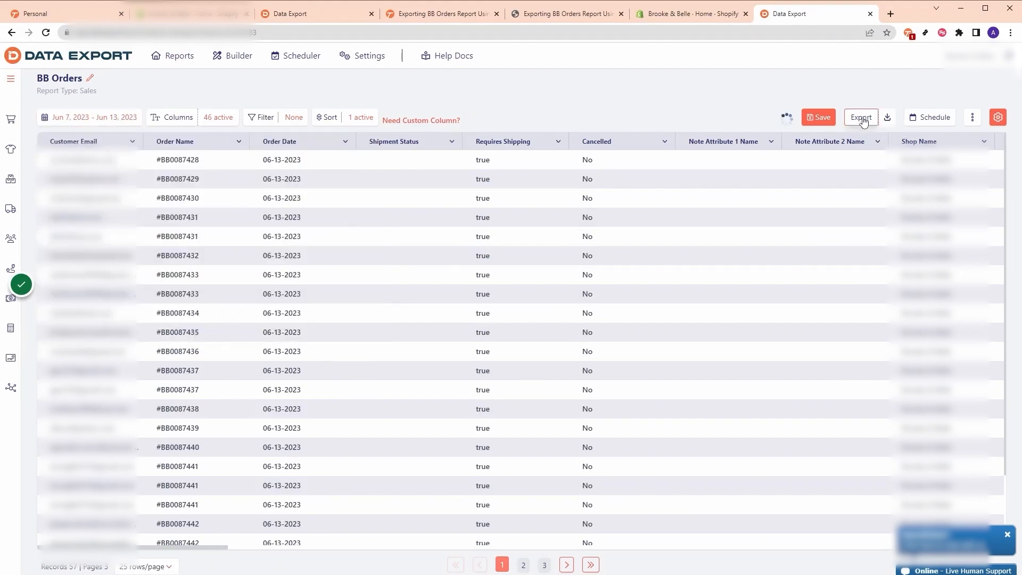
click(52, 564)
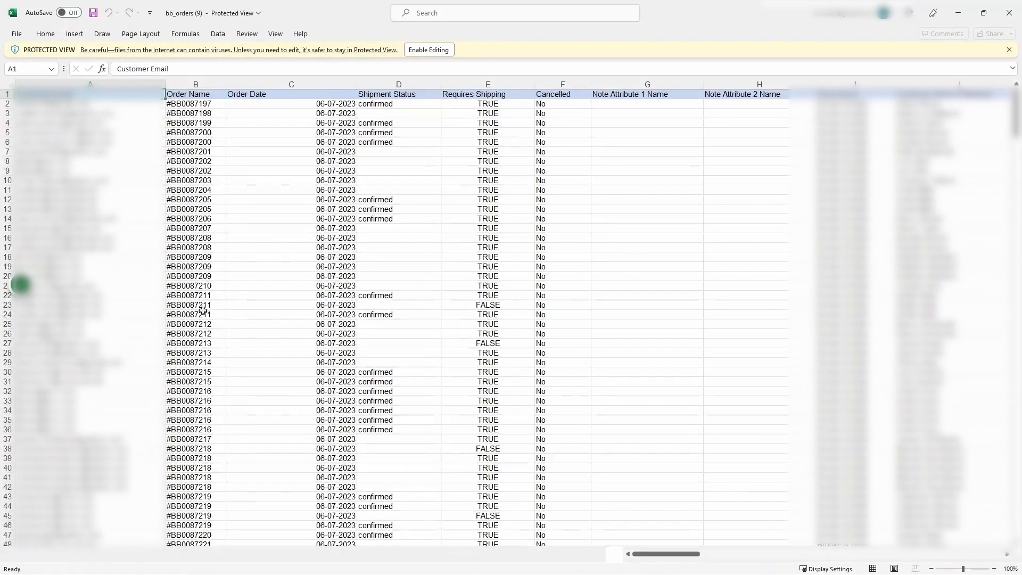
click(429, 50)
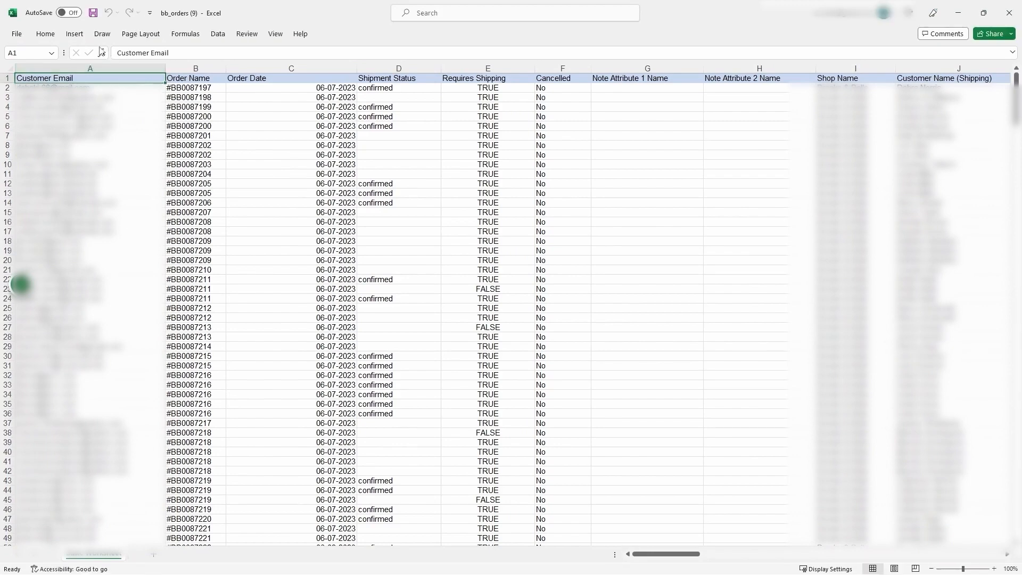
- Insert a PivotTable on a new sheet with Product Title rows and summed Ordered Quantity
click(9, 67)
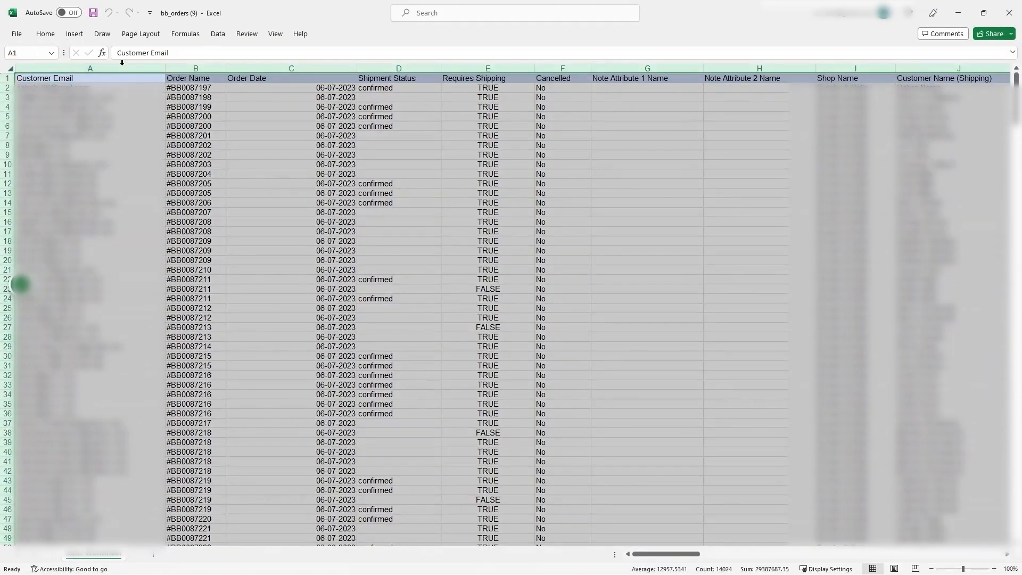
click(74, 33)
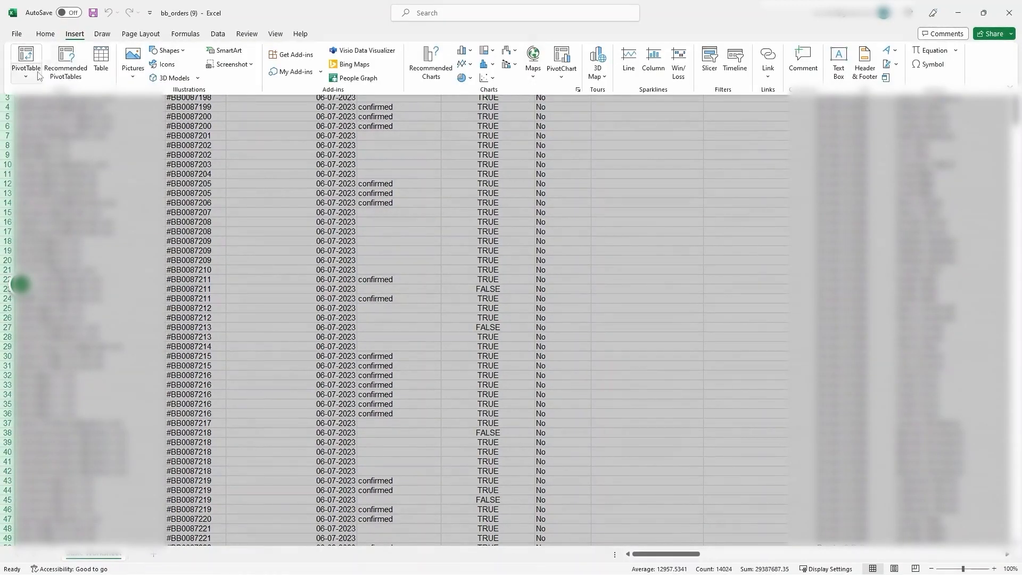
click(17, 63)
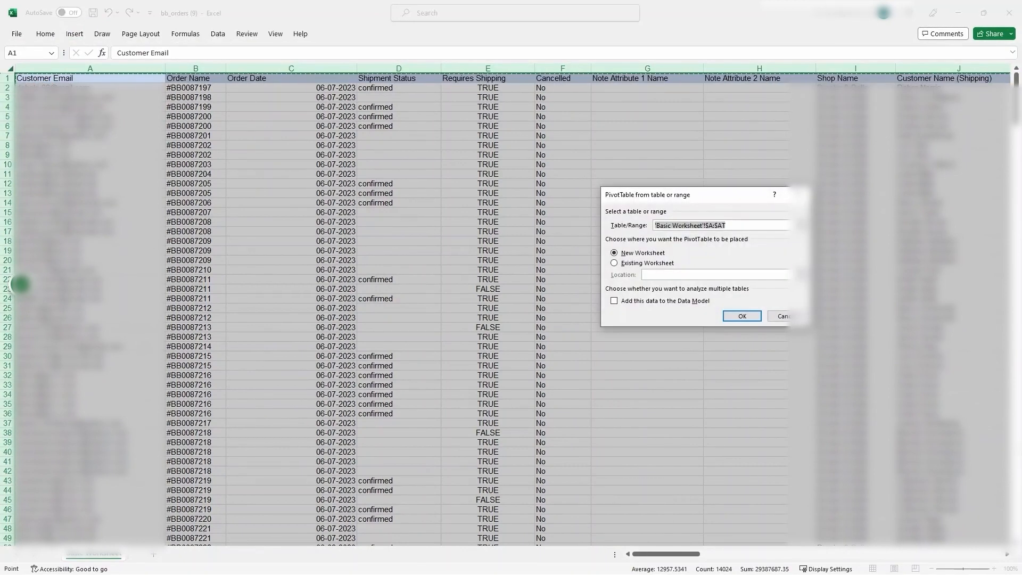
click(742, 317)
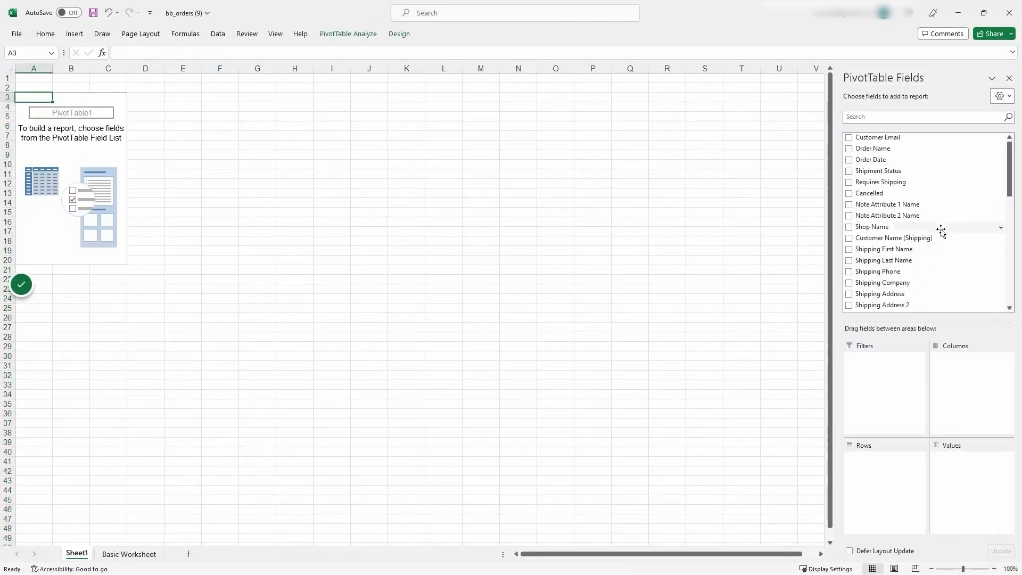
scroll(905, 192, down, 6)
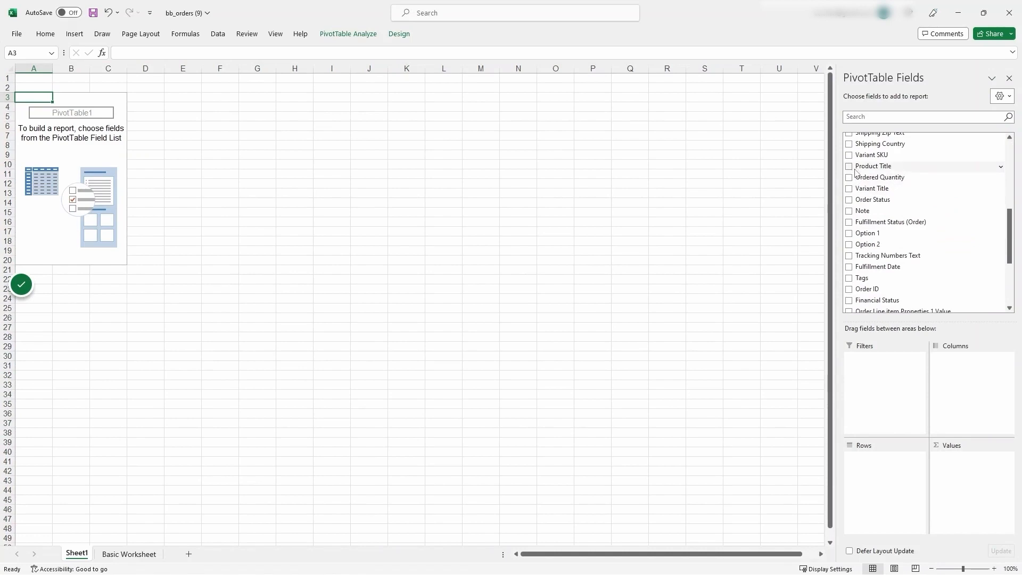
click(849, 166)
click(849, 177)
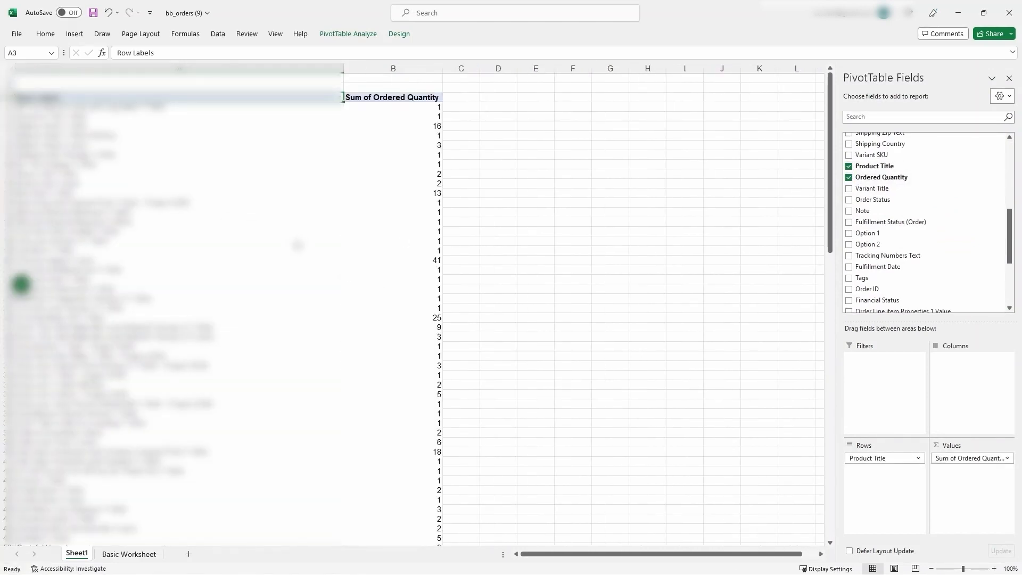
scroll(294, 254, down, 15)
scroll(294, 254, down, 5)
scroll(294, 253, up, 20)
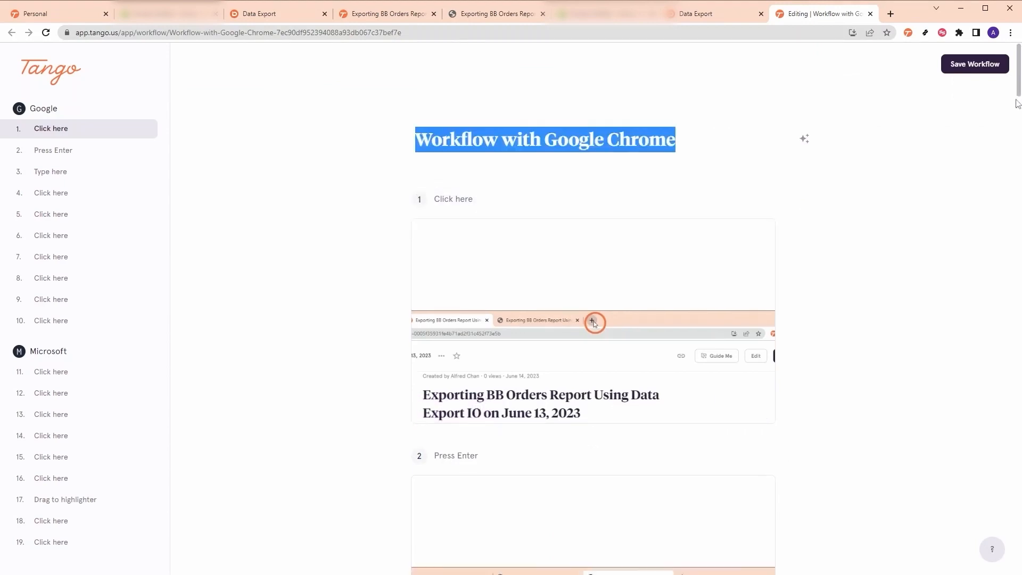
- Review the 19-step Workflow with Google Chrome and click Save Workflow
click(947, 211)
scroll(841, 227, down, 3)
scroll(840, 228, down, 8)
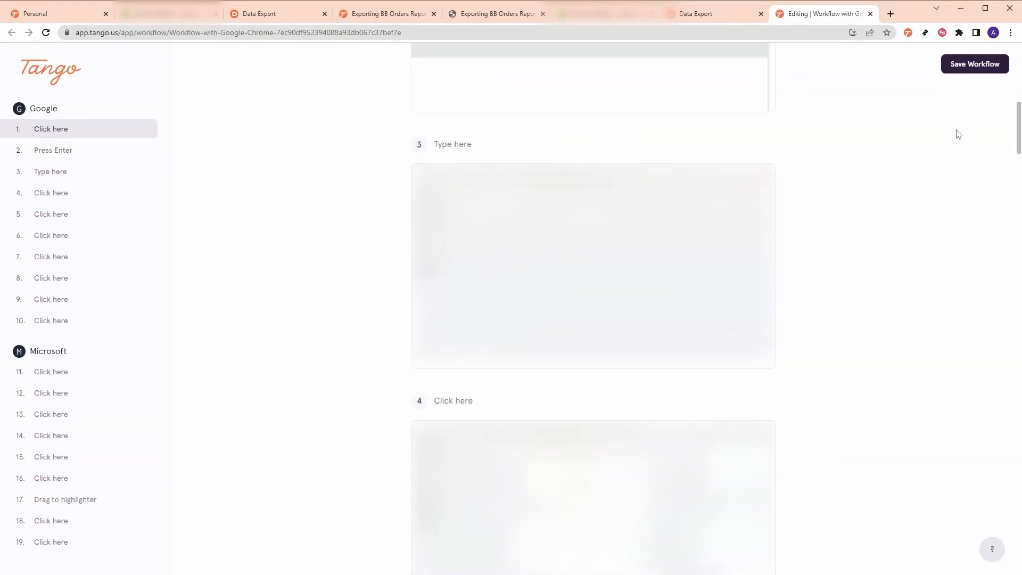
drag(1018, 144, 1002, 531)
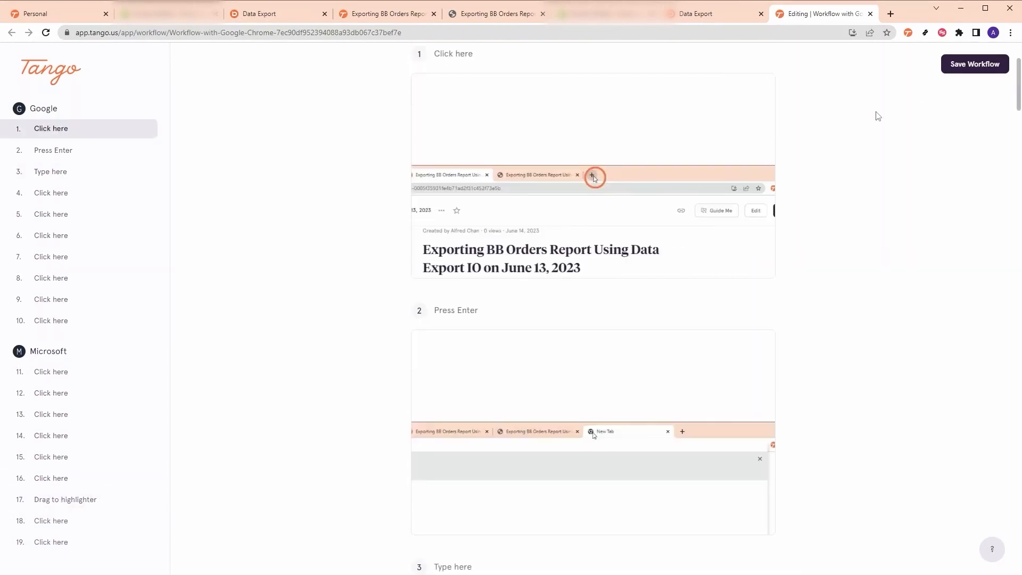
scroll(474, 171, up, 3)
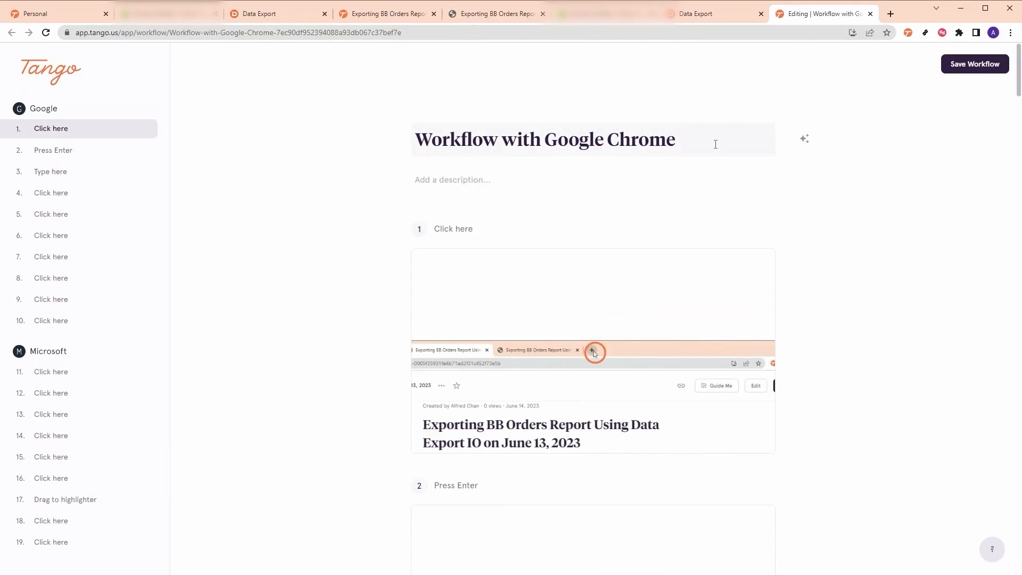
click(992, 64)
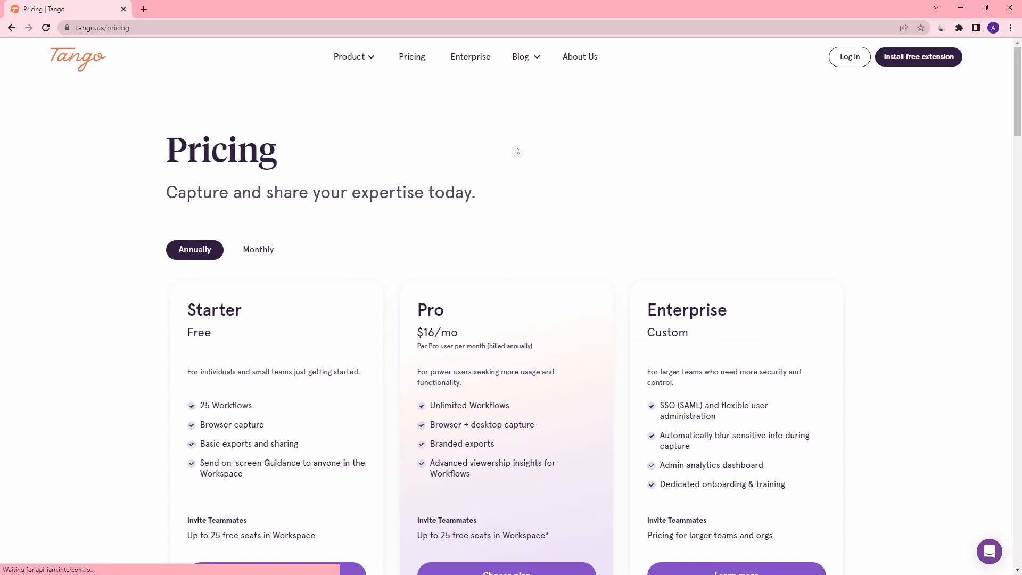
- Scroll down through Tango's pricing page
scroll(514, 151, down, 3)
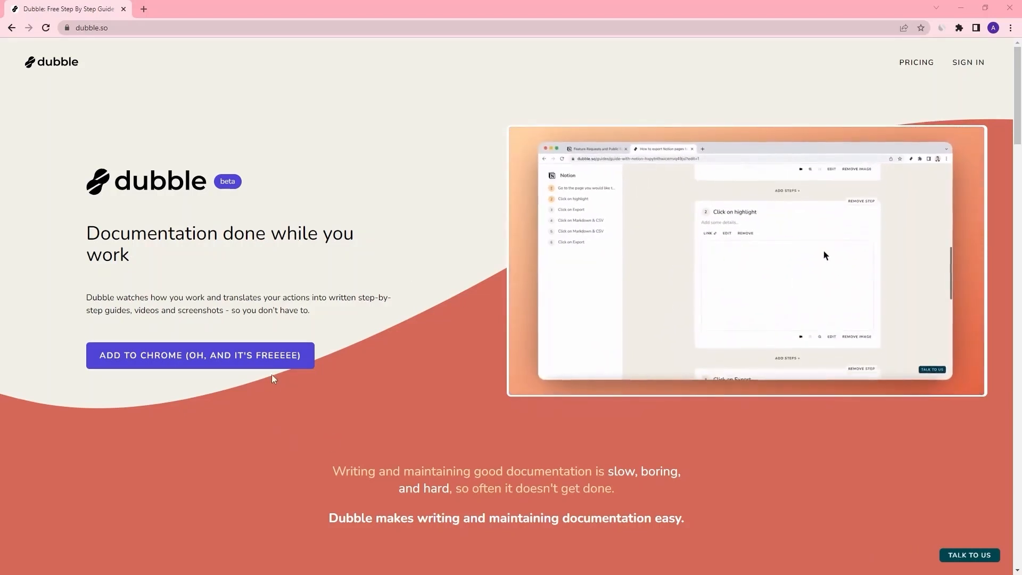
- Add the free Dubble extension to Chrome from dubble.so
click(298, 365)
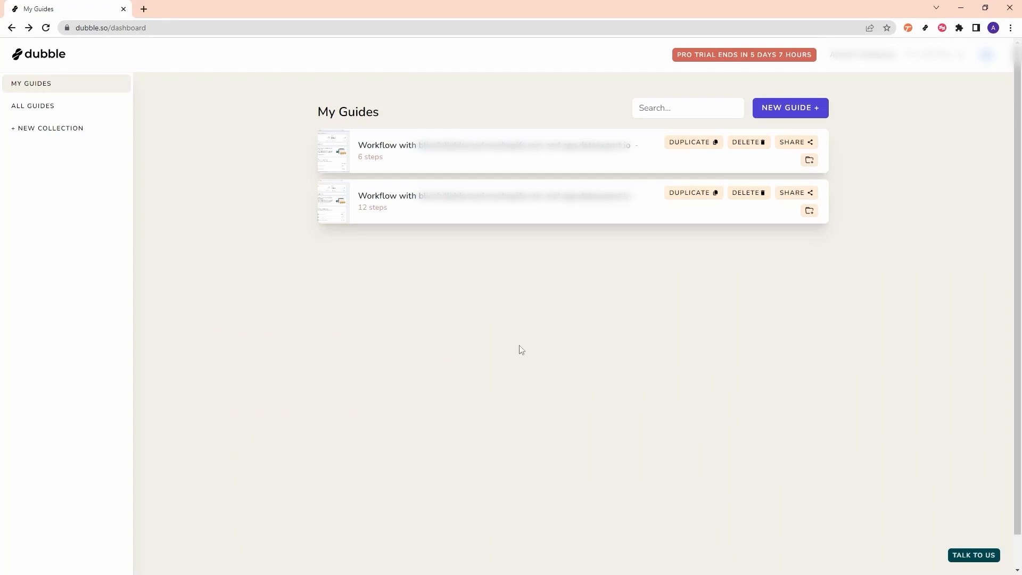
- Record a Dubble guide of exporting BB Orders in Data Export IO for the Last 7 days
click(925, 28)
click(883, 117)
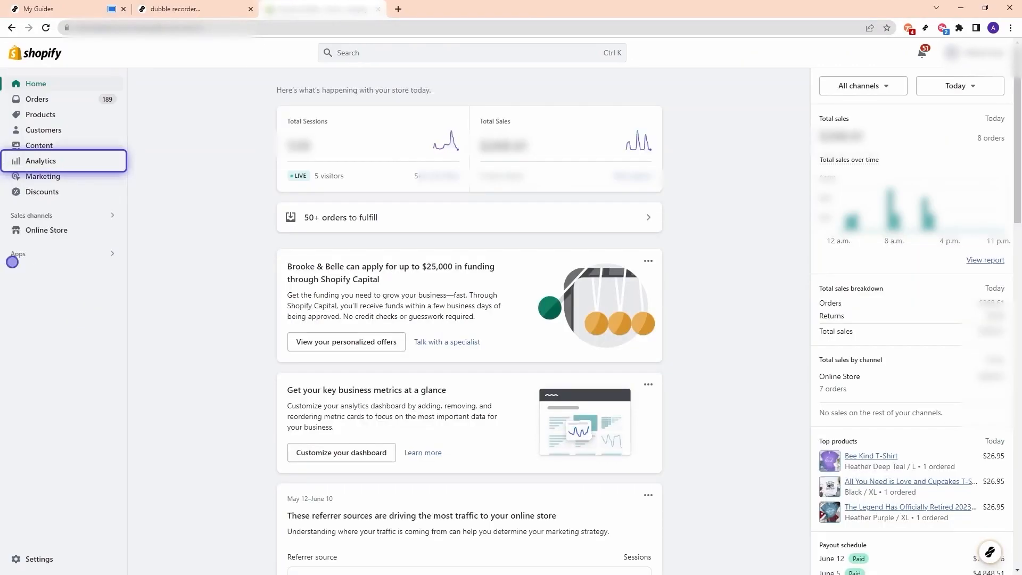
click(41, 253)
click(422, 94)
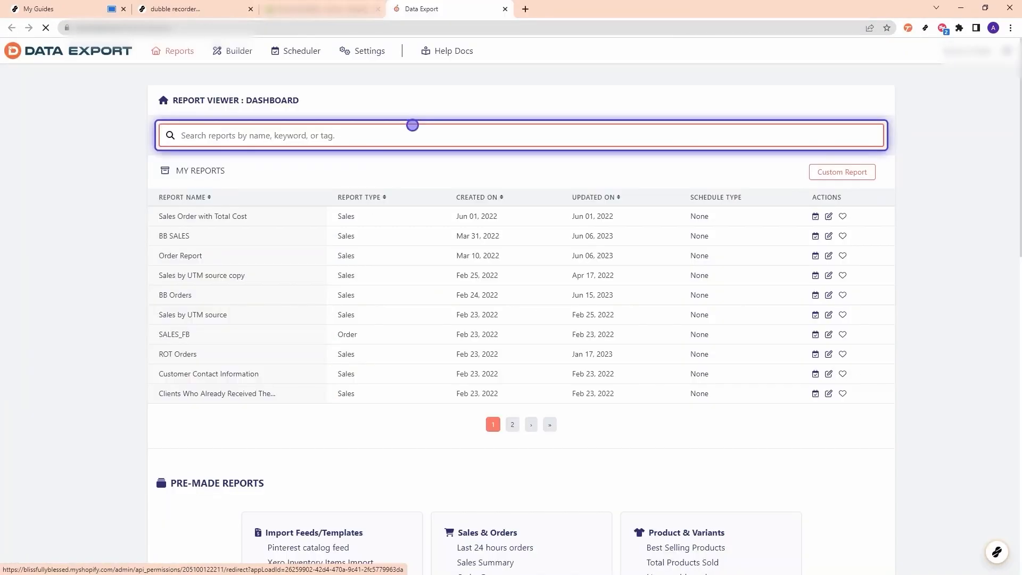
click(178, 294)
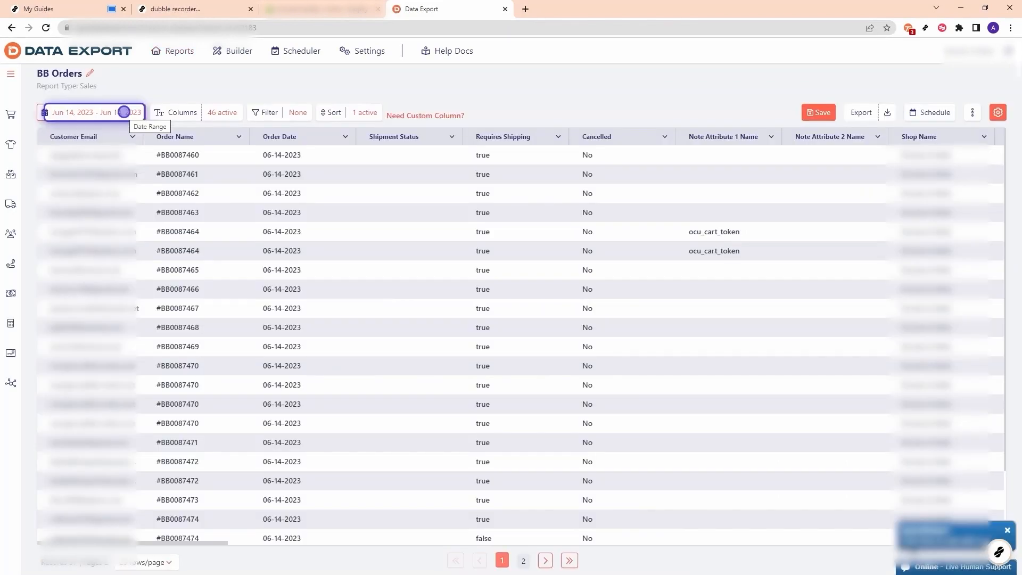
click(126, 112)
click(241, 210)
click(863, 111)
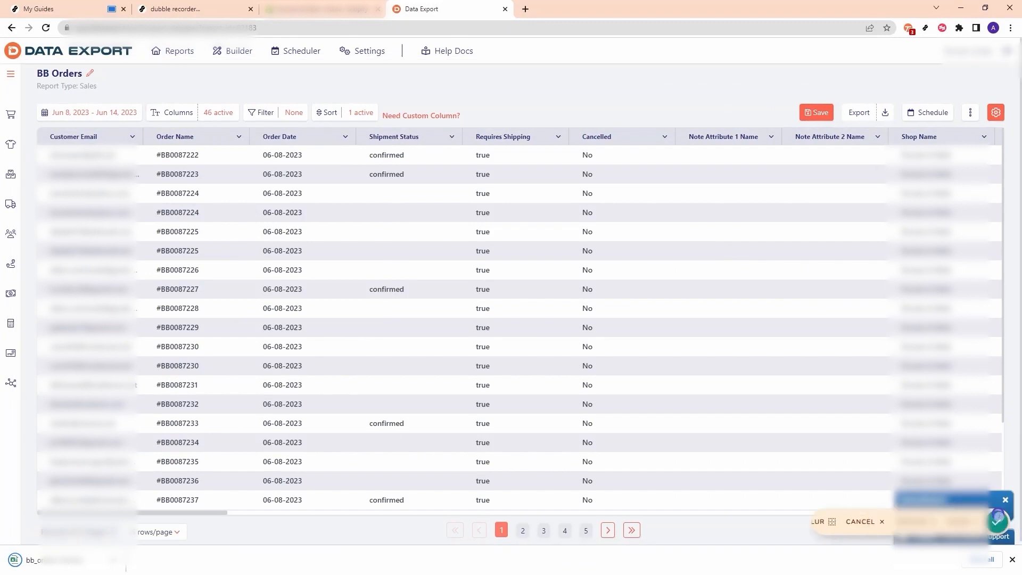
click(1003, 530)
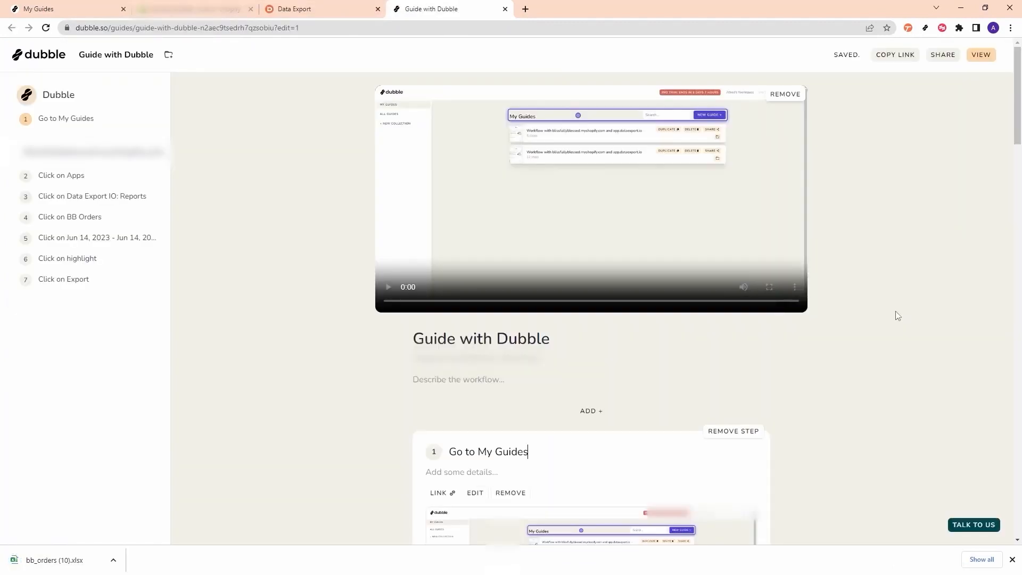
- Clear the Go to My Guides step's title and remove that step
drag(1018, 136, 703, 304)
key(BackSpace)
key(BackSpace)
key(BackSpace)
key(BackSpace)
key(BackSpace)
key(BackSpace)
key(BackSpace)
key(BackSpace)
key(BackSpace)
key(BackSpace)
key(BackSpace)
key(BackSpace)
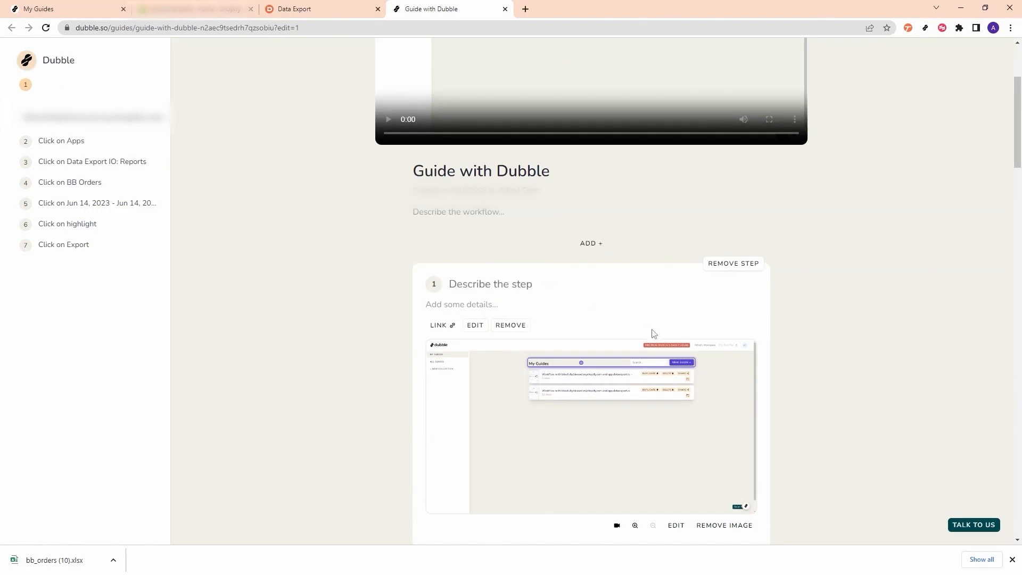
scroll(654, 336, down, 3)
click(752, 123)
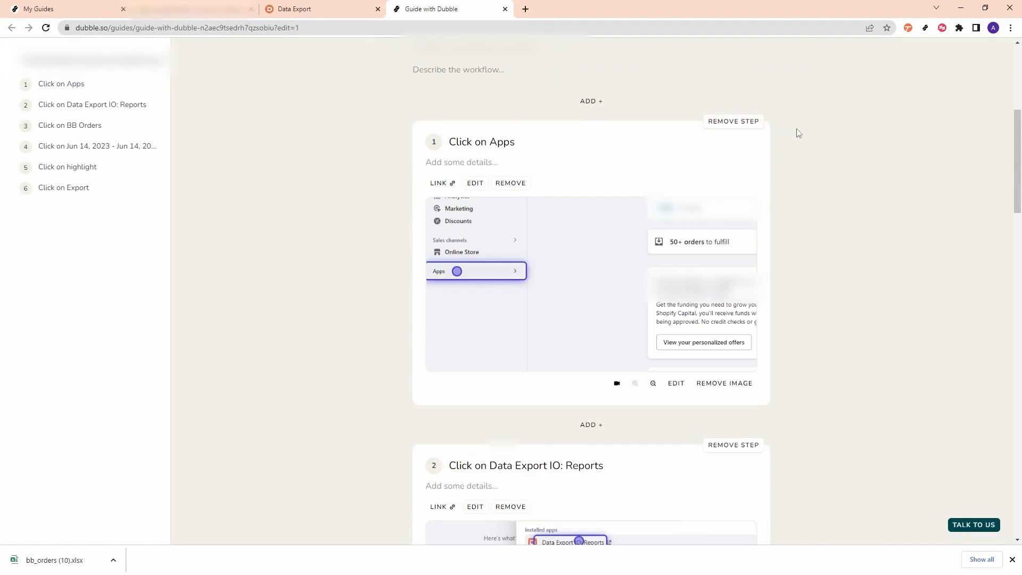
- Retitle the first step 'Navigate to Shopify and Click On Apps' and open step 2's screenshot editor
drag(512, 142, 414, 143)
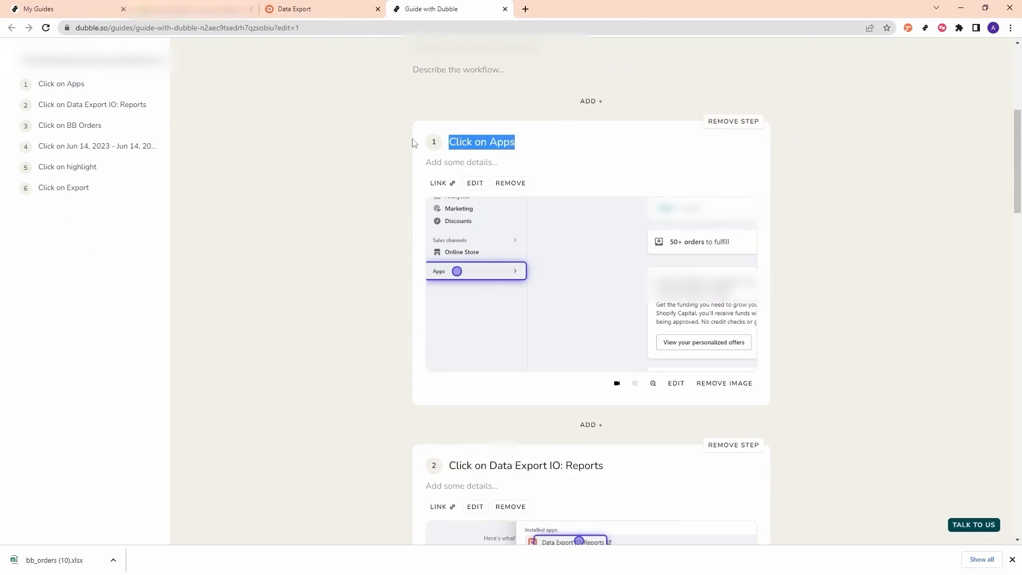
text(Navigate )
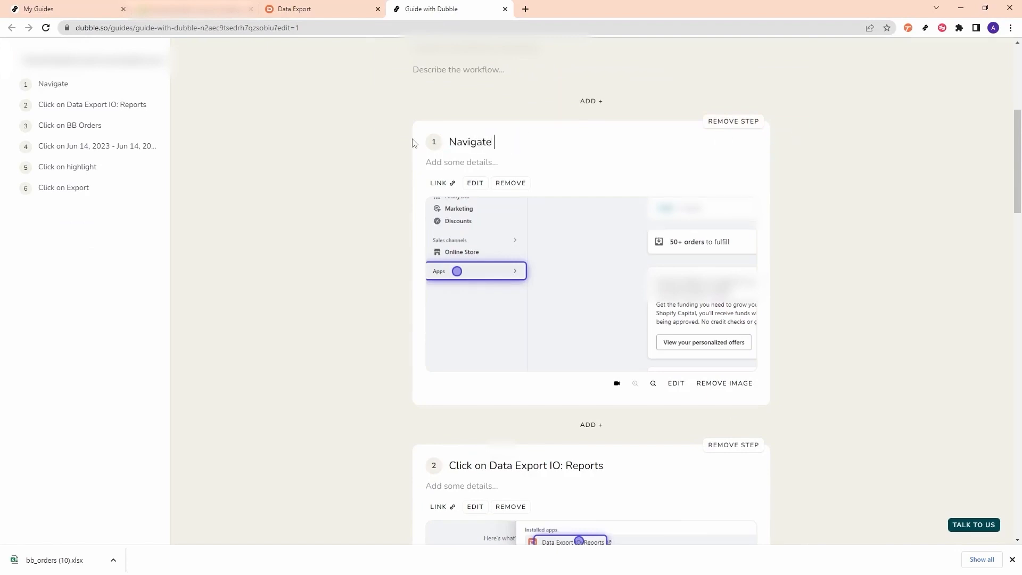
text(to Shopify and Click On Apps)
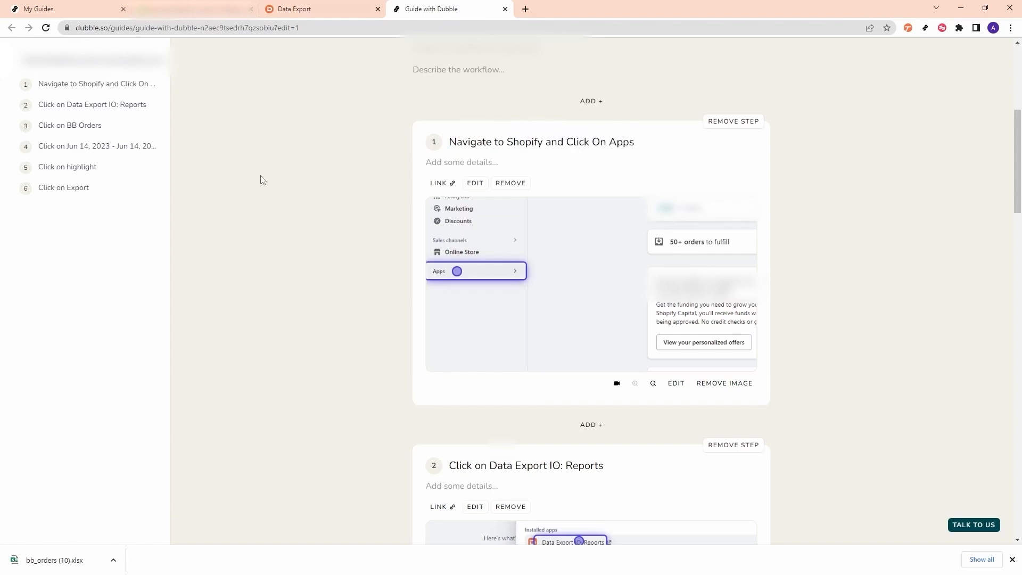
scroll(660, 333, down, 3)
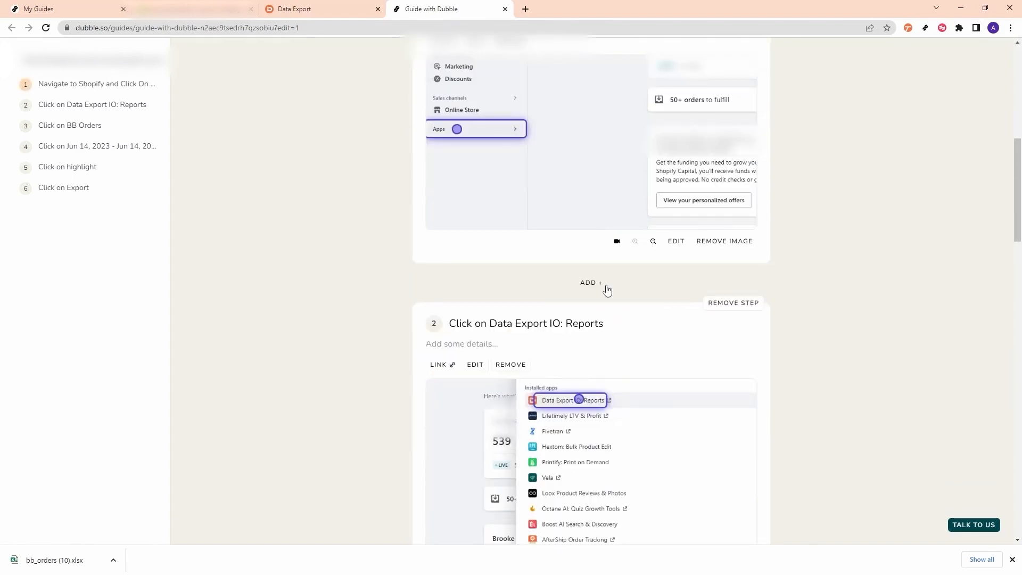
scroll(607, 290, down, 3)
click(677, 422)
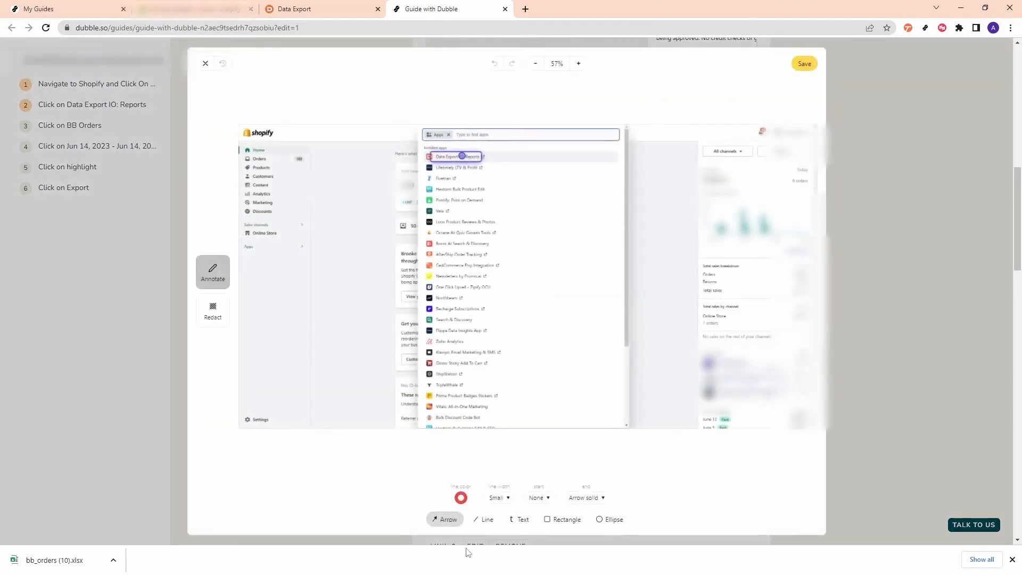
- Add a red arrow and 'Click Here' label at Data Export, blur the right sales panel, and save
drag(610, 340, 488, 169)
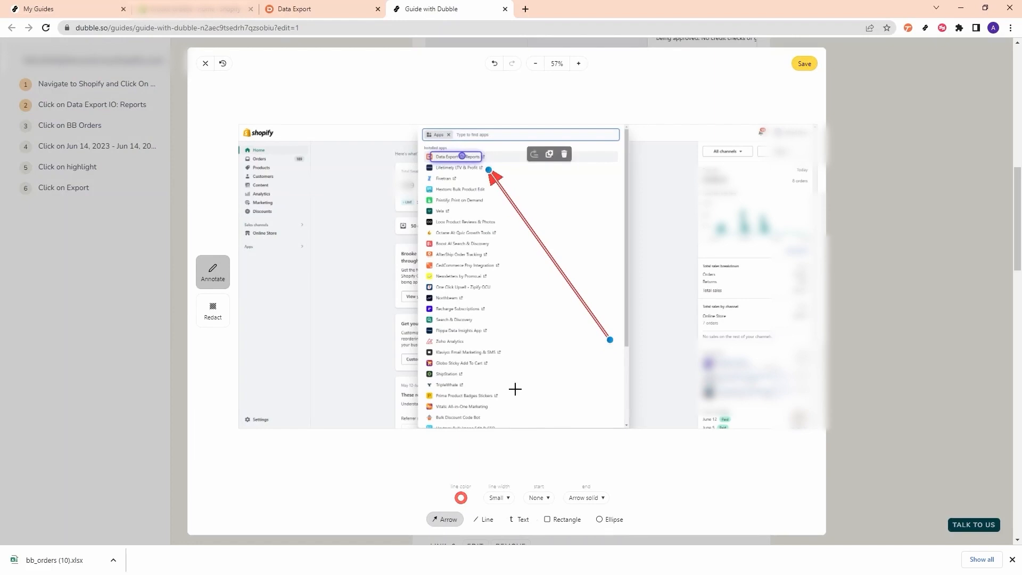
click(520, 520)
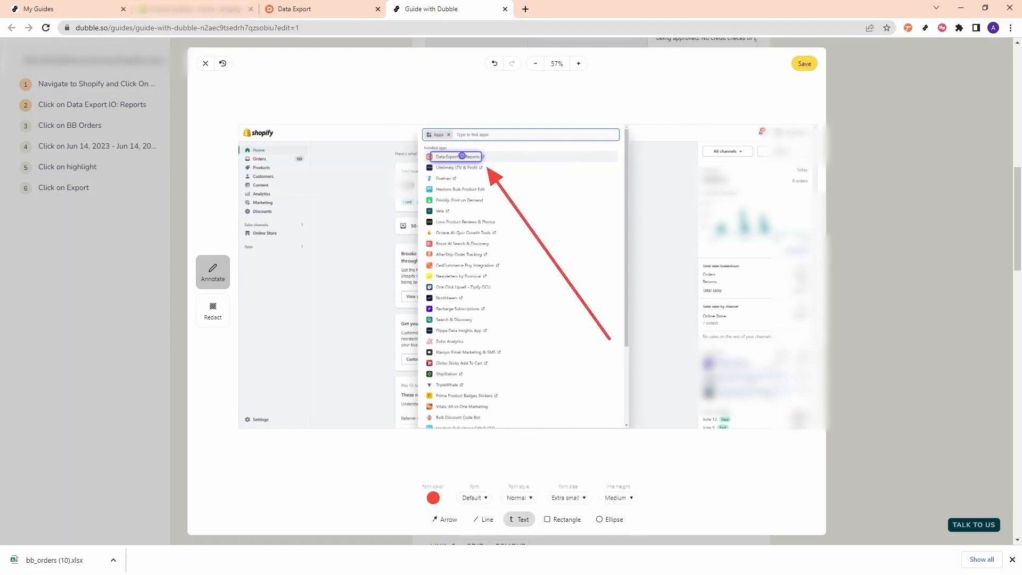
click(610, 328)
text(Click Here)
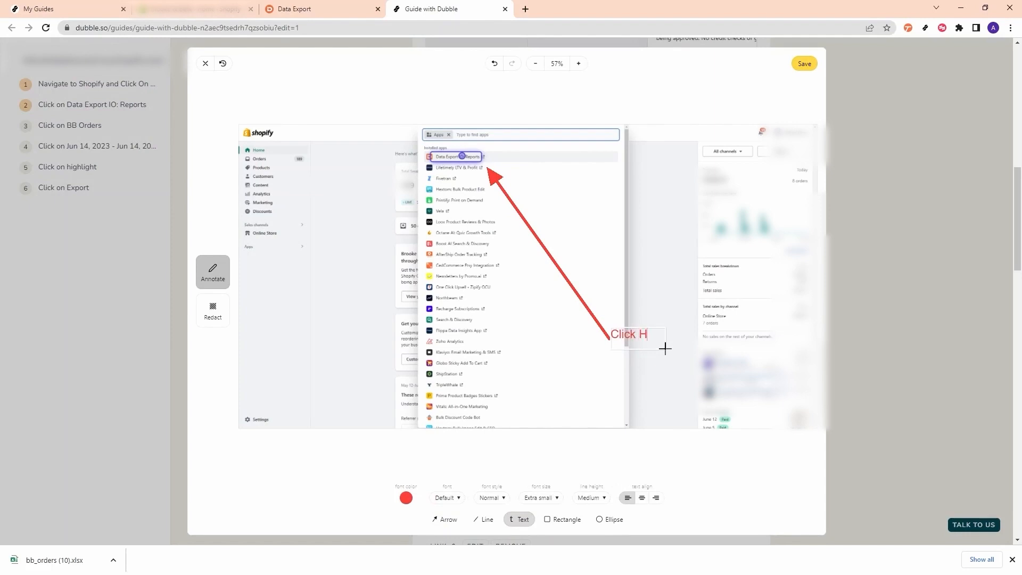
click(675, 308)
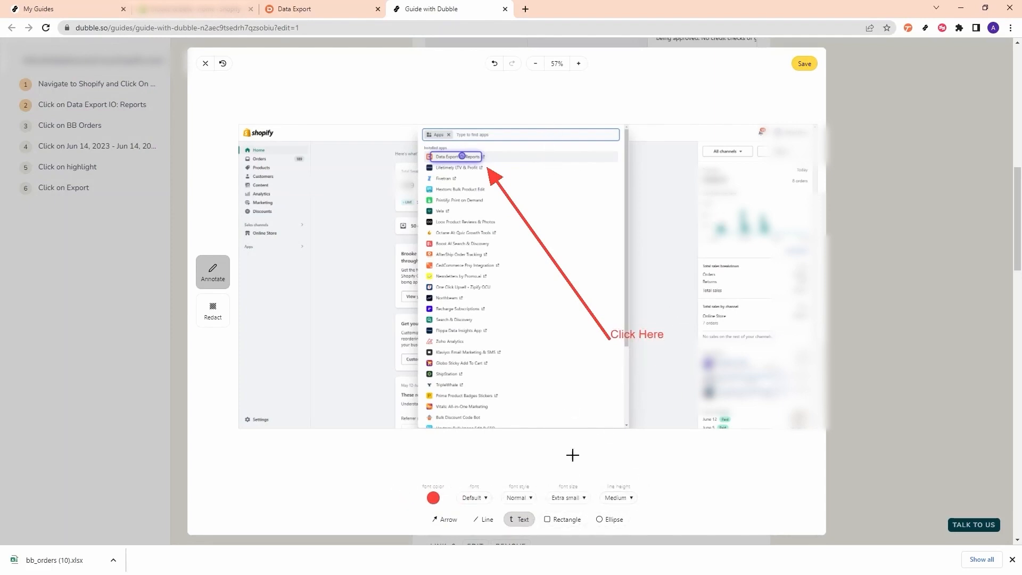
mouse_move(694, 184)
mouse_down()
mouse_move(772, 261)
mouse_move(814, 448)
mouse_up()
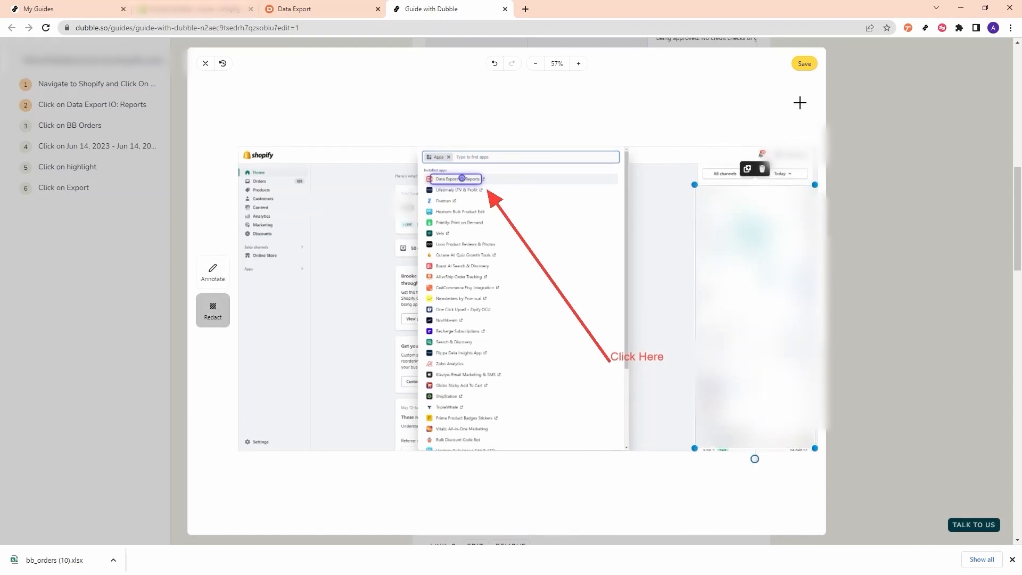
click(804, 63)
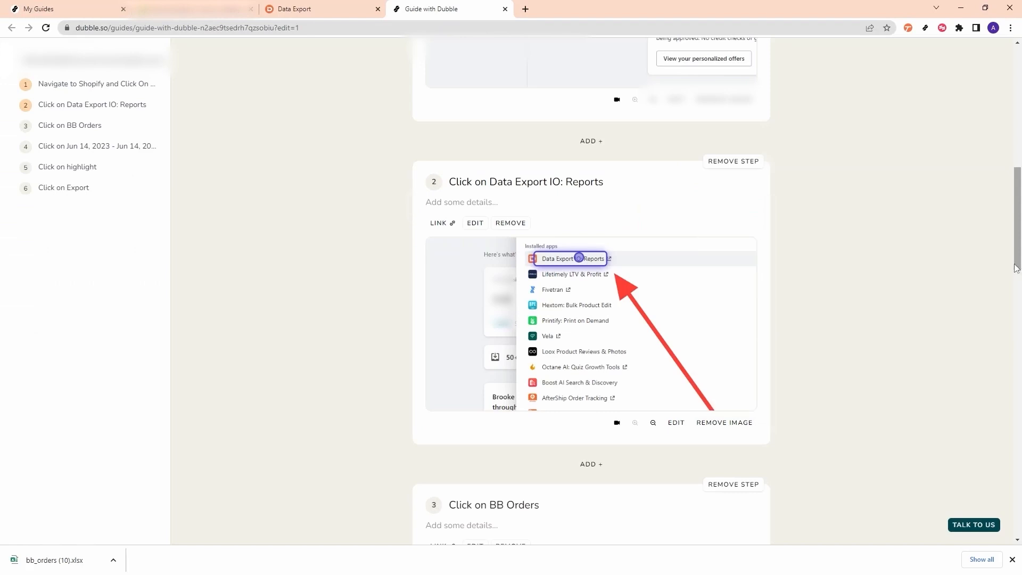
- Share the guide with 'Anyone with the link can view' and copy its link
drag(1019, 257, 988, 171)
scroll(969, 332, up, 3)
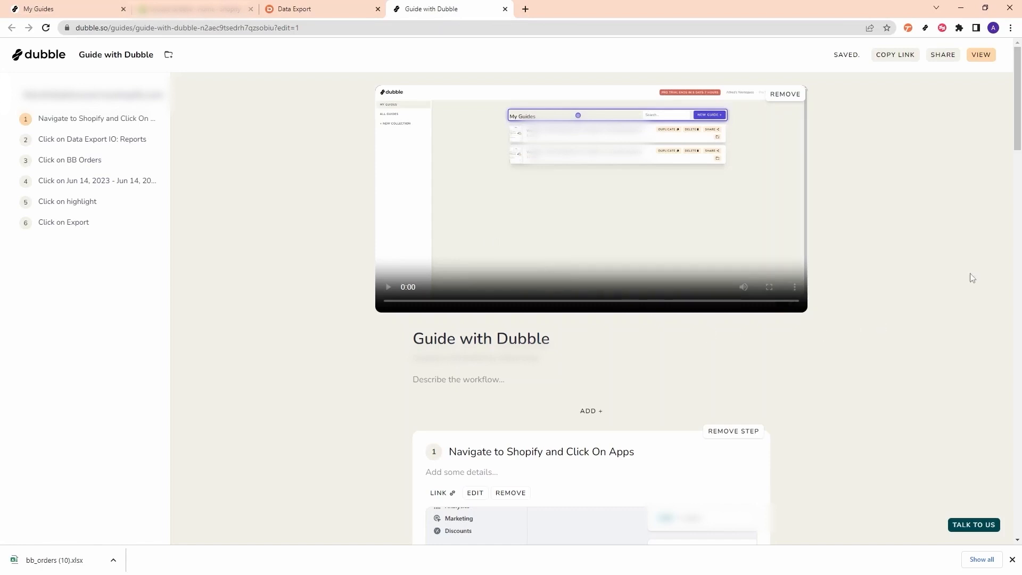
scroll(900, 320, down, 5)
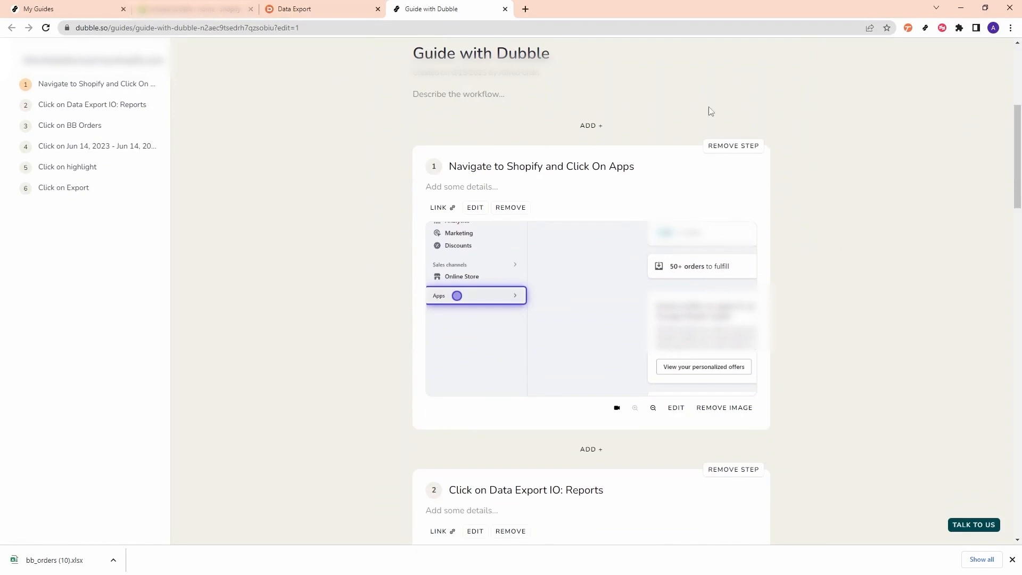
scroll(561, 337, down, 3)
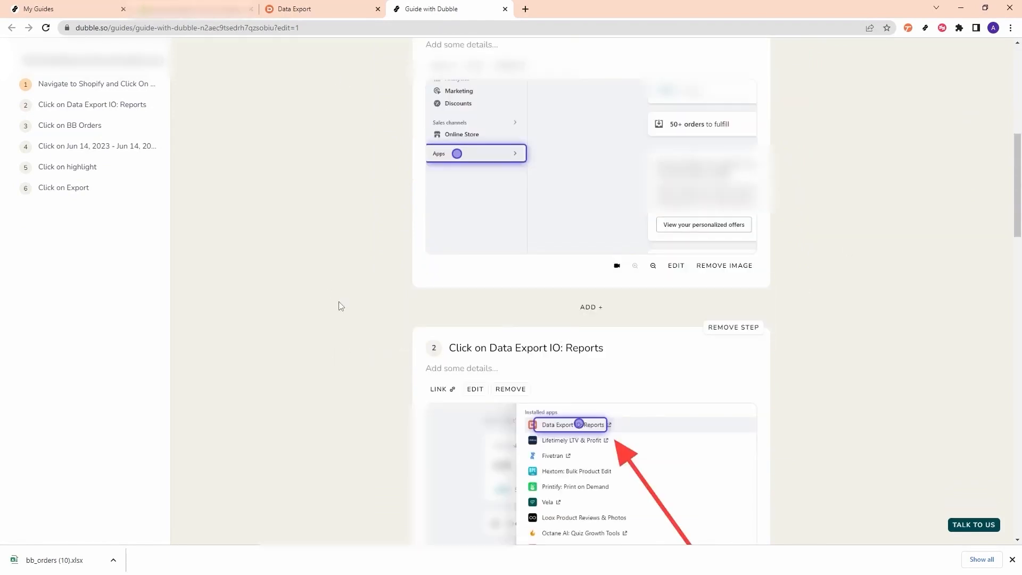
drag(1018, 183, 1017, 103)
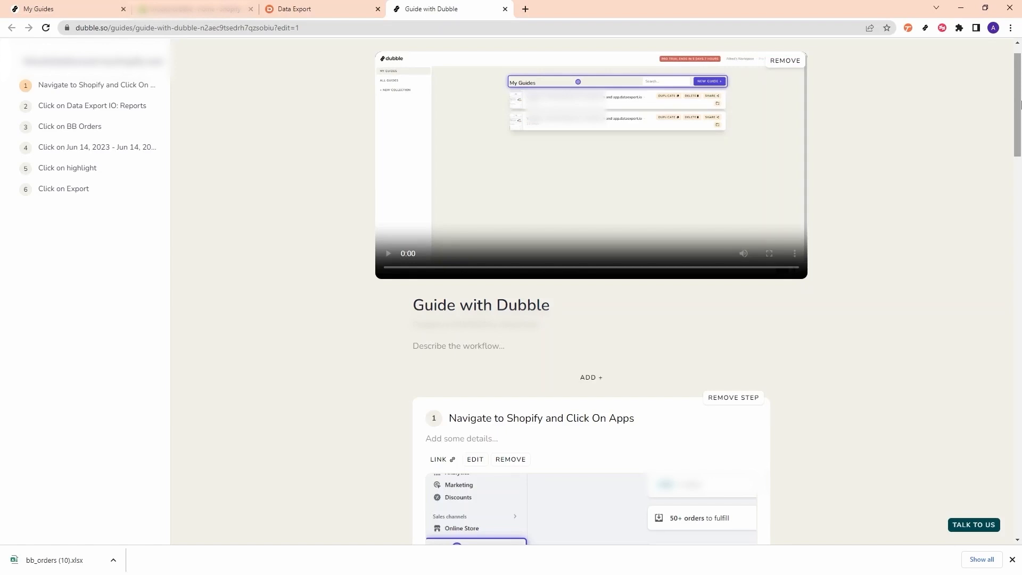
scroll(1019, 104, up, 1)
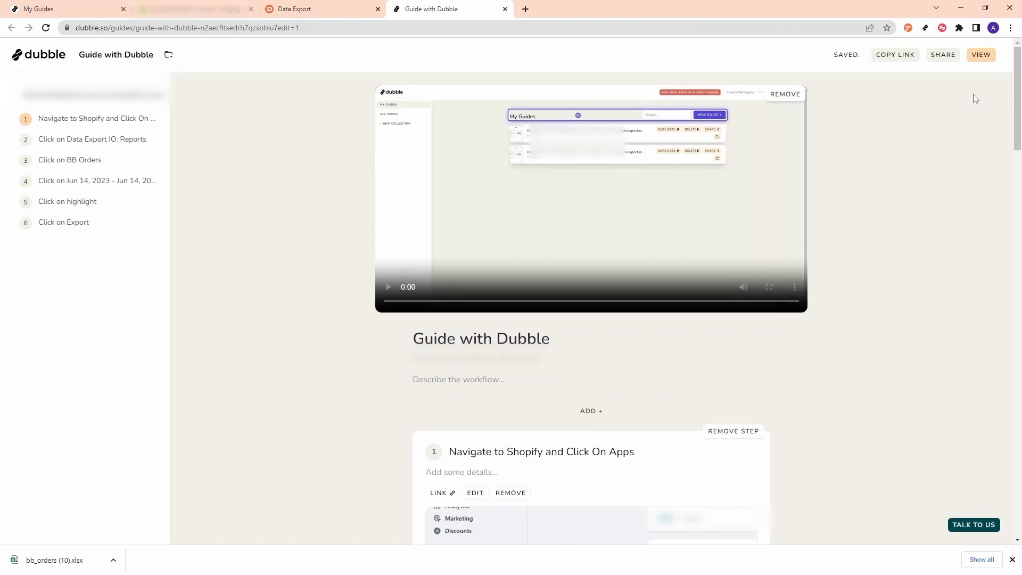
click(943, 54)
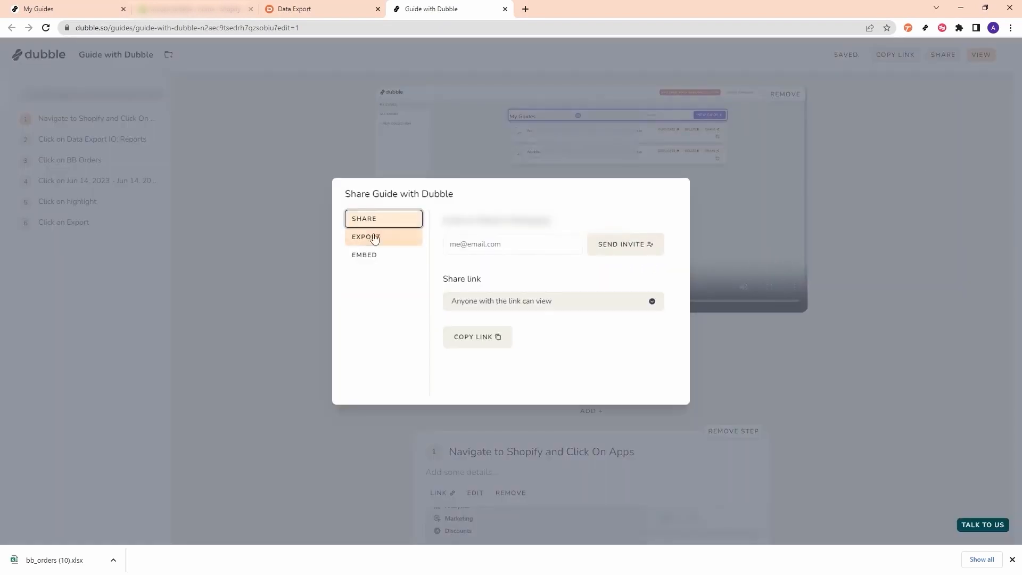
click(469, 338)
click(1010, 28)
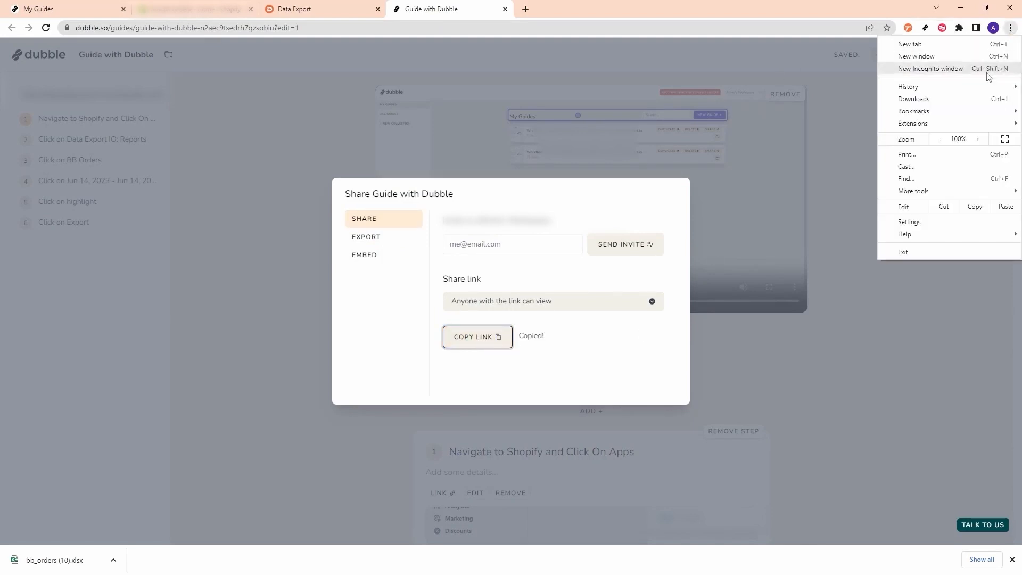
click(930, 69)
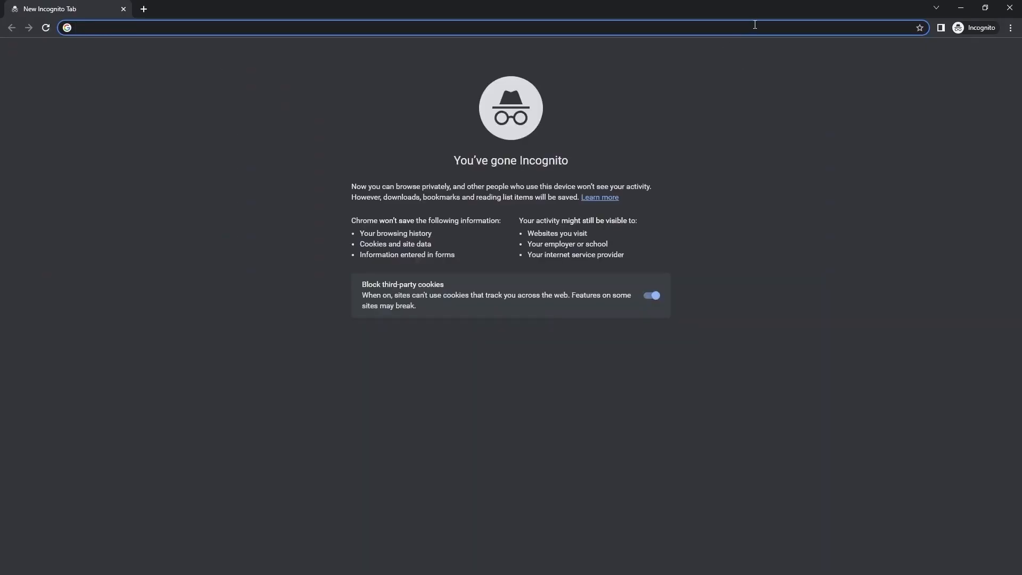
key(Return)
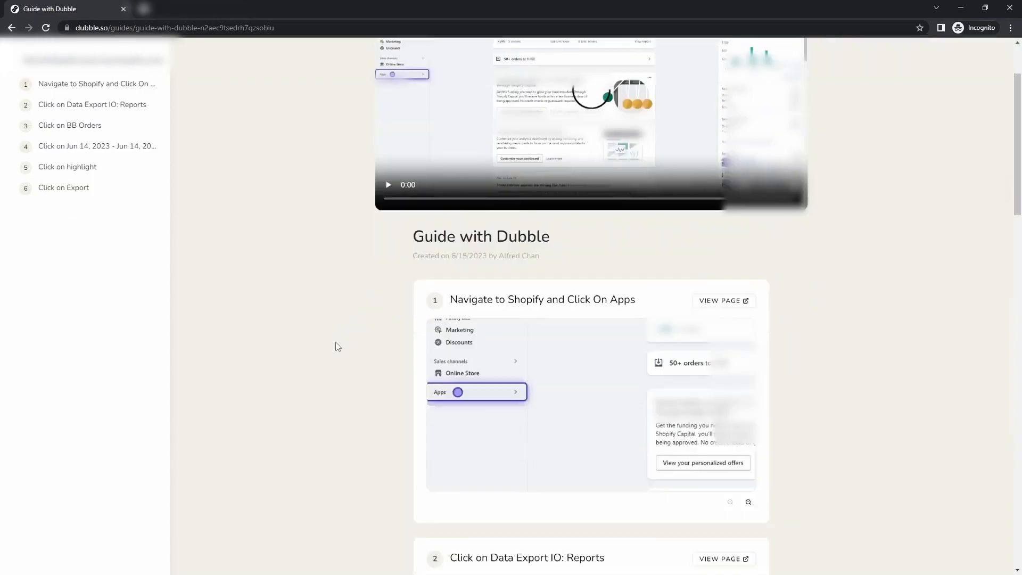
click(80, 105)
click(70, 126)
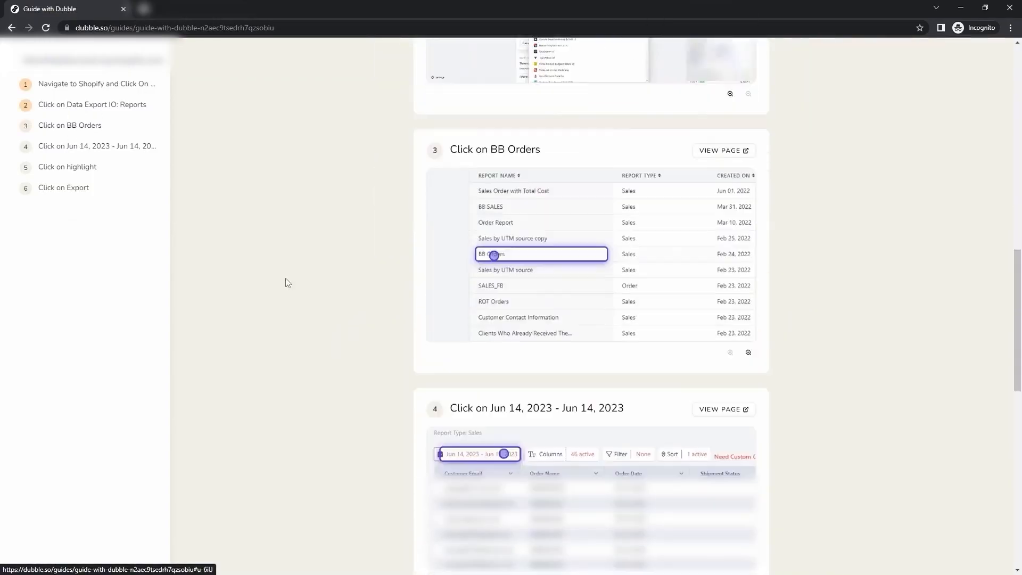
scroll(464, 297, down, 10)
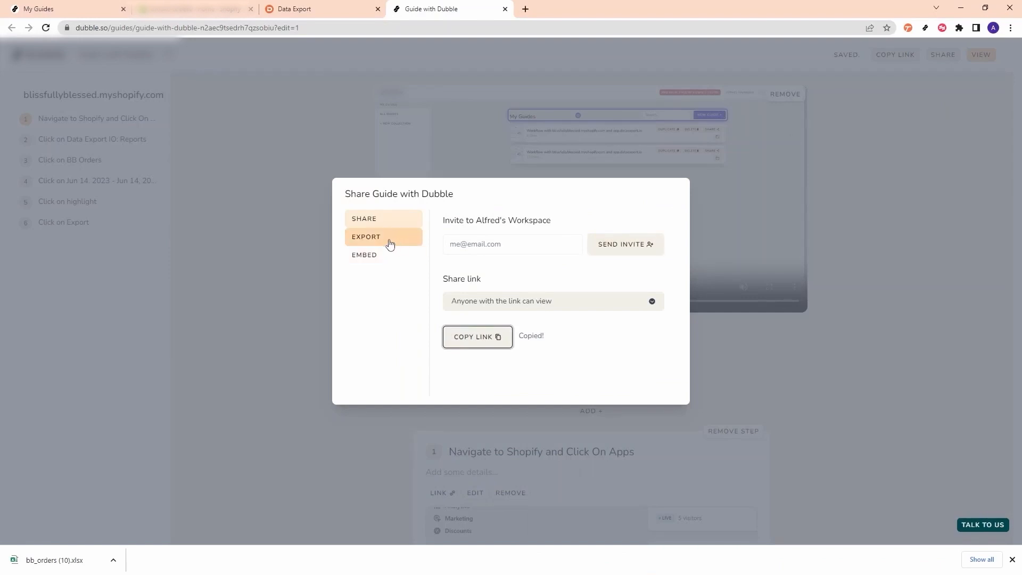
- Export the guide to PDF with Microsoft Print to PDF and review dubbtest.pdf's pages
click(374, 255)
click(380, 242)
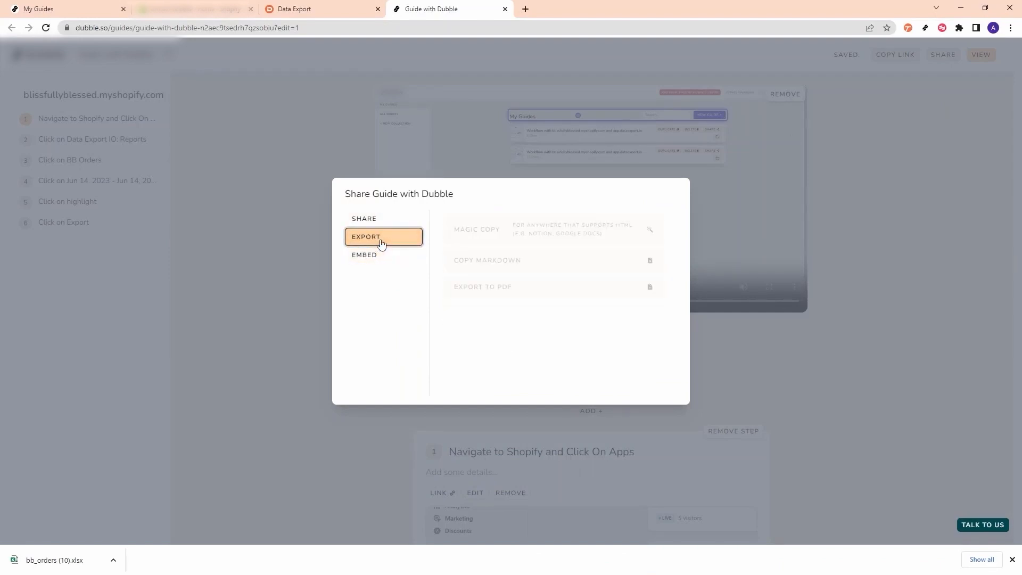
click(552, 288)
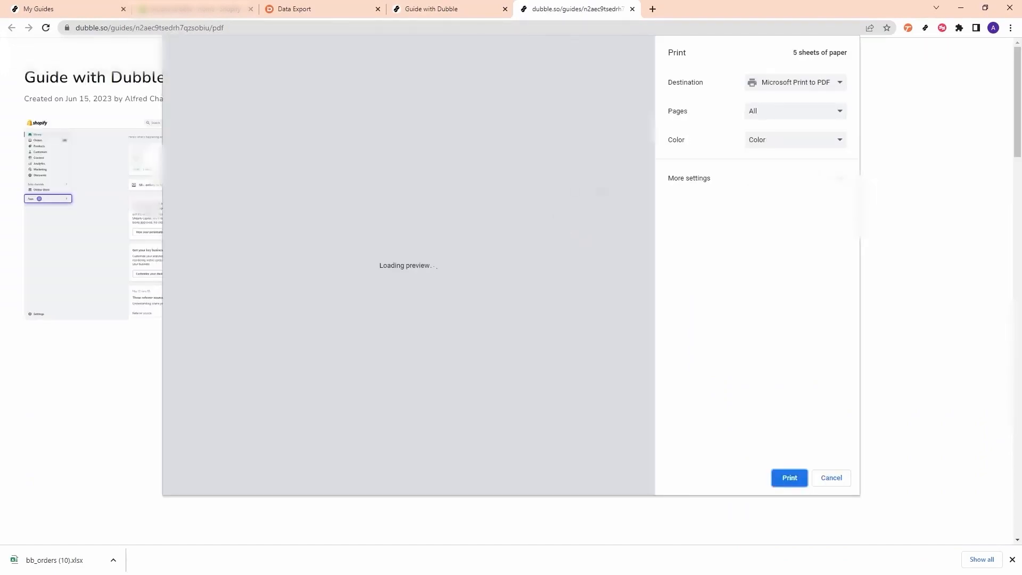
click(789, 478)
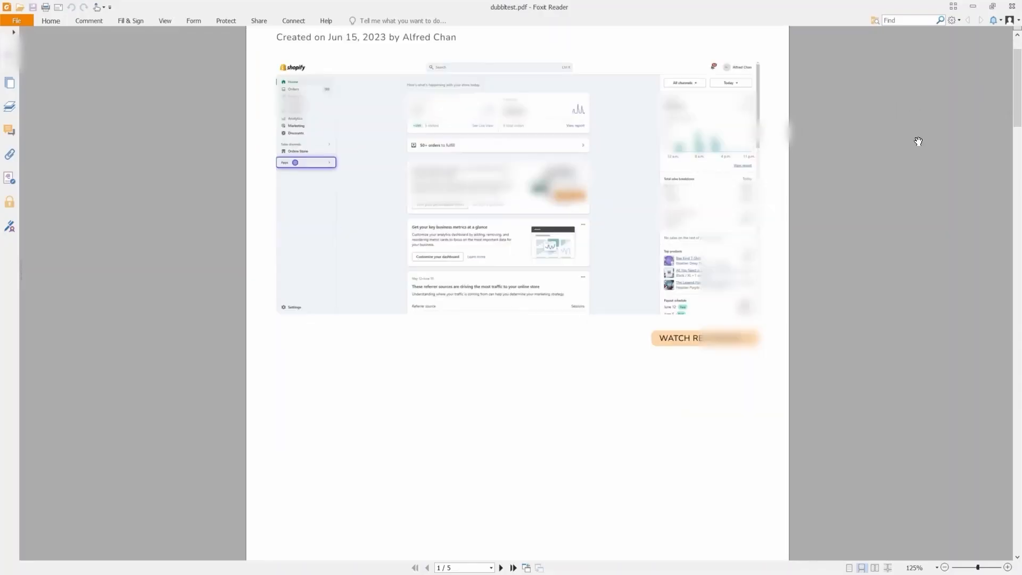
scroll(918, 141, down, 15)
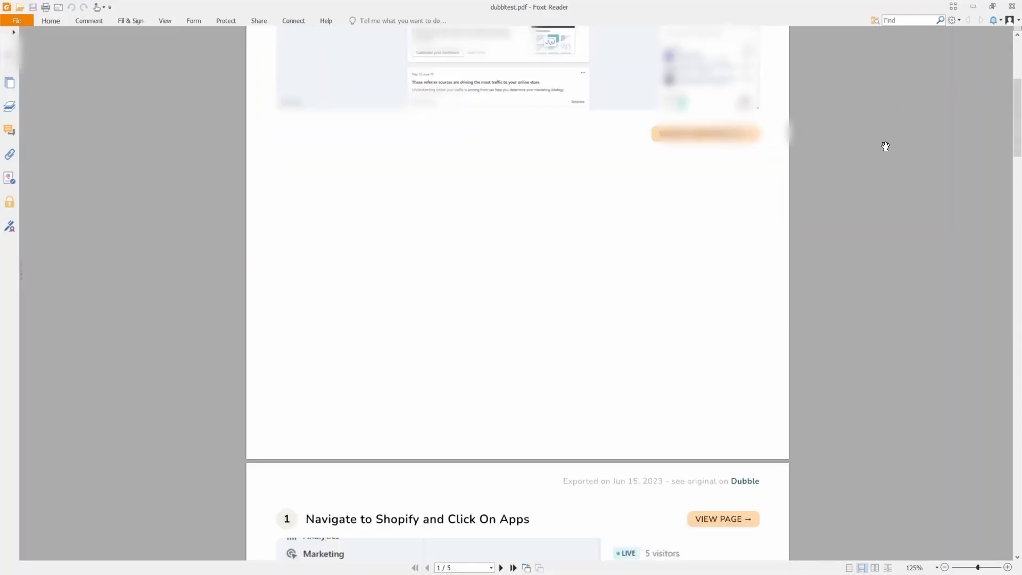
scroll(891, 177, down, 12)
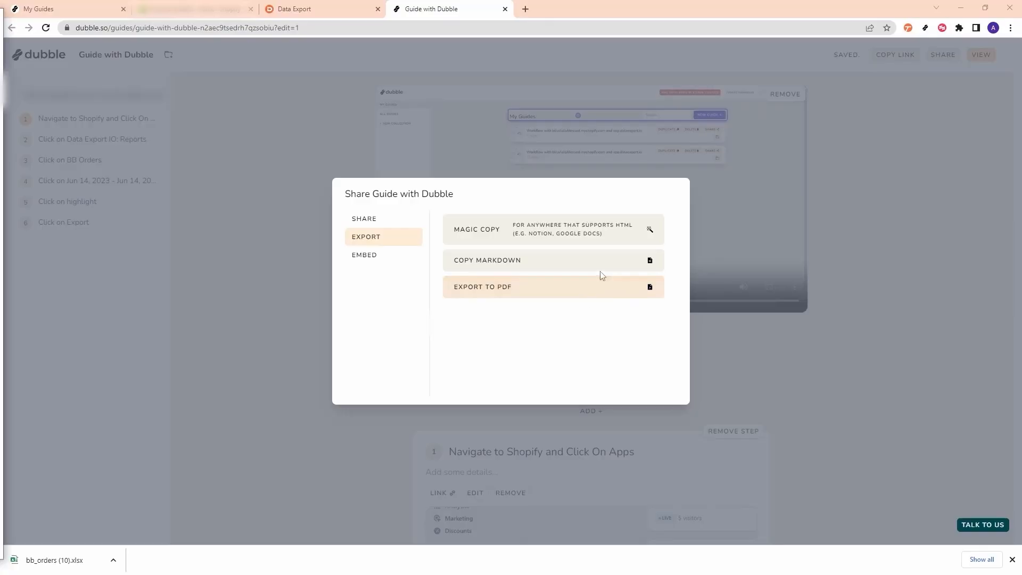
- Magic Copy the guide as rich HTML and paste it into the Notion page
click(607, 233)
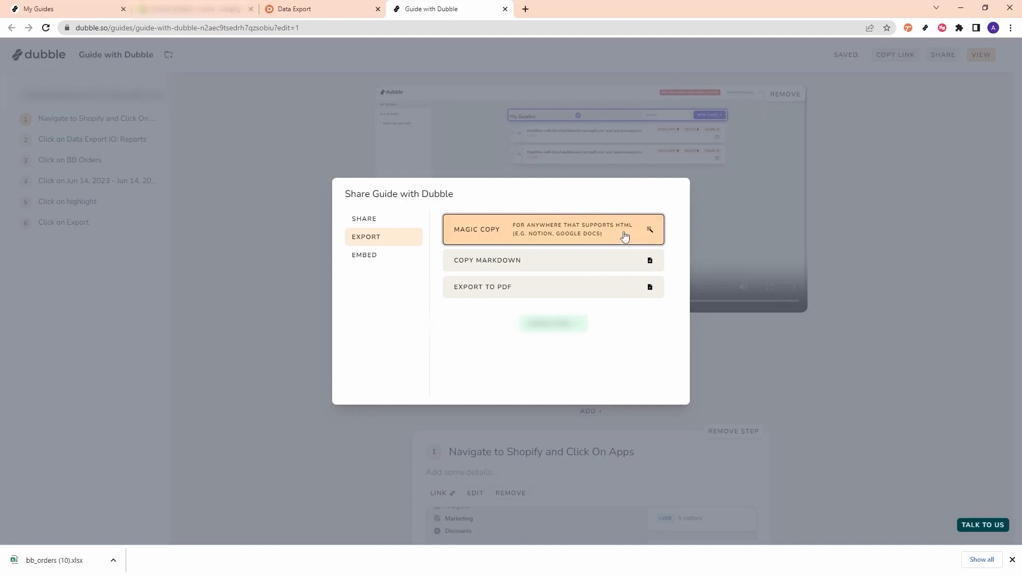
key(alt+Tab)
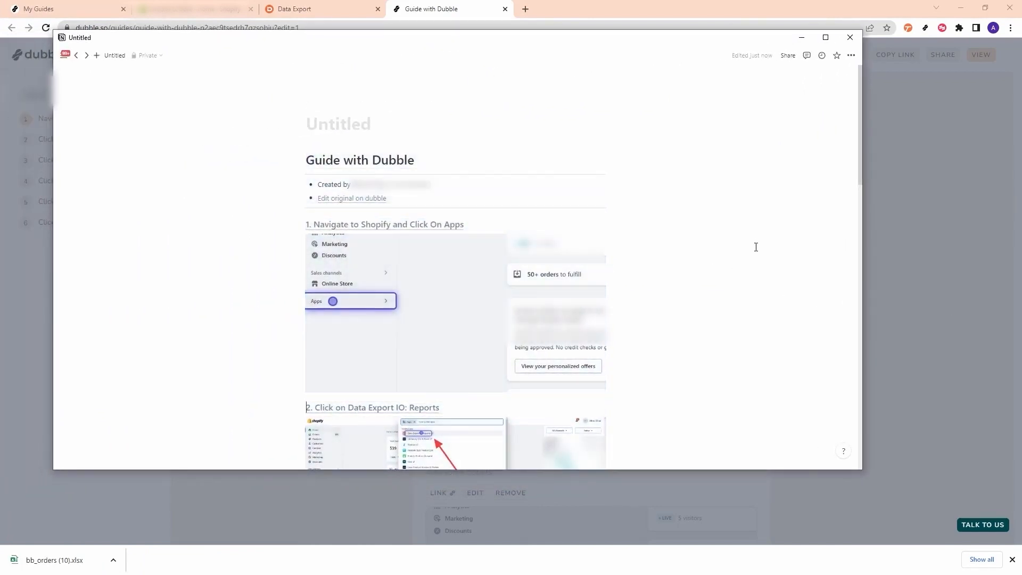
scroll(751, 246, down, 15)
scroll(739, 245, down, 3)
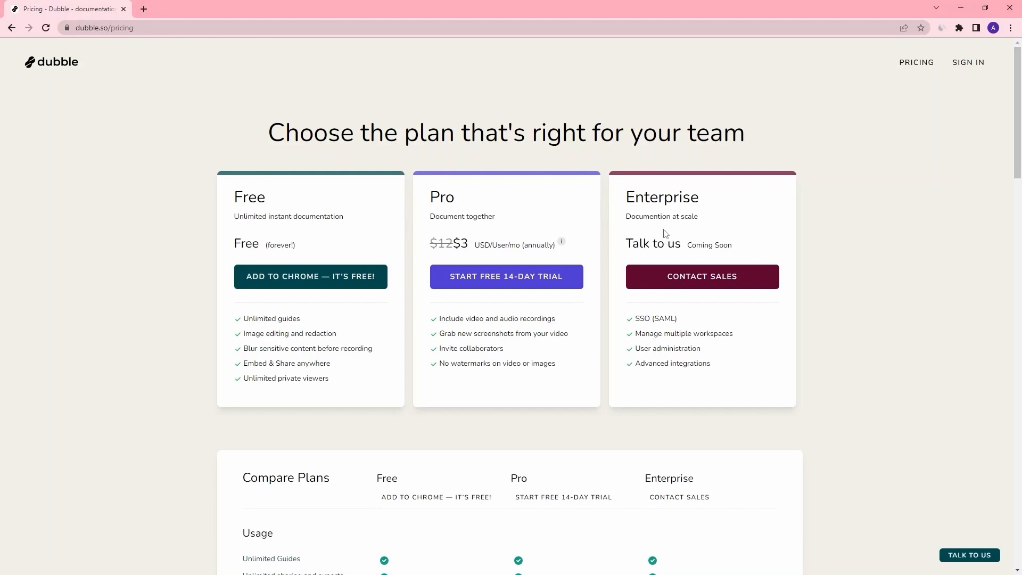
- Review the Free plan's blur sensitive content feature and other plans, then go back to Scribe
drag(387, 355, 242, 356)
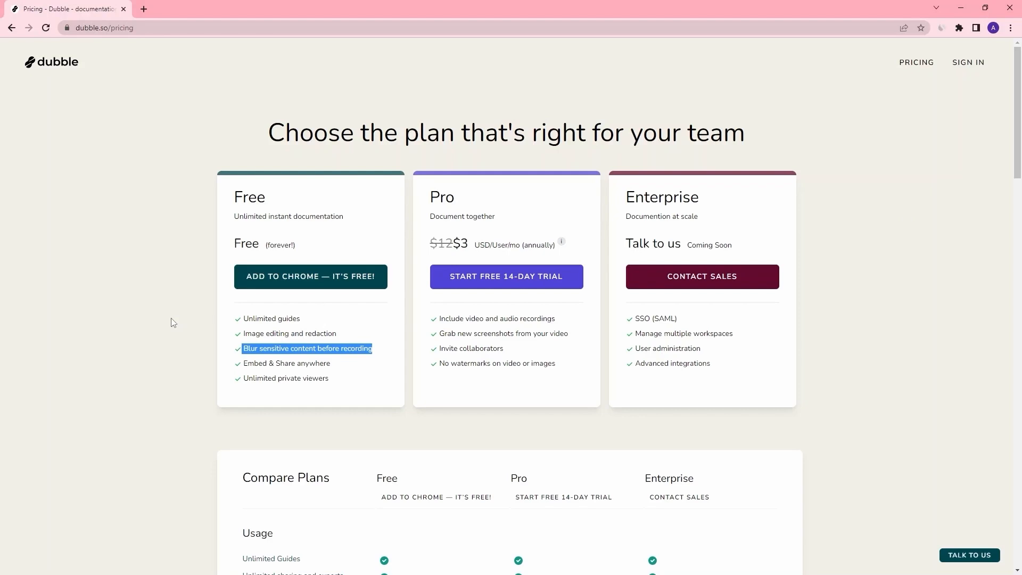
click(188, 321)
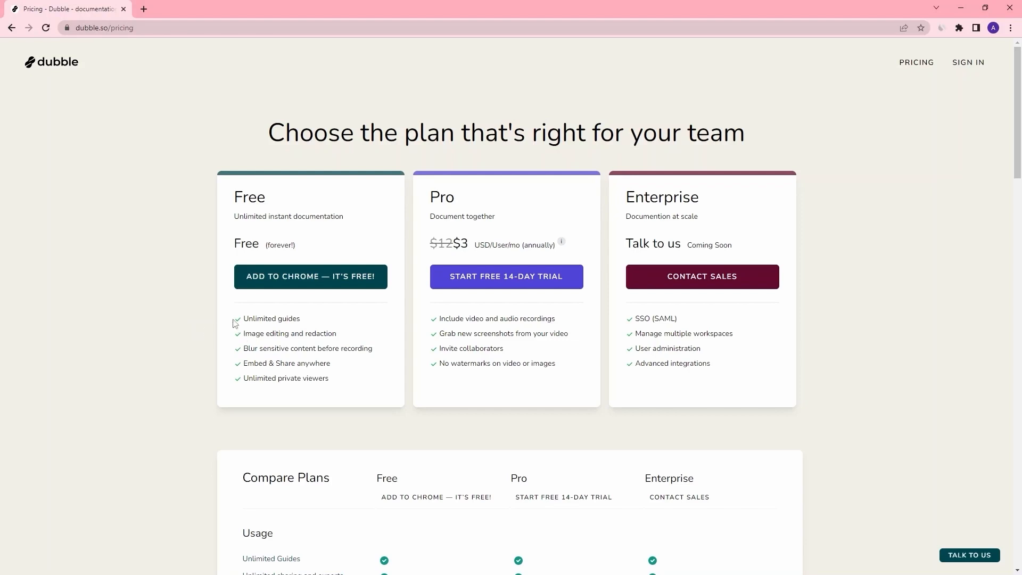
scroll(205, 272, down, 5)
scroll(204, 273, up, 5)
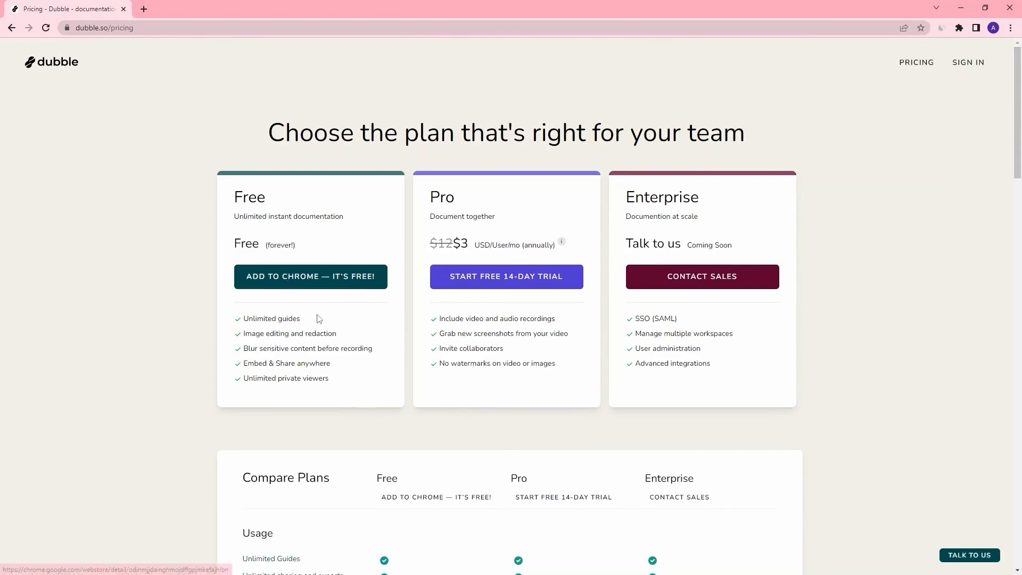
key(alt+Left)
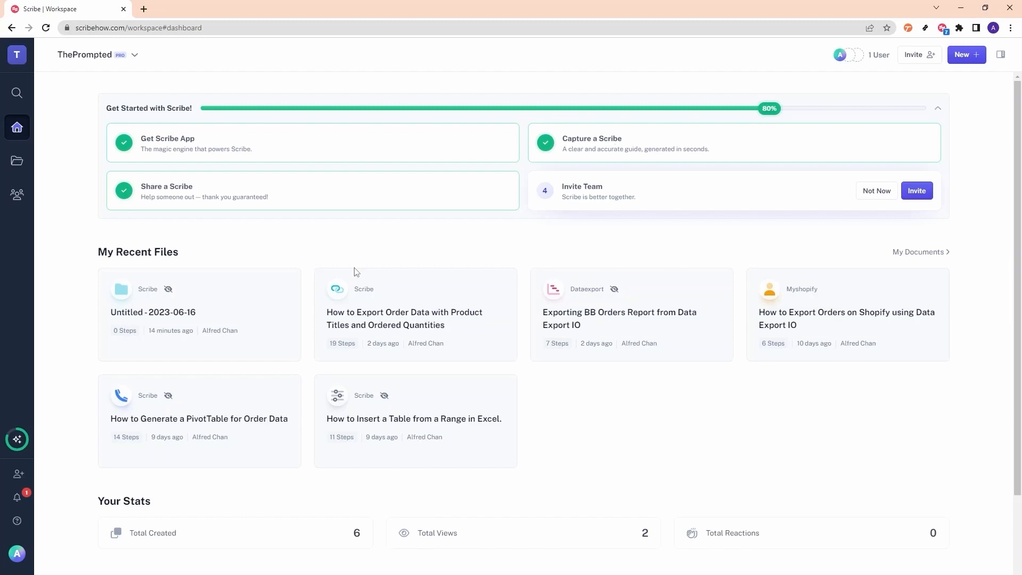
- Start a new Scribe capture from the extension
scroll(350, 271, down, 3)
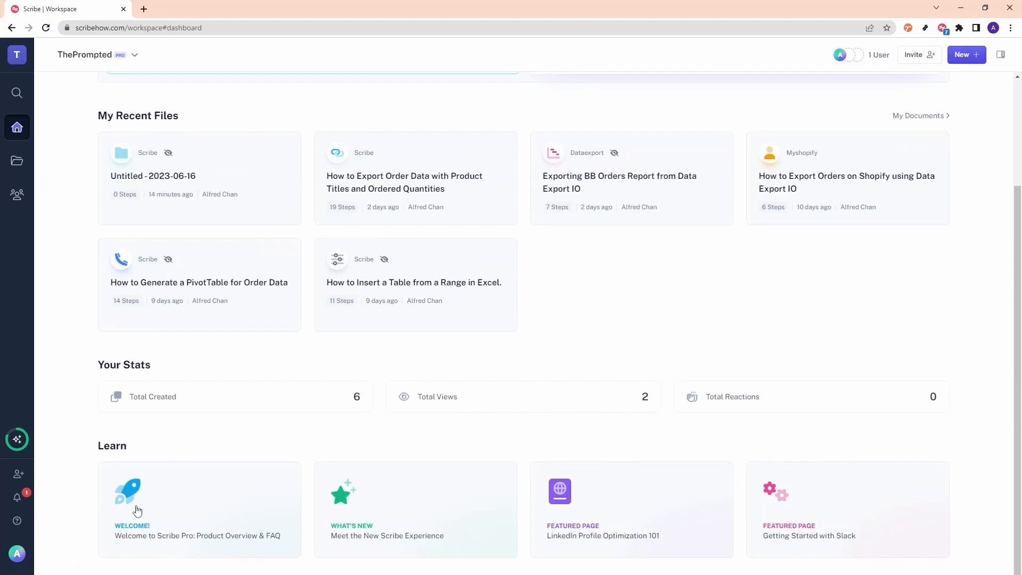
scroll(991, 181, up, 3)
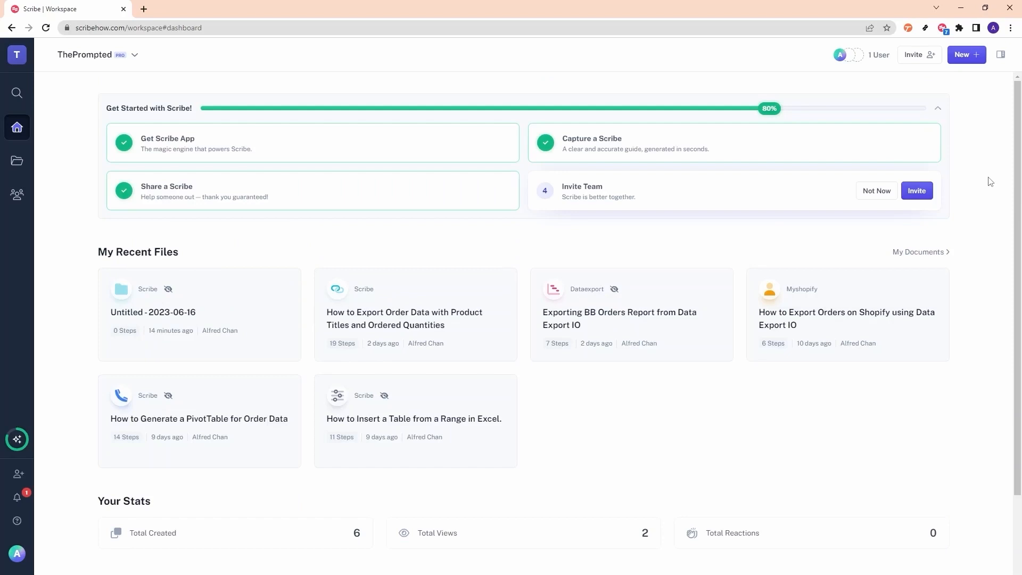
click(942, 27)
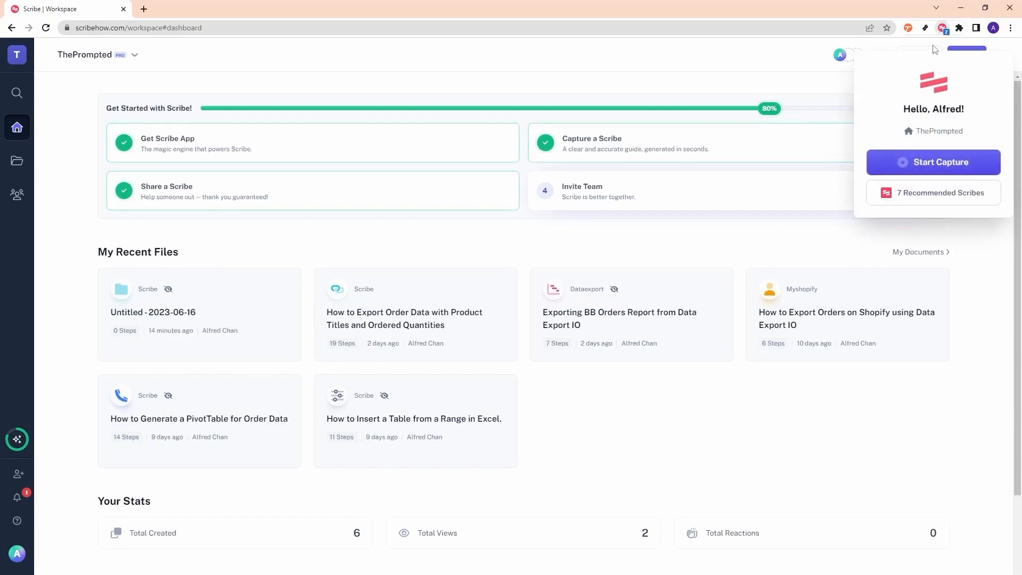
click(930, 163)
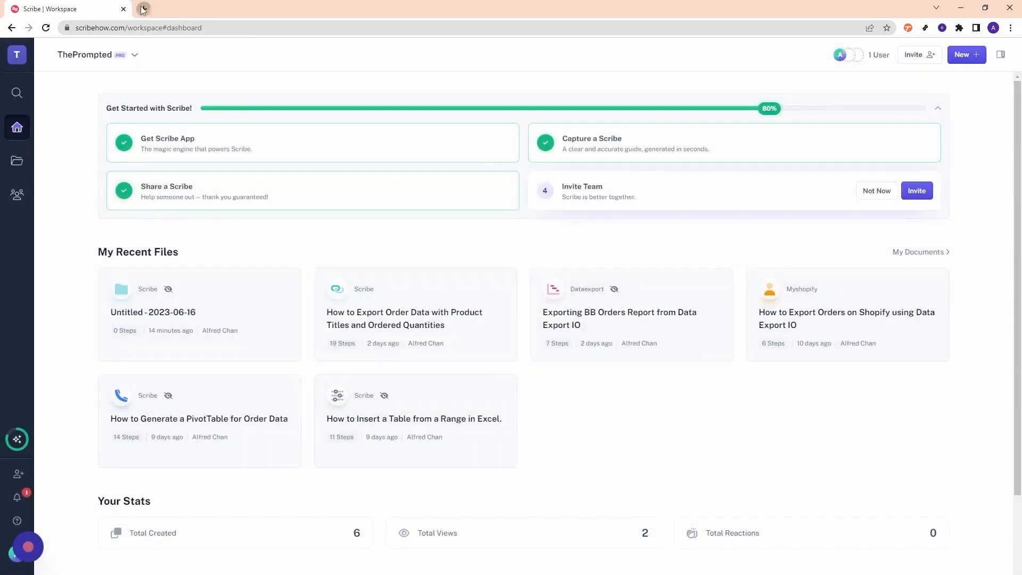
- In Shopify admin, open Apps > Data Export IO: Reports > BB Orders and export it
click(143, 9)
key(Return)
click(43, 253)
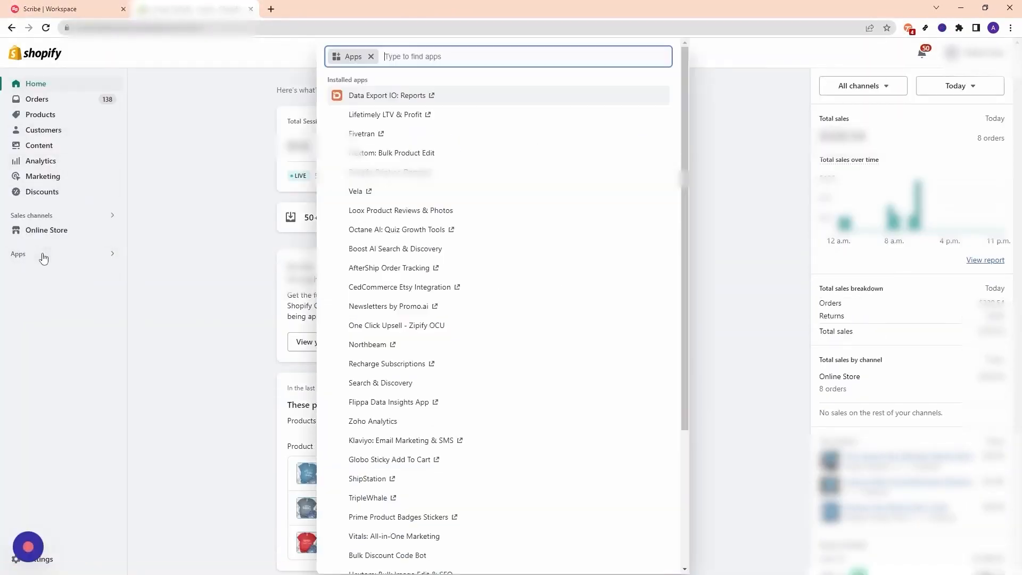
click(373, 93)
click(175, 295)
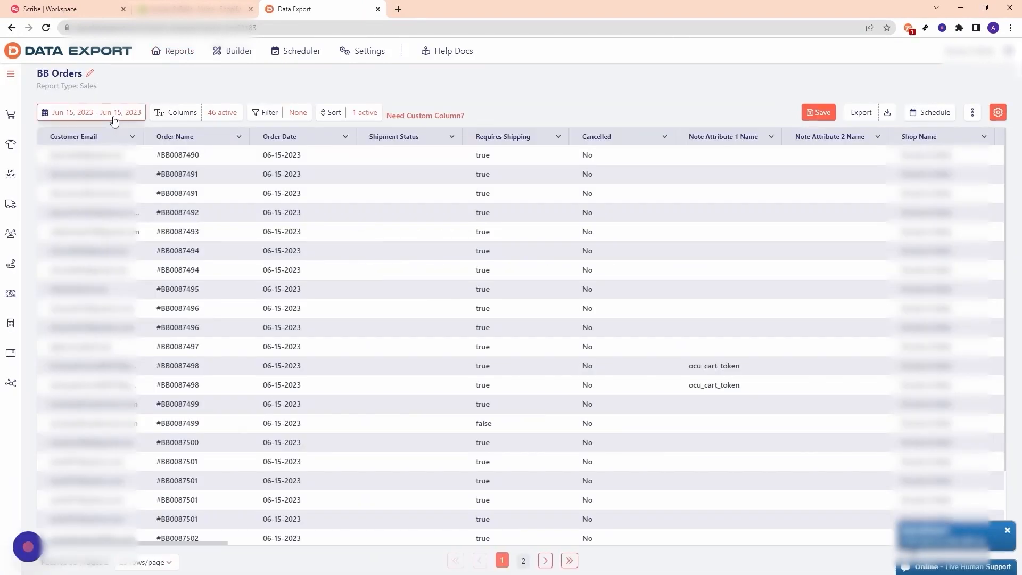
click(862, 113)
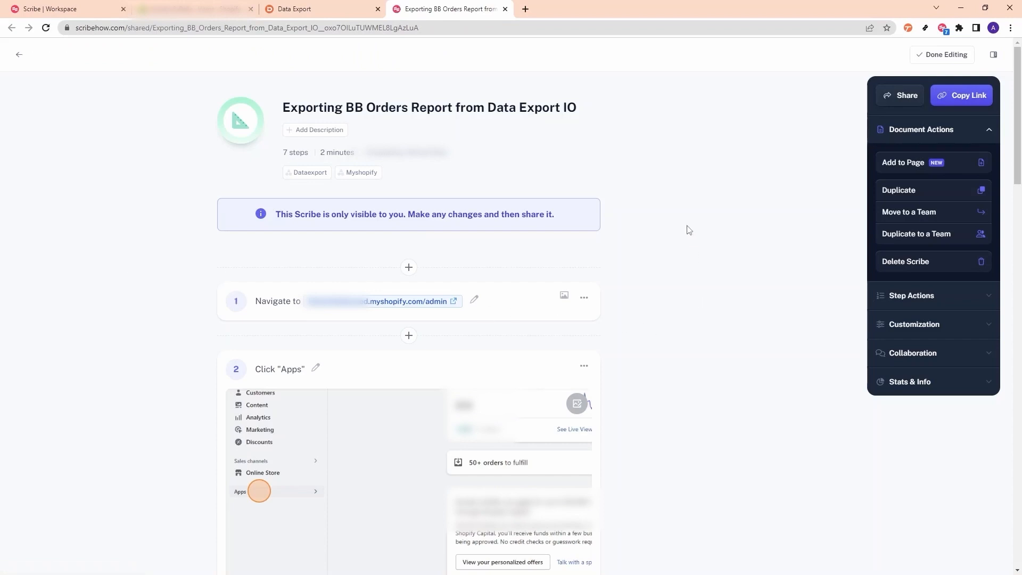
- Change step 1 to 'Navigate to yourstorename.myshopify.com' and open step 2's screenshot for editing
scroll(689, 230, down, 3)
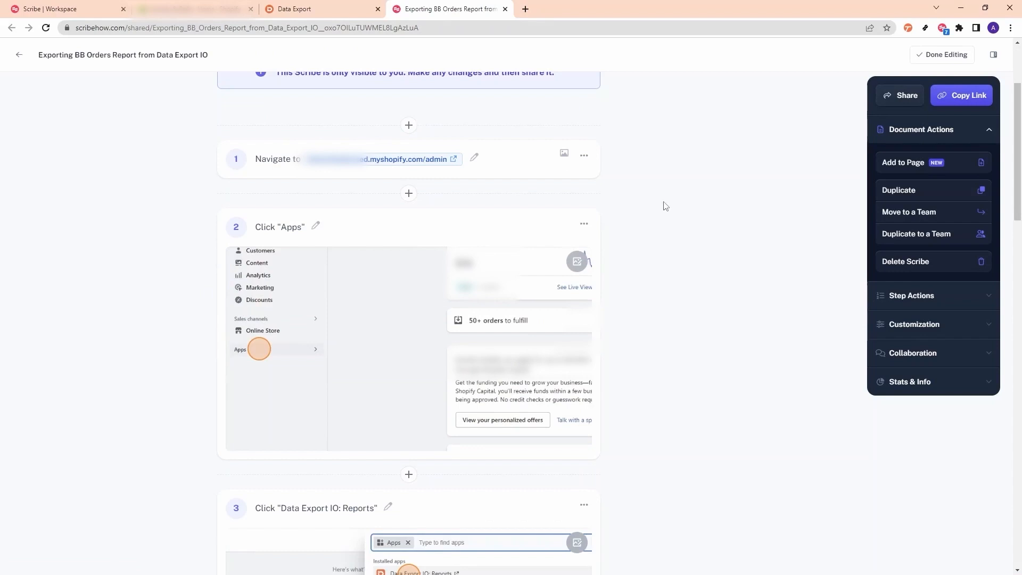
scroll(439, 185, down, 5)
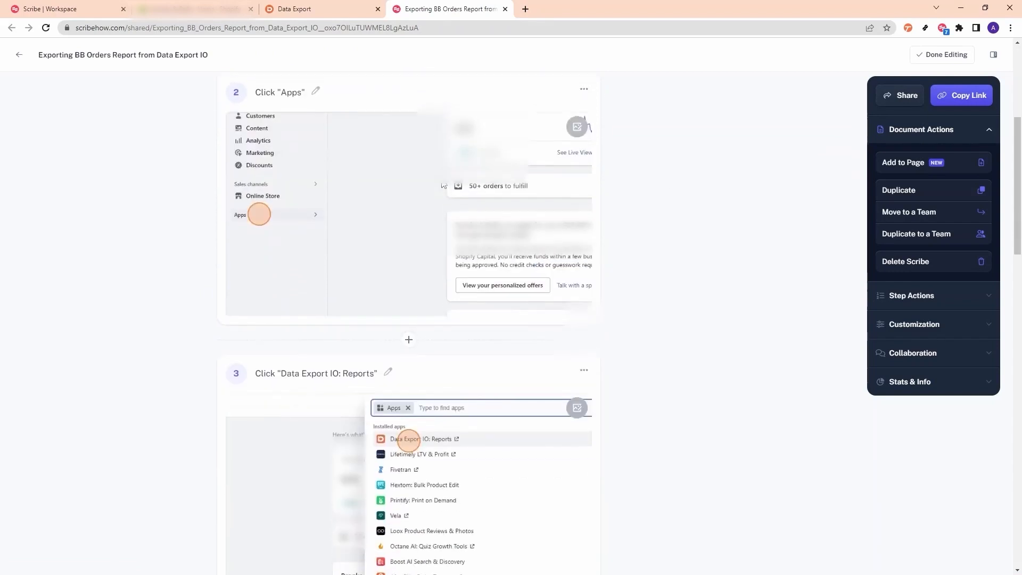
scroll(440, 185, up, 2)
scroll(440, 185, down, 3)
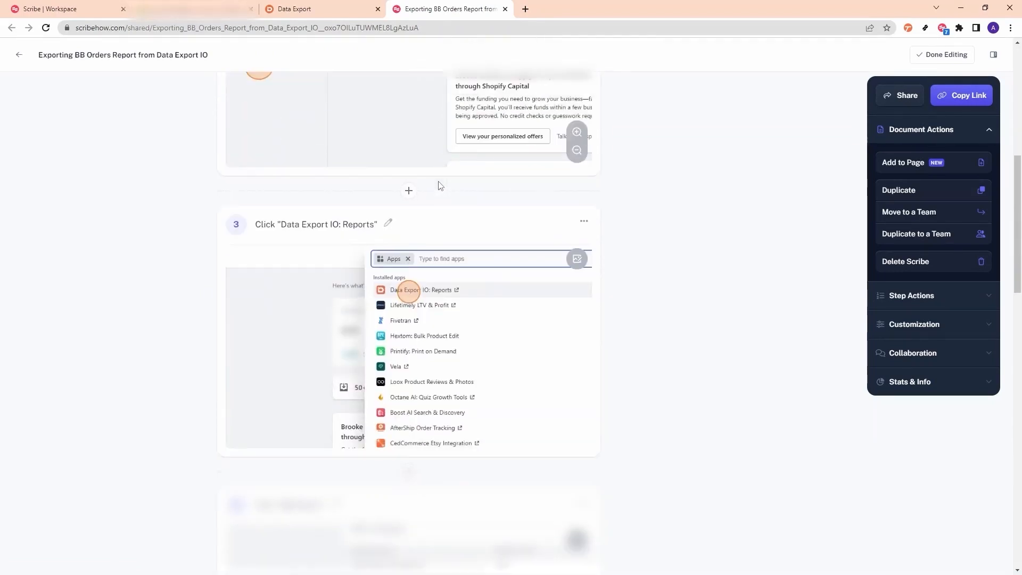
scroll(423, 314, down, 9)
scroll(422, 314, down, 9)
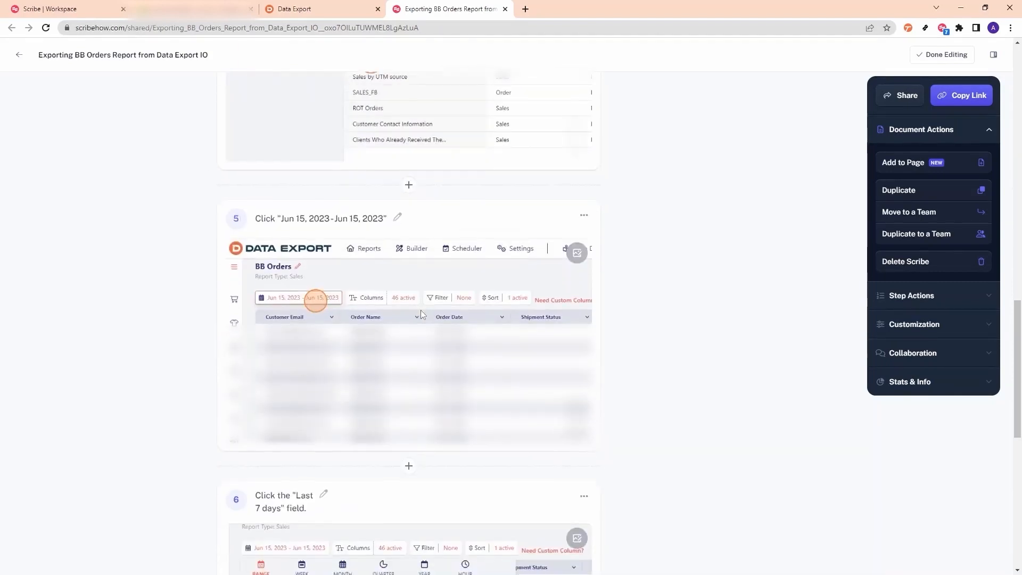
scroll(424, 310, down, 5)
scroll(425, 310, up, 20)
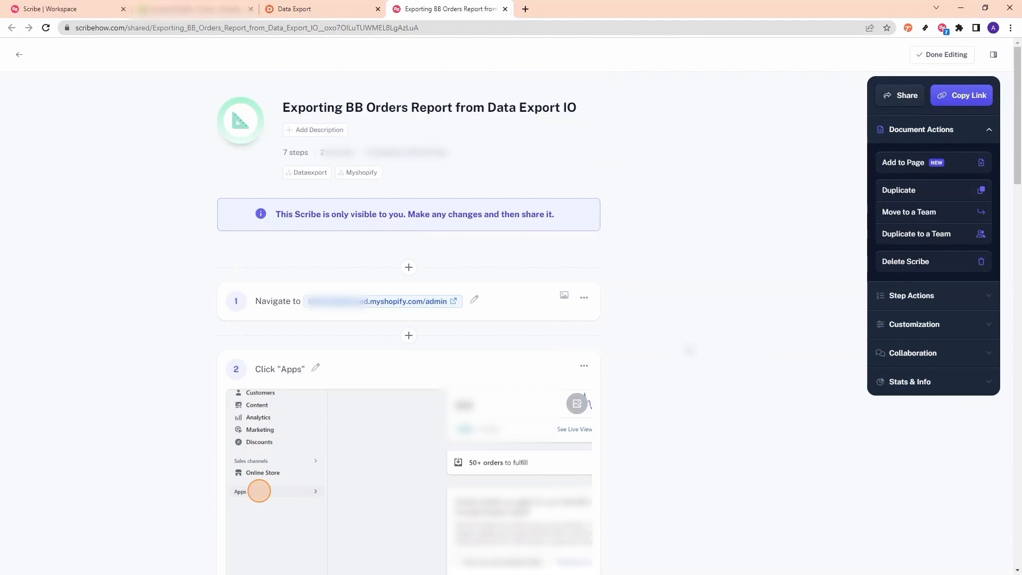
click(474, 301)
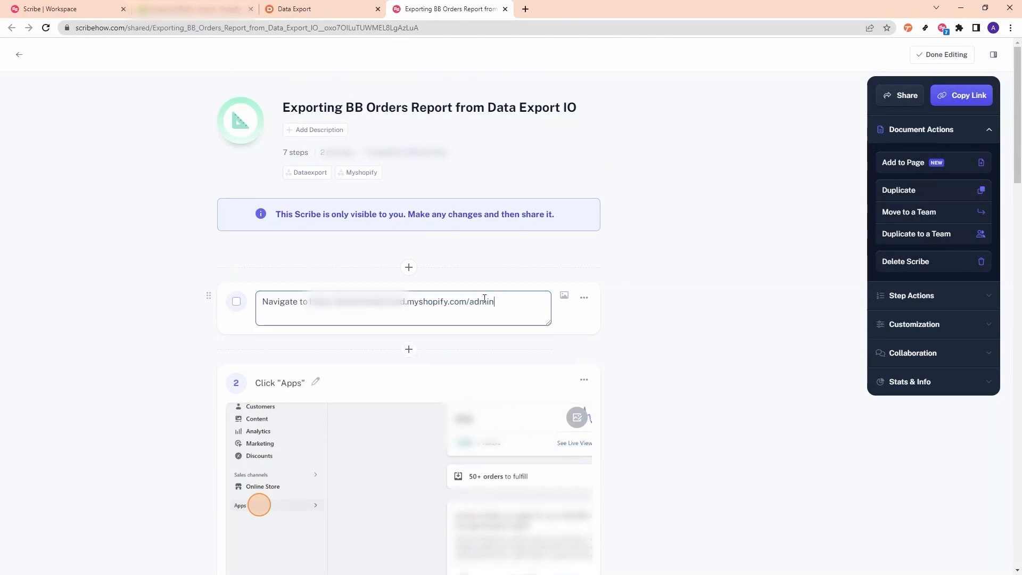
double_click(382, 307)
drag(537, 308, 308, 302)
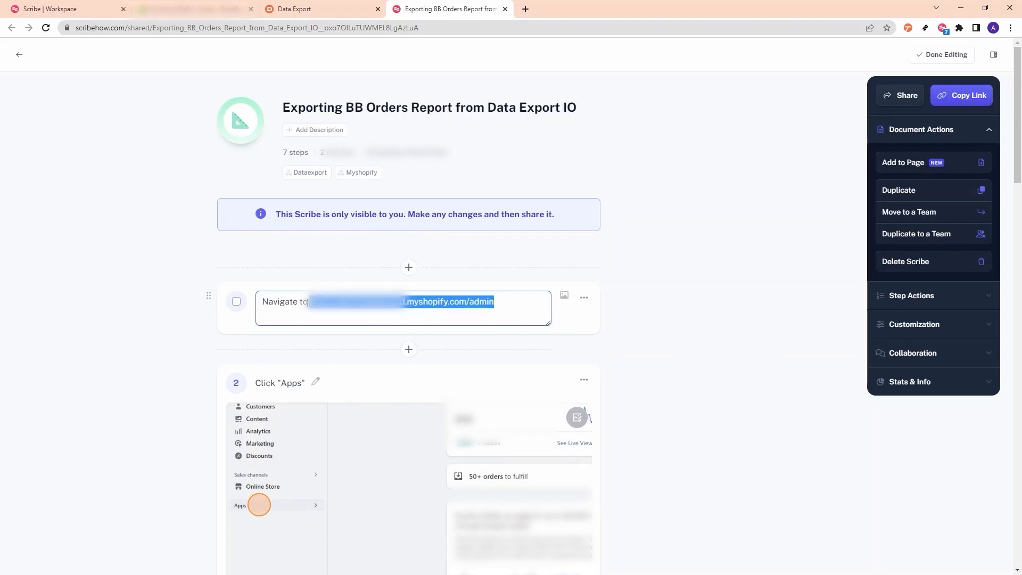
text(yourstorename)
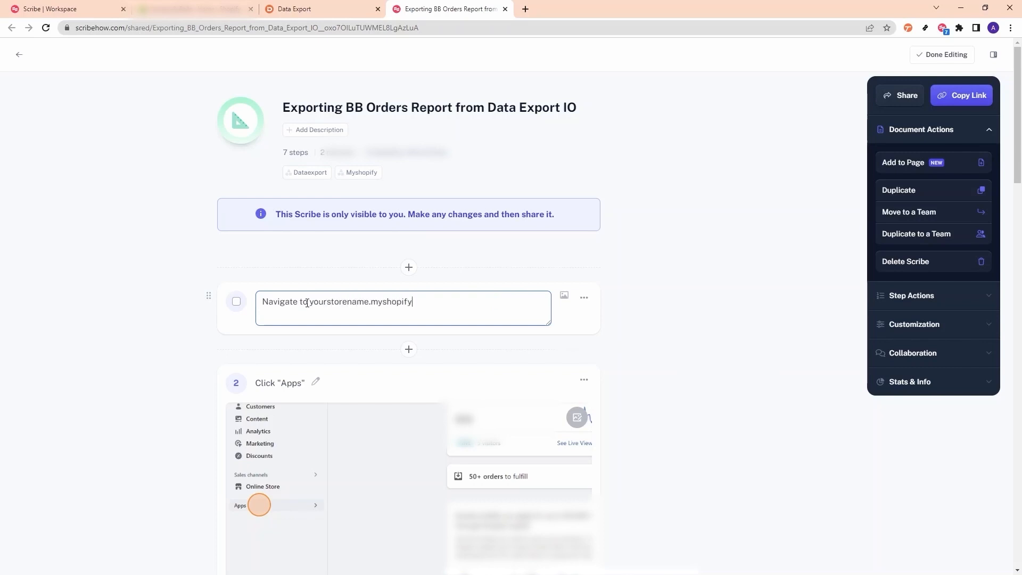
click(692, 326)
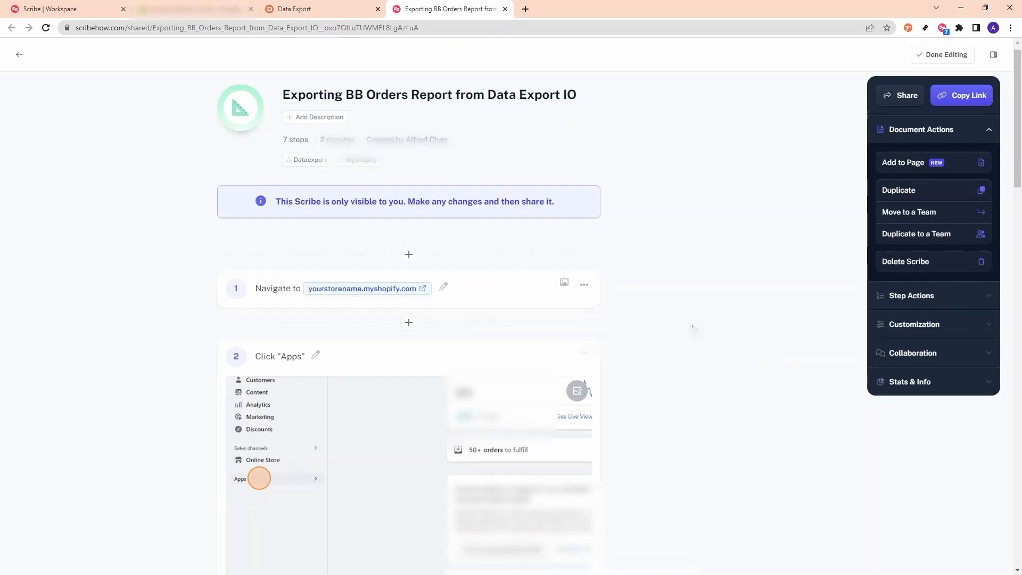
scroll(692, 326, down, 3)
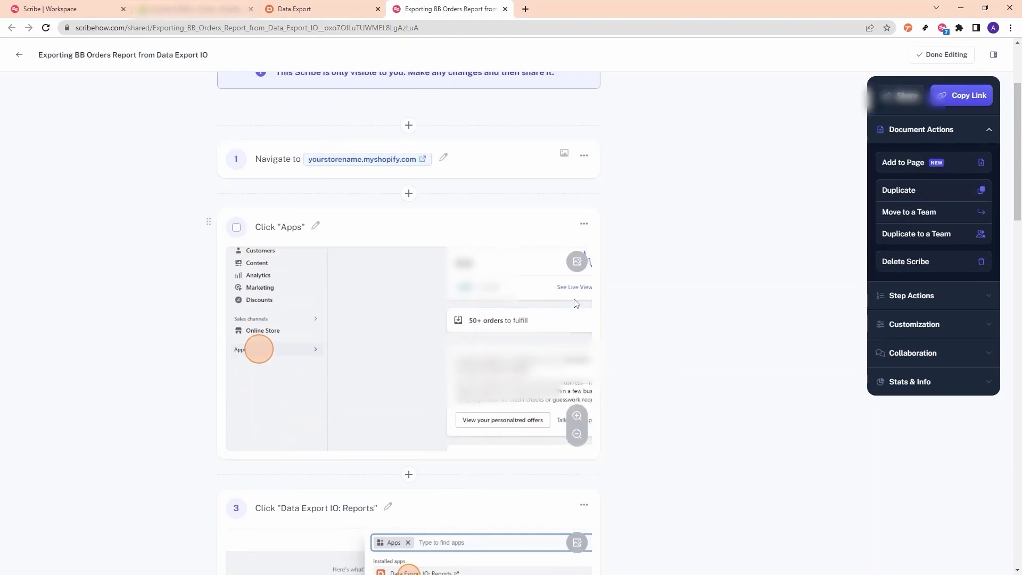
click(579, 269)
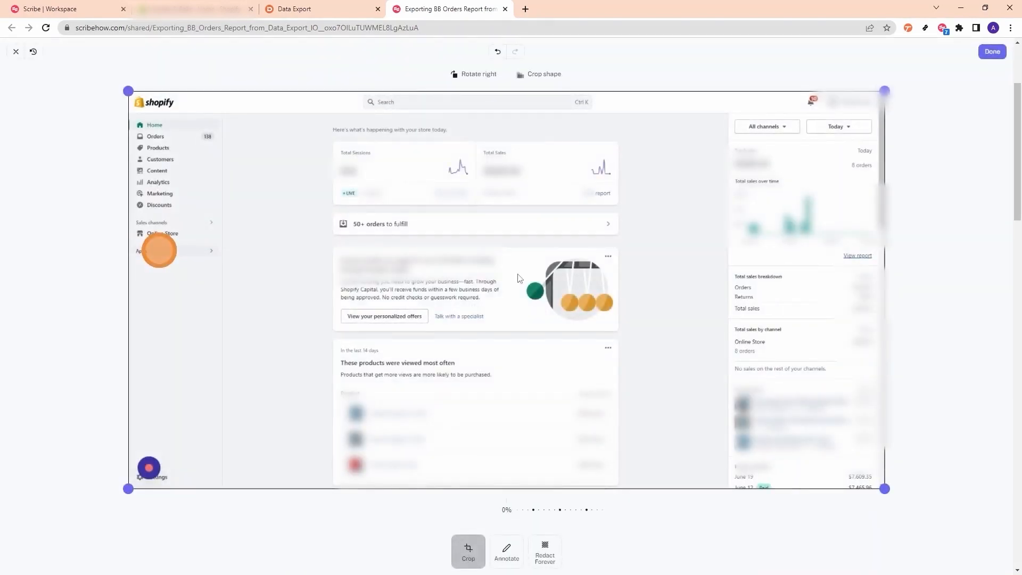
- Draw an arrow pointing at Apps with a 'Click Here' text label at its tail
click(515, 552)
click(472, 521)
drag(507, 339, 175, 240)
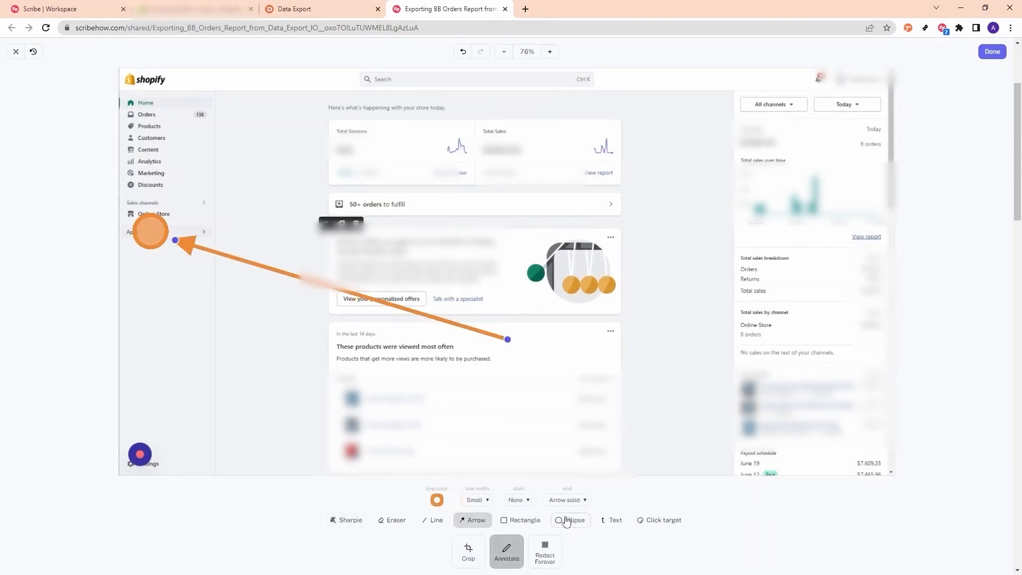
click(609, 524)
drag(526, 338, 595, 361)
text(Click )
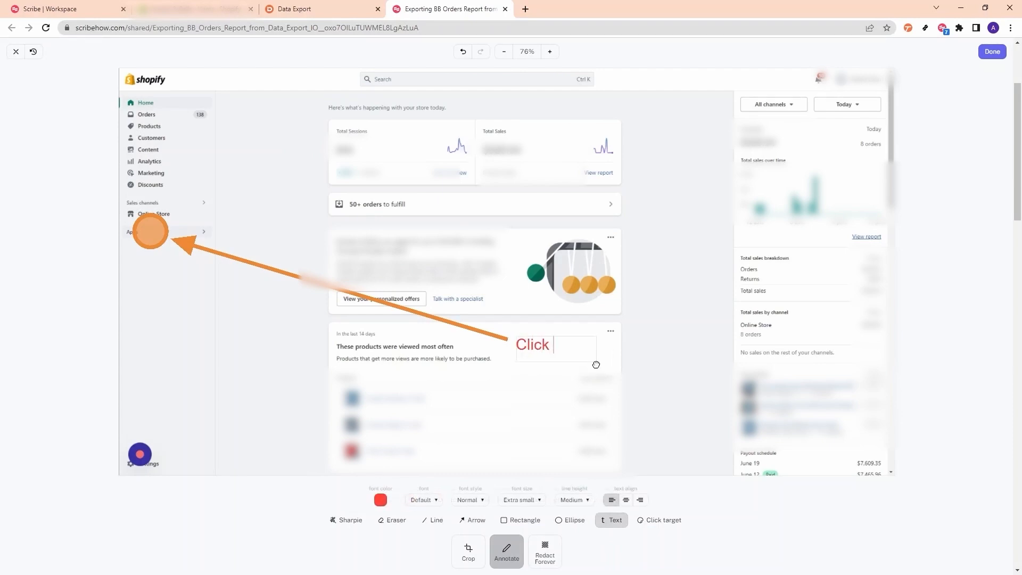
text(Here)
click(681, 351)
- Permanently redact the right-hand sales panel and save the edited screenshot
click(541, 551)
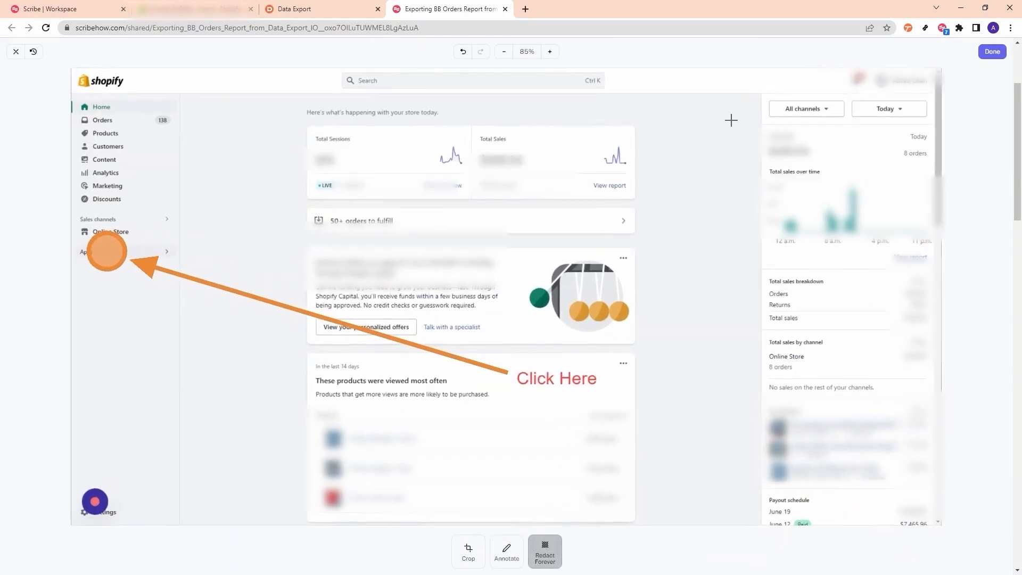
mouse_move(762, 127)
mouse_down()
mouse_move(860, 366)
mouse_move(921, 452)
mouse_move(931, 489)
mouse_up()
click(992, 52)
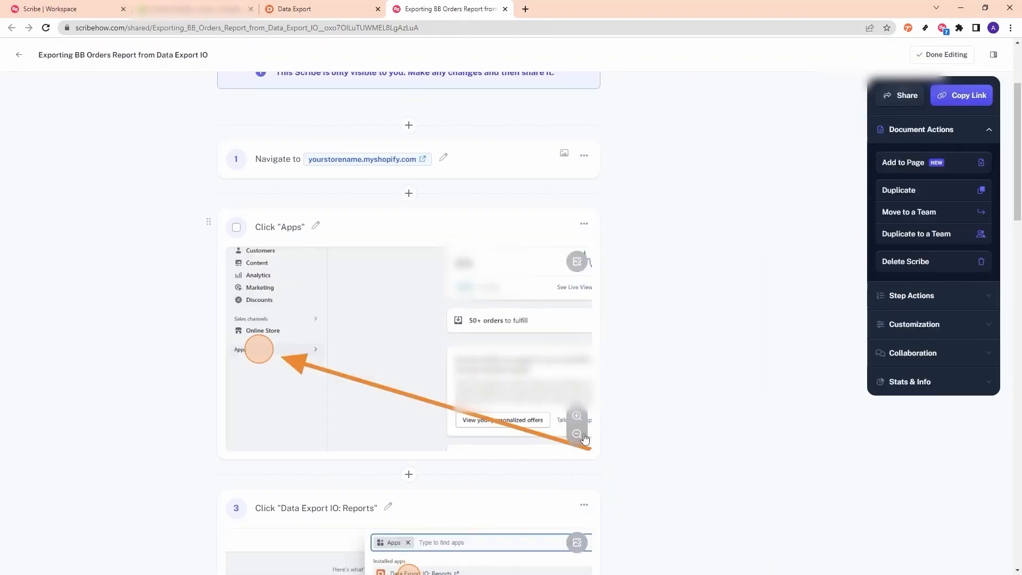
click(583, 262)
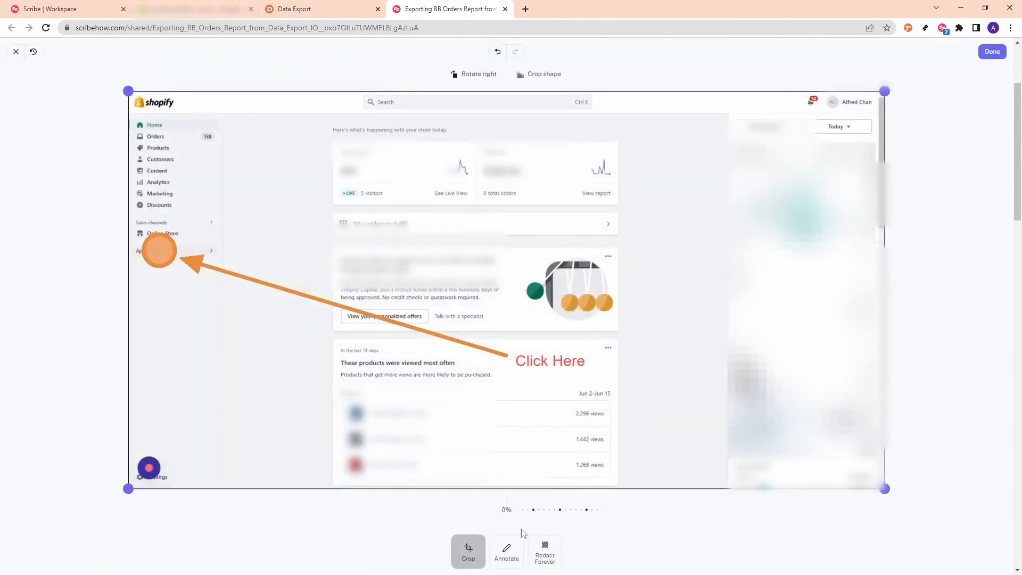
click(509, 551)
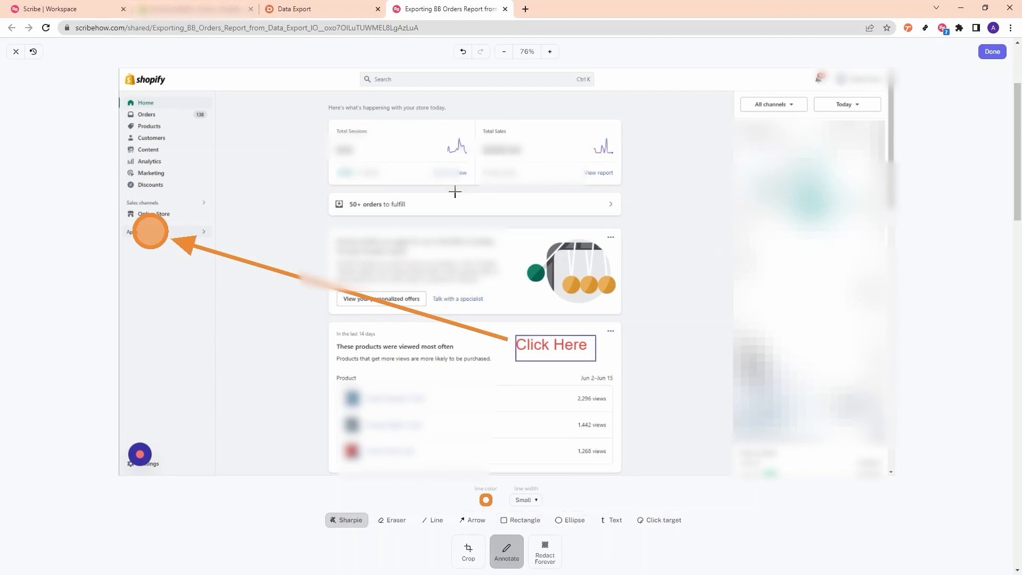
click(12, 51)
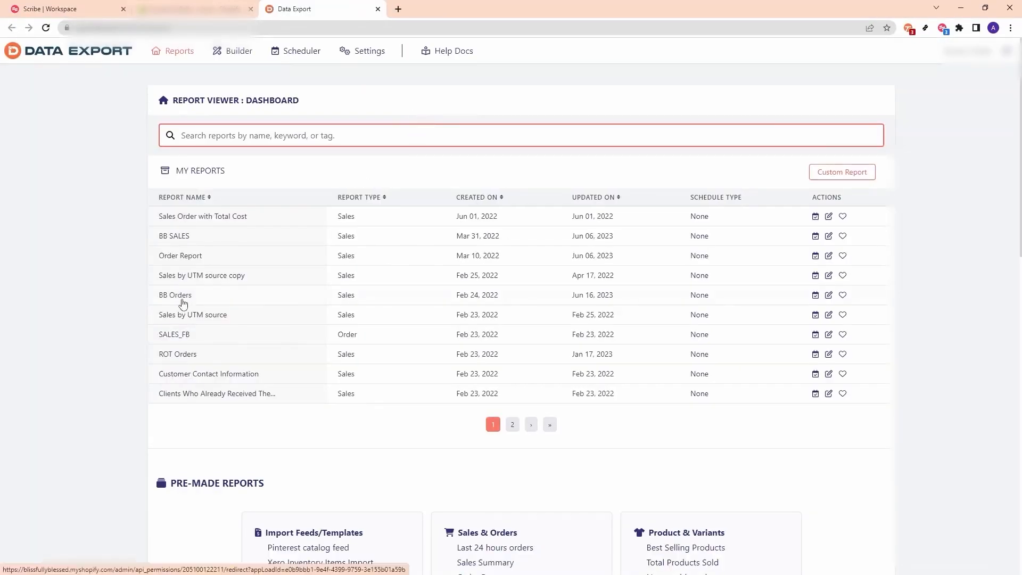
- Open the BB Orders report's export in Excel and enable editing
click(176, 295)
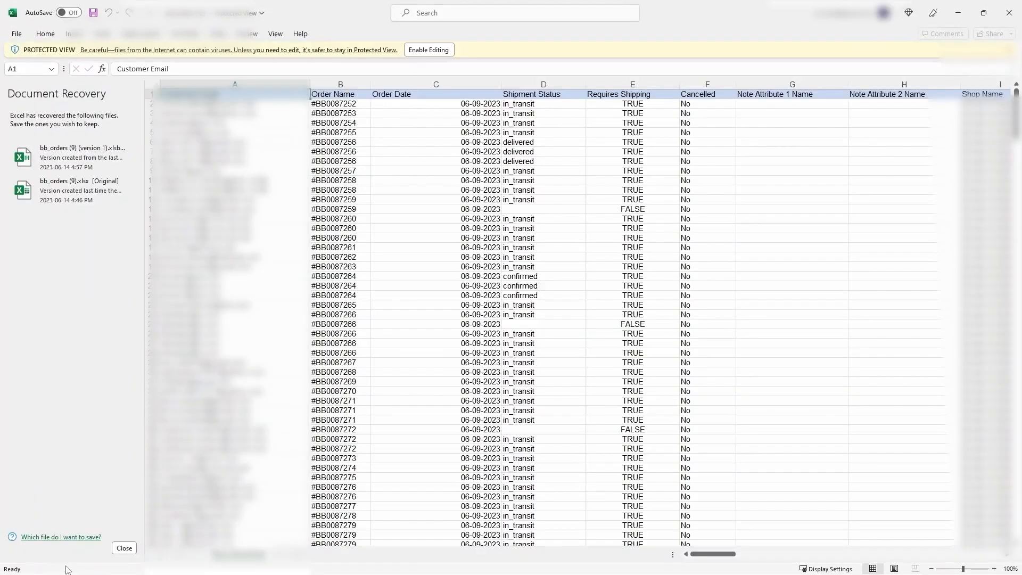
click(124, 548)
click(429, 49)
- Insert a PivotTable showing Product Title and Ordered Quantity
click(74, 34)
click(59, 95)
click(743, 317)
scroll(923, 199, down, 4)
click(849, 241)
click(849, 253)
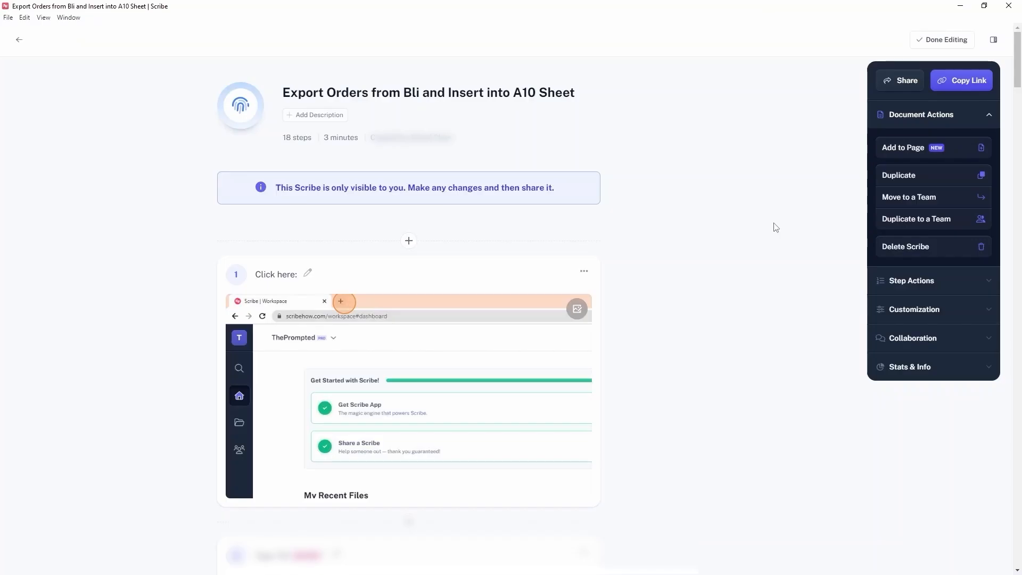
- Scroll through the guide's steps 5 to 12, highlighting step 1's and step 2's text along the way
scroll(769, 225, down, 20)
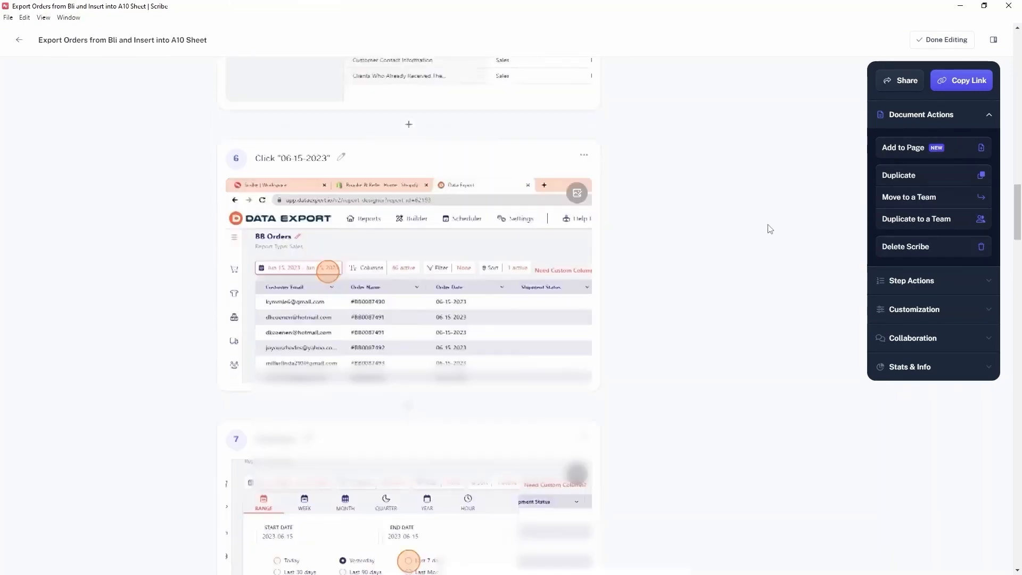
scroll(770, 229, down, 20)
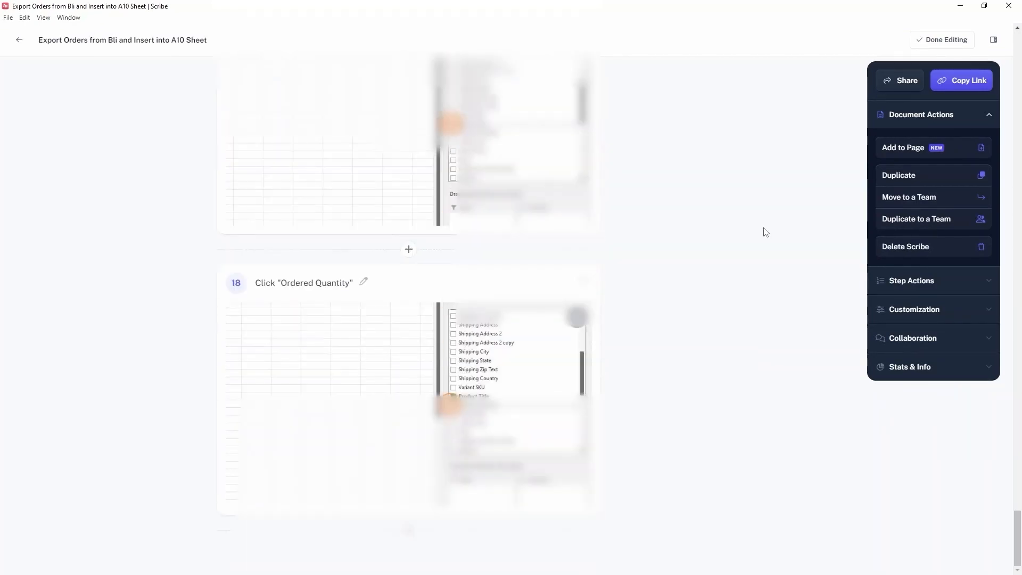
scroll(759, 234, up, 20)
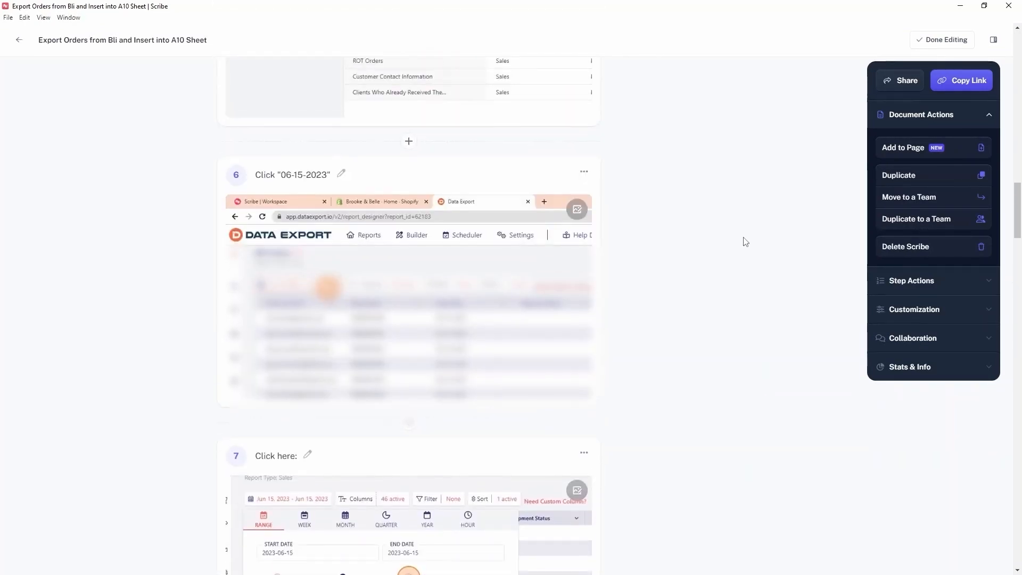
scroll(740, 240, up, 15)
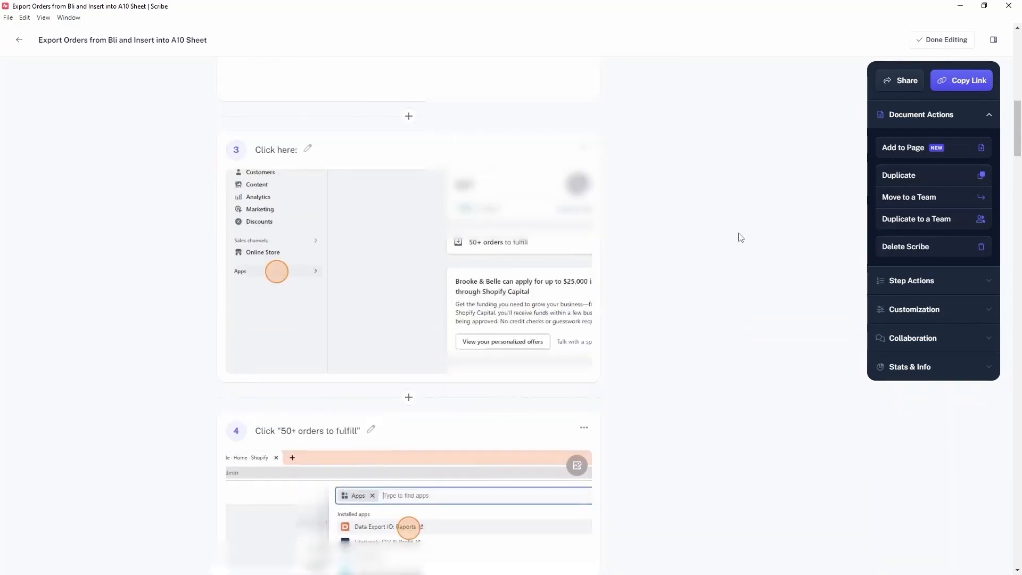
scroll(739, 235, up, 7)
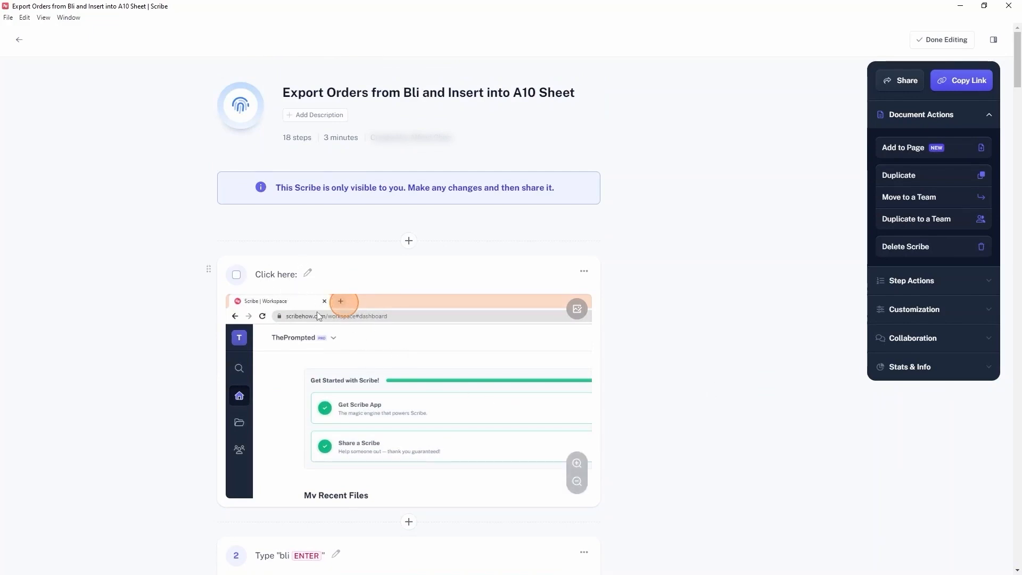
scroll(296, 151, down, 3)
scroll(273, 137, up, 1)
drag(261, 143, 306, 142)
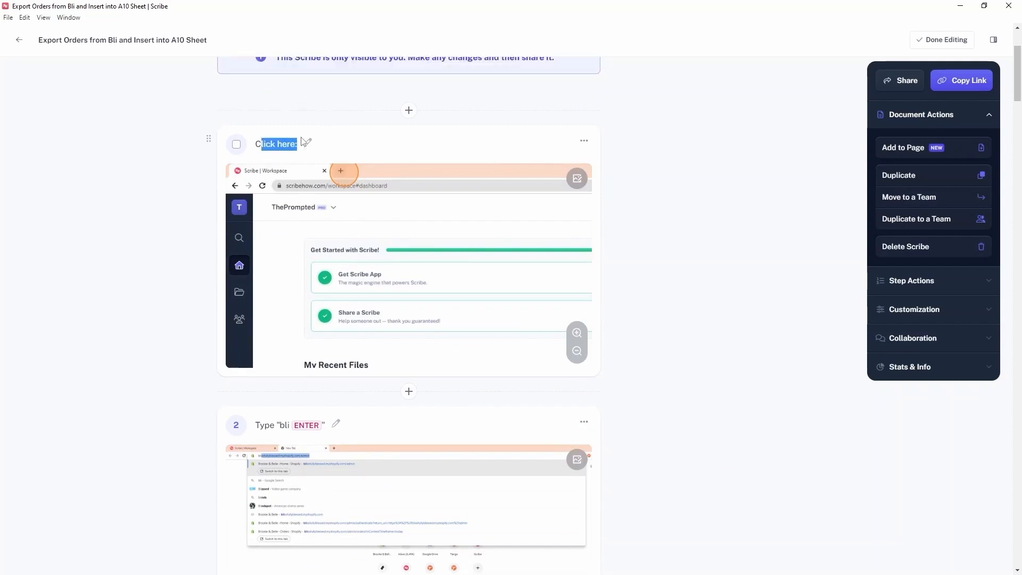
drag(269, 427, 301, 426)
scroll(301, 426, down, 9)
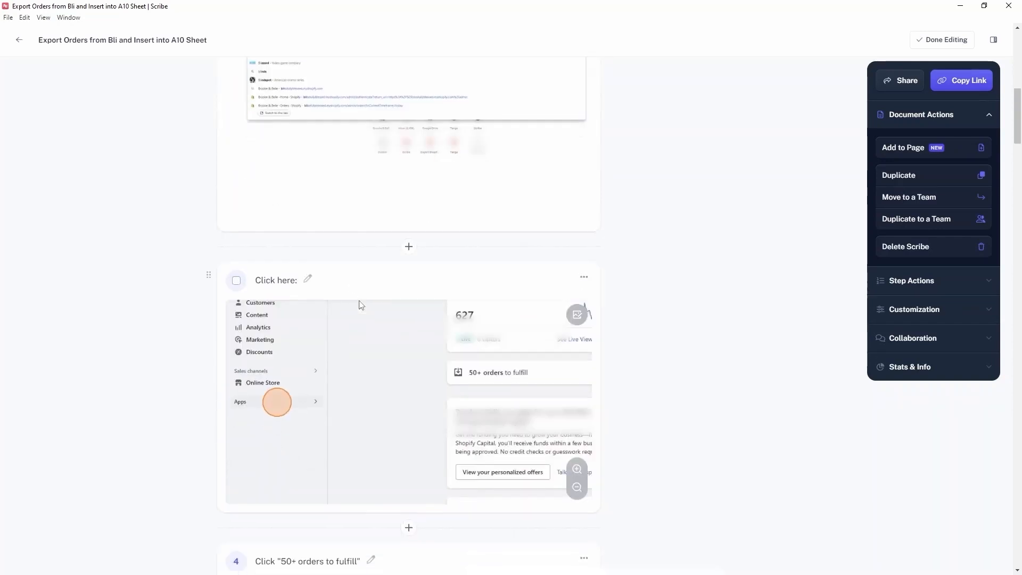
scroll(685, 400, down, 6)
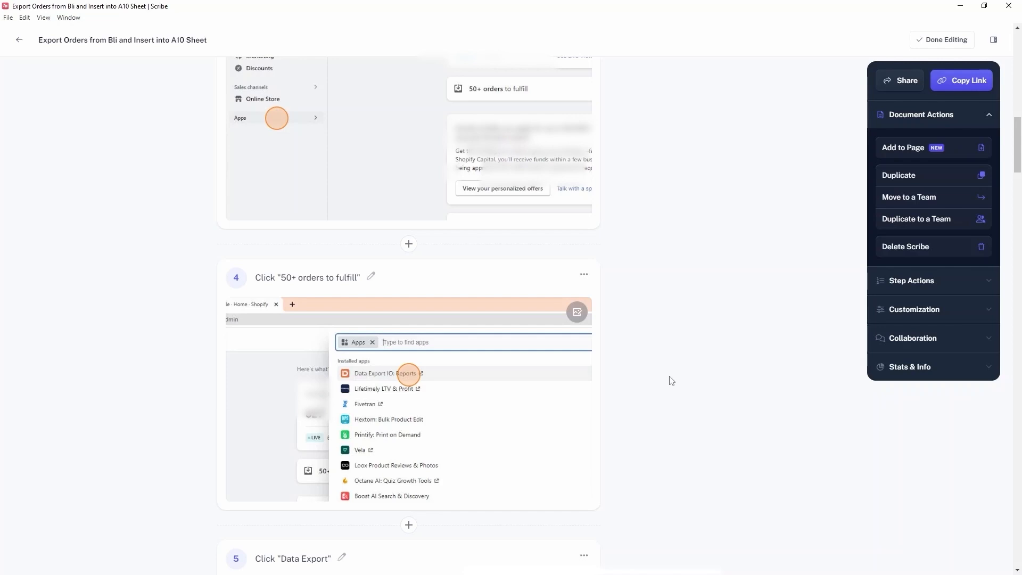
scroll(686, 382, down, 3)
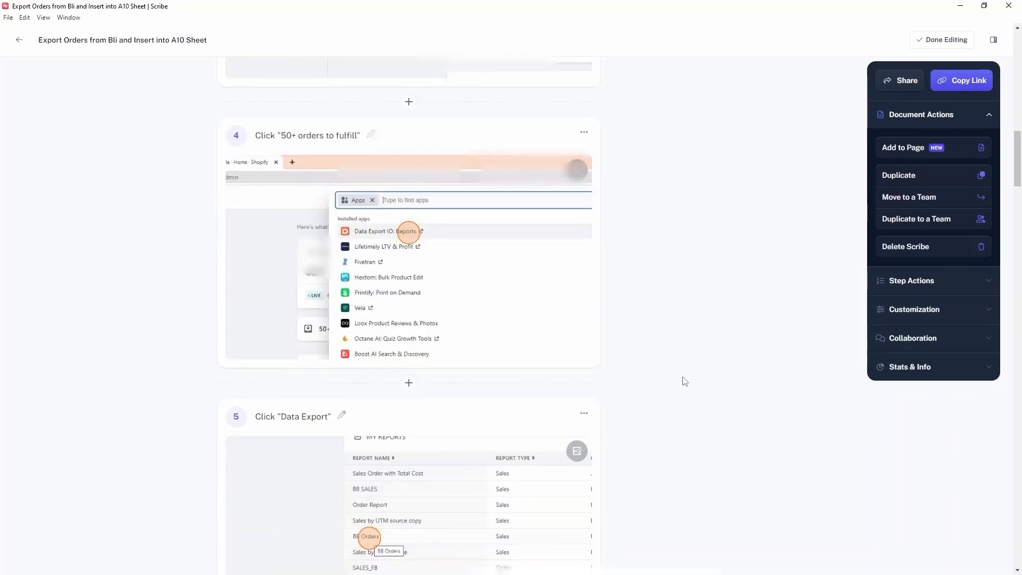
scroll(686, 382, down, 6)
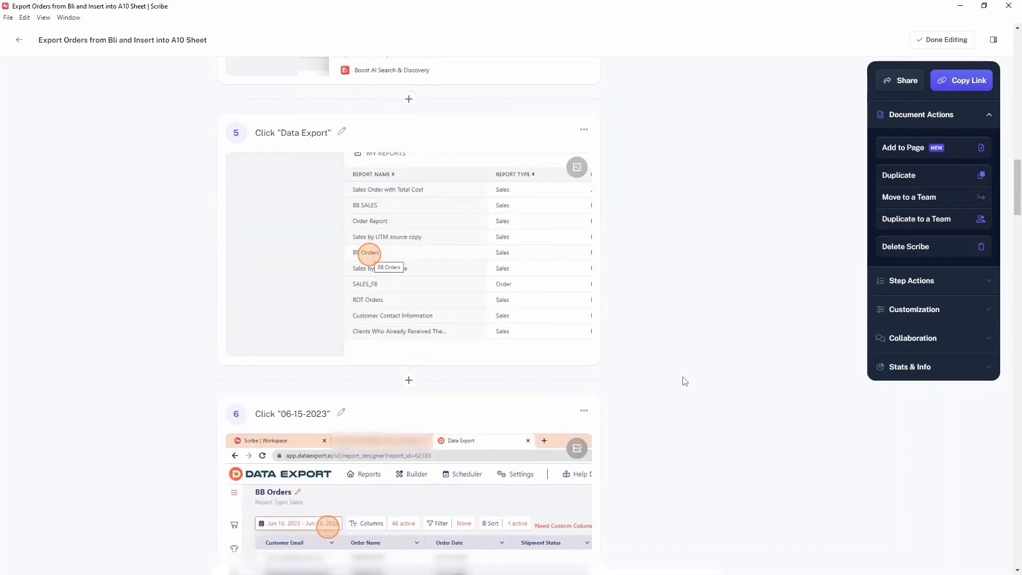
scroll(686, 382, down, 20)
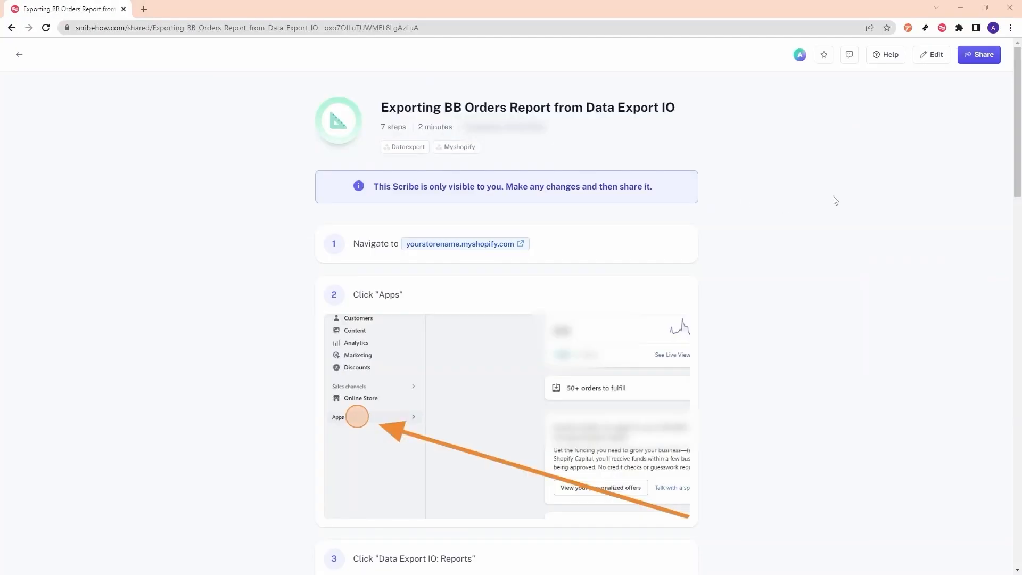
- Look over the Share dialog's People, Smart Embed and Export options, then copy the guide link
click(979, 54)
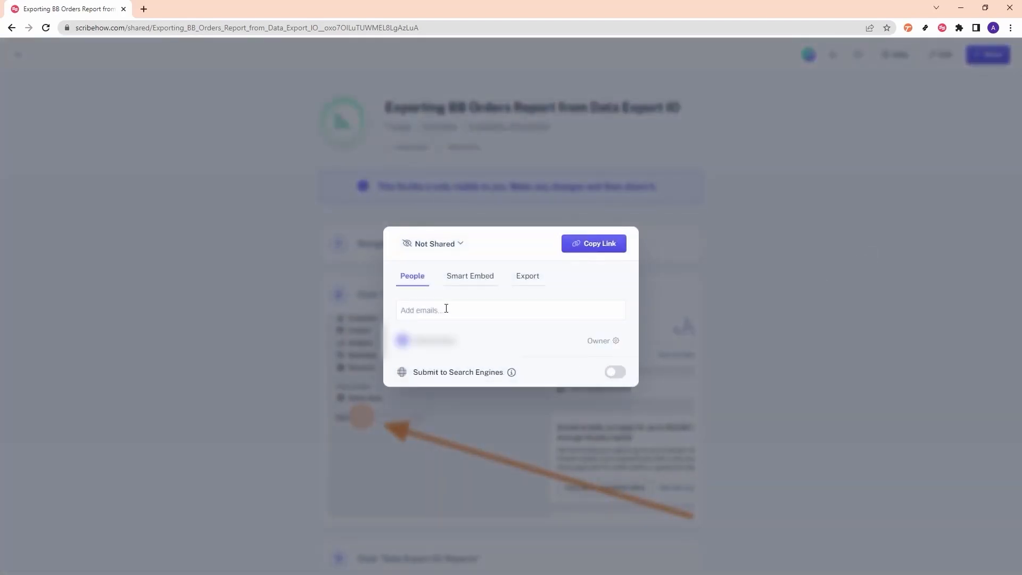
click(422, 309)
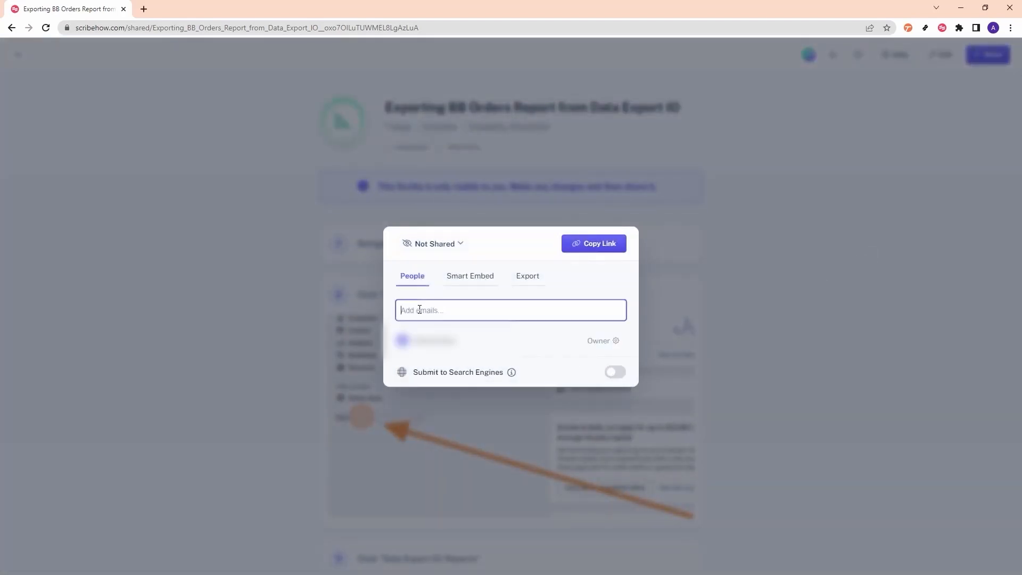
click(473, 280)
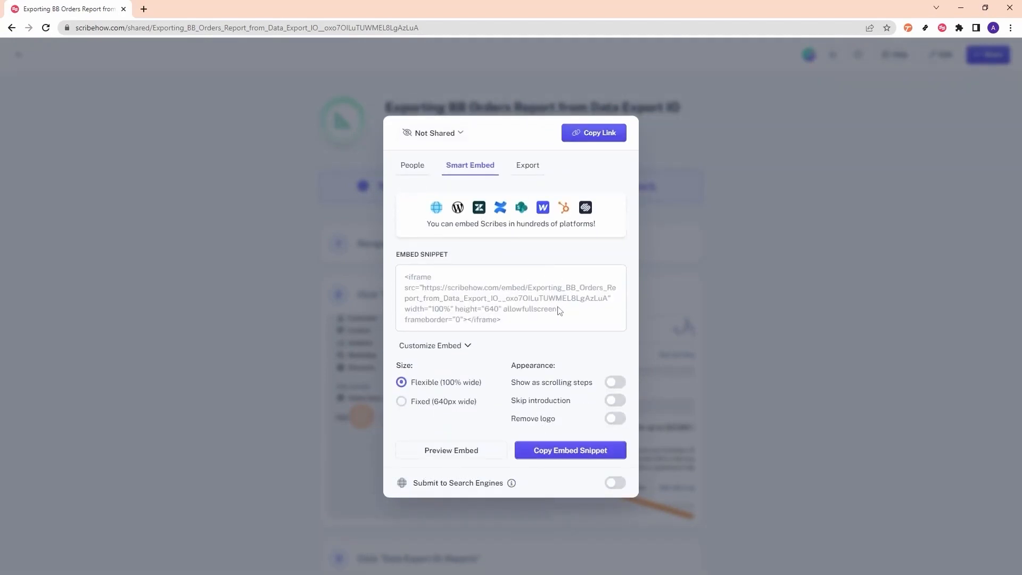
click(529, 165)
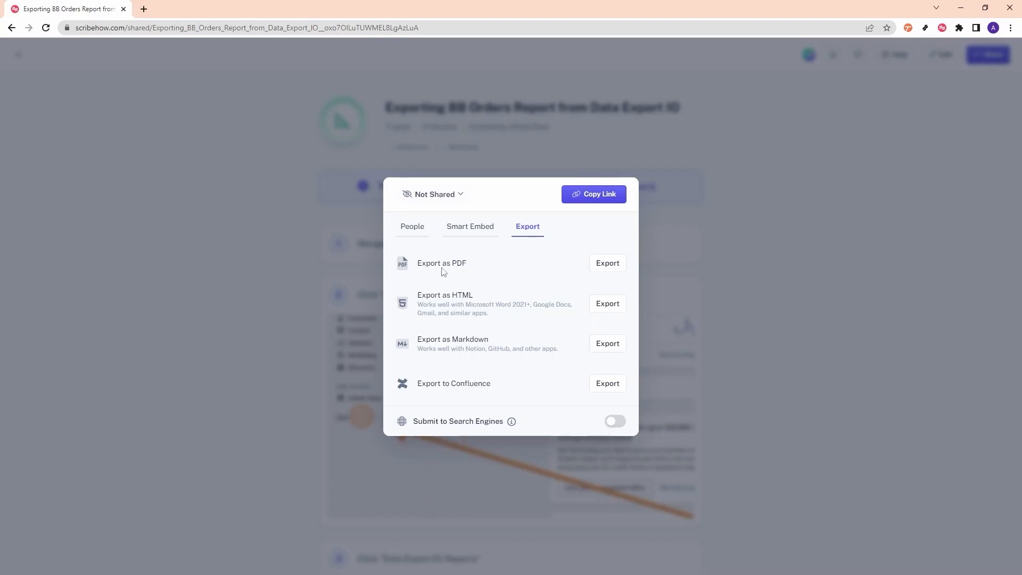
click(600, 195)
- Load the copied guide link in a new incognito window
click(1011, 28)
click(938, 69)
key(ctrl+v)
key(Return)
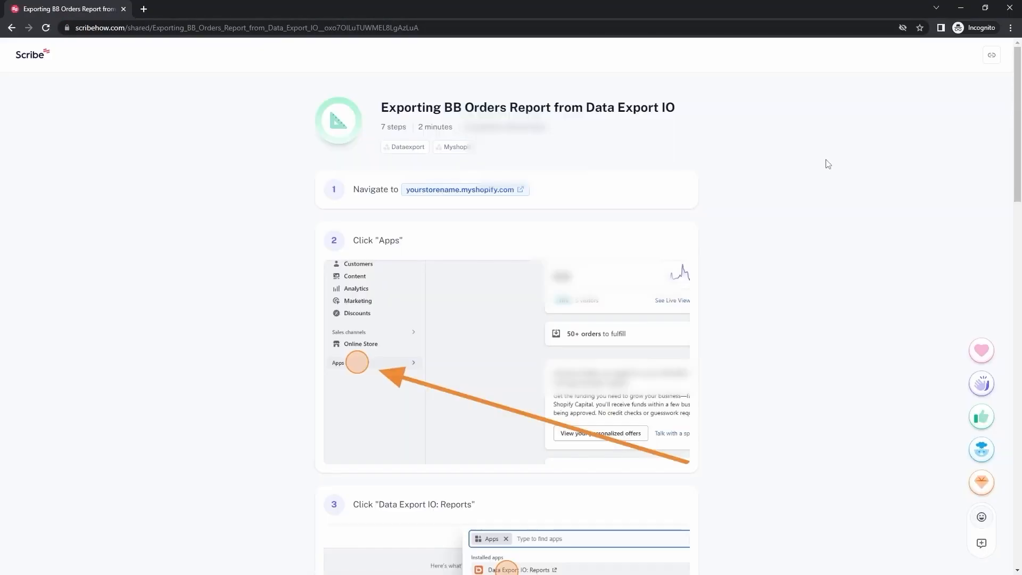
- Scroll through all seven steps of the shared guide in the incognito window
scroll(828, 164, down, 15)
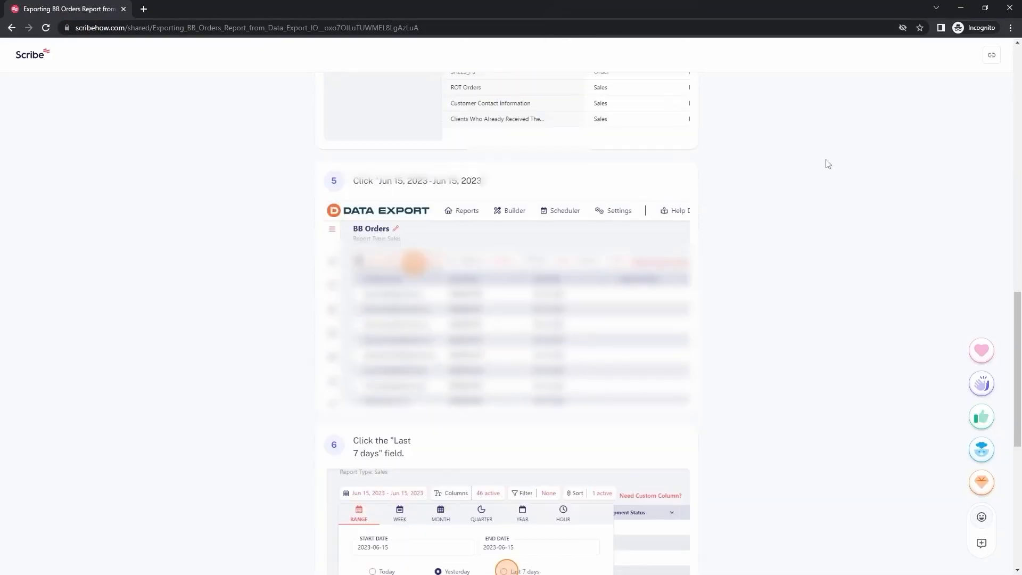
scroll(828, 164, down, 7)
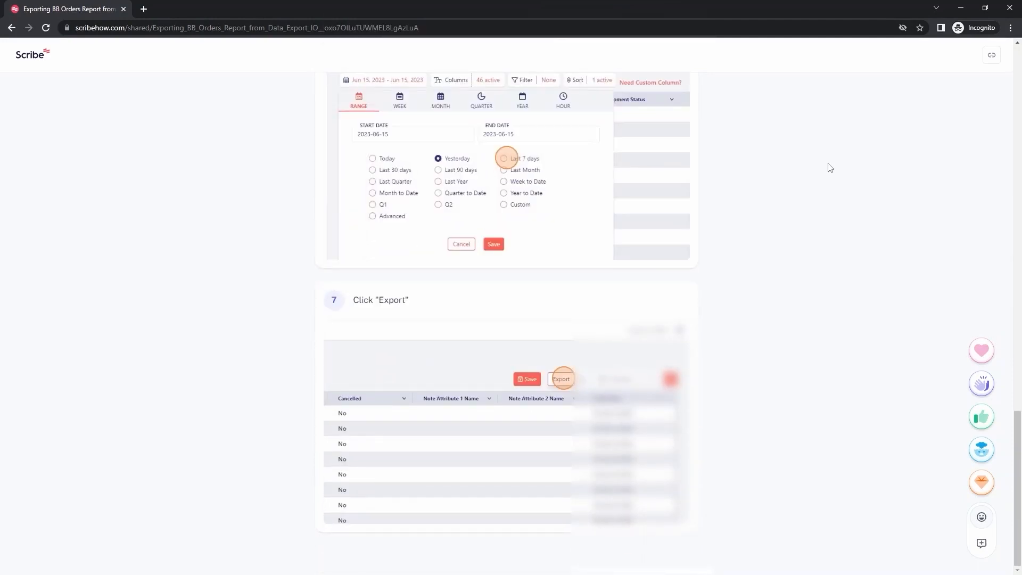
scroll(825, 175, up, 15)
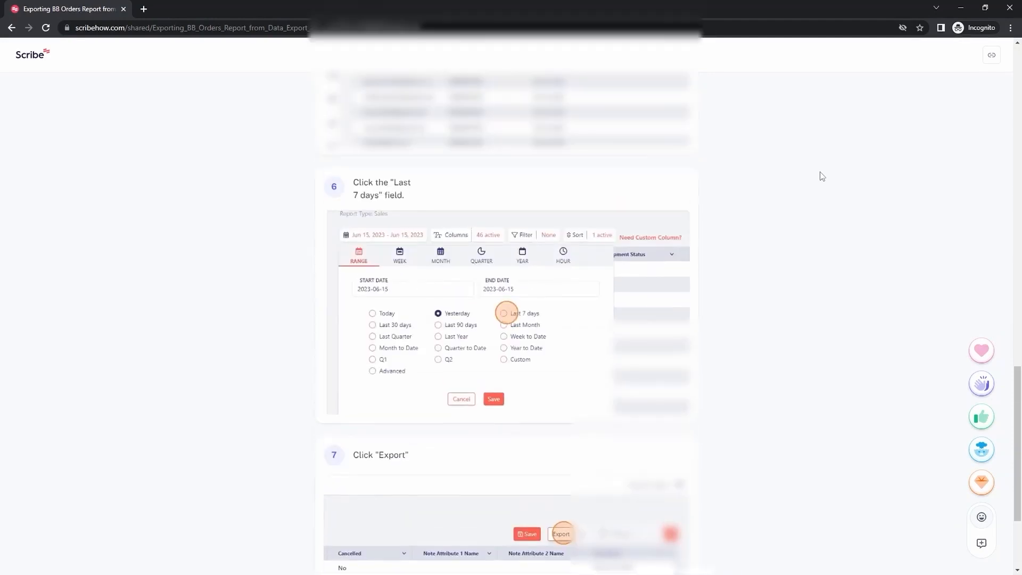
scroll(823, 180, up, 8)
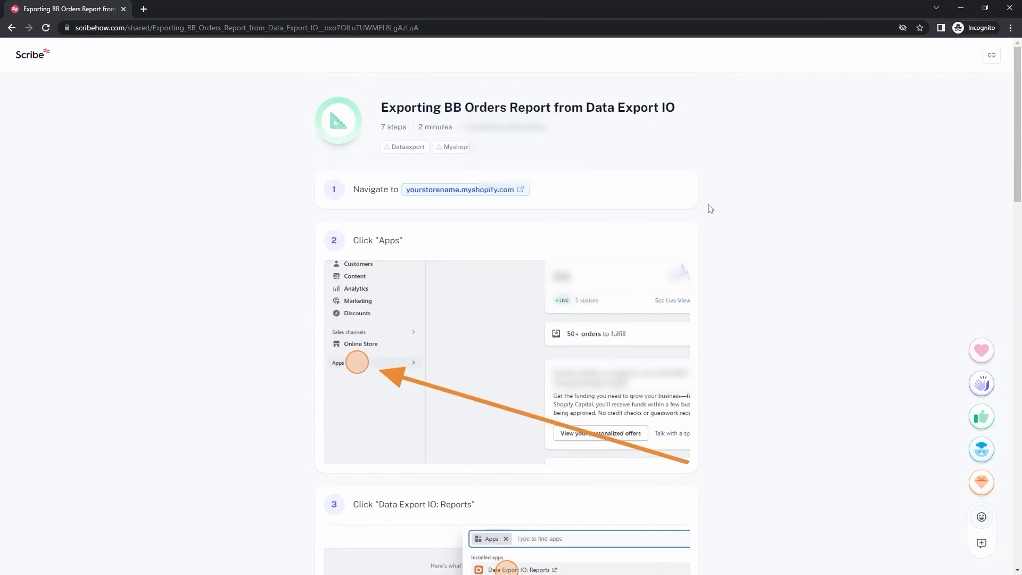
scroll(367, 340, down, 20)
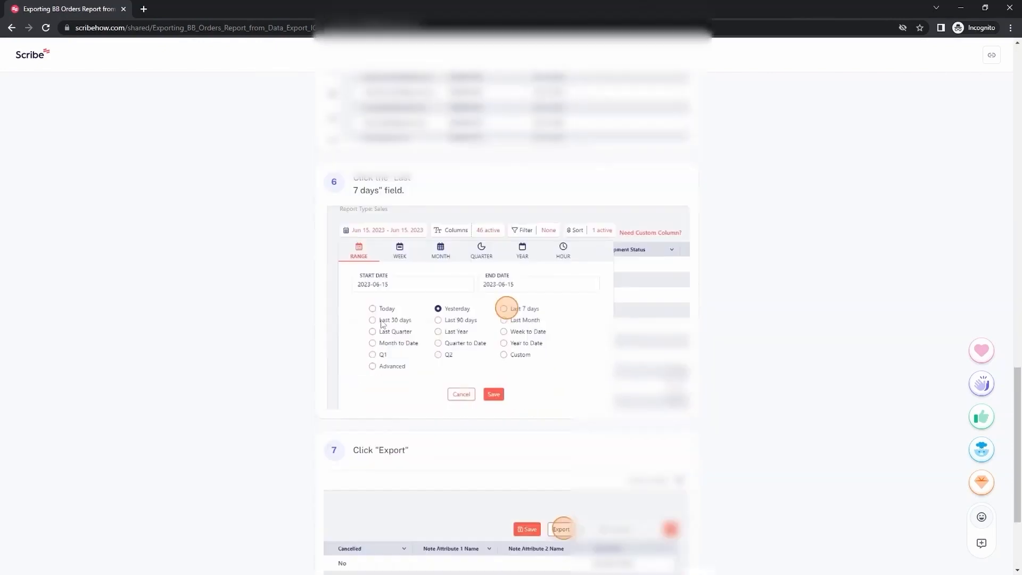
scroll(591, 295, up, 20)
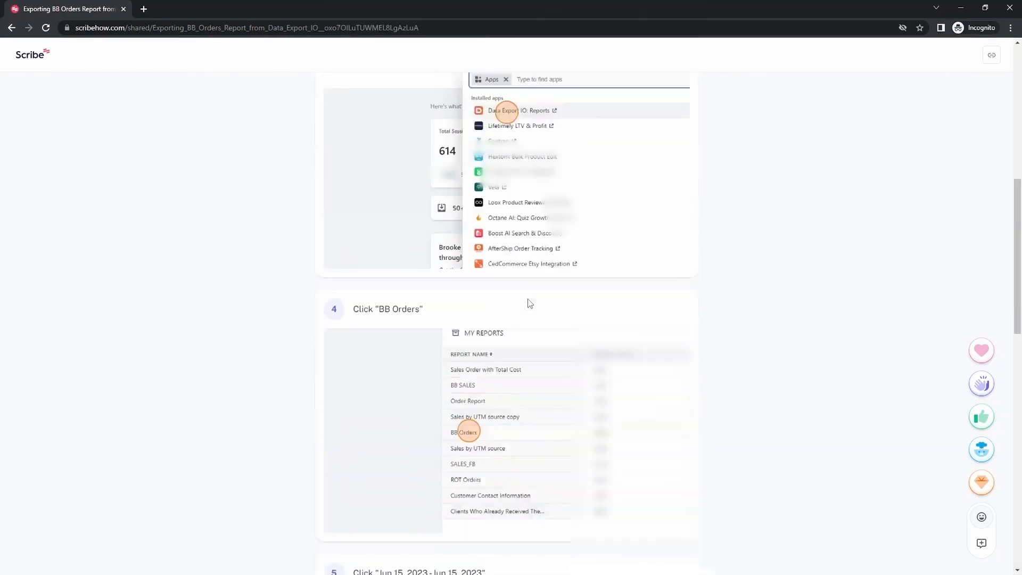
scroll(764, 222, up, 2)
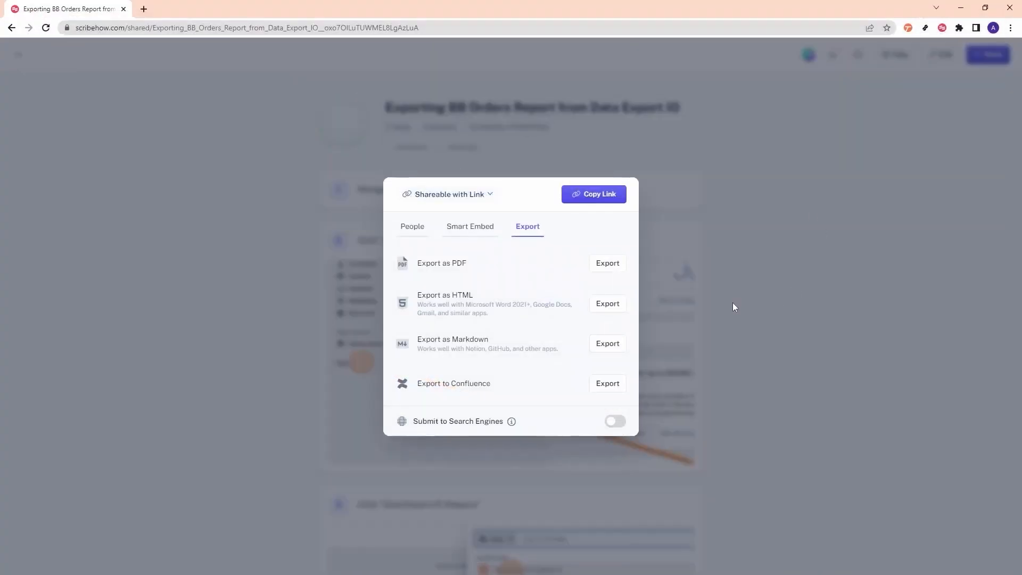
- Export the guide as PDF, page through the four-page file, then close it
click(607, 263)
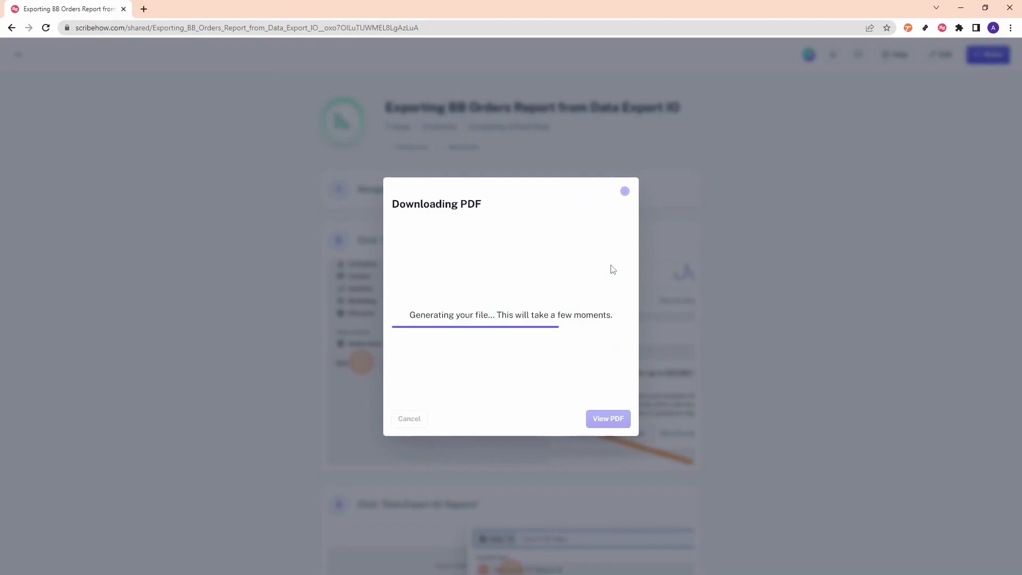
click(607, 417)
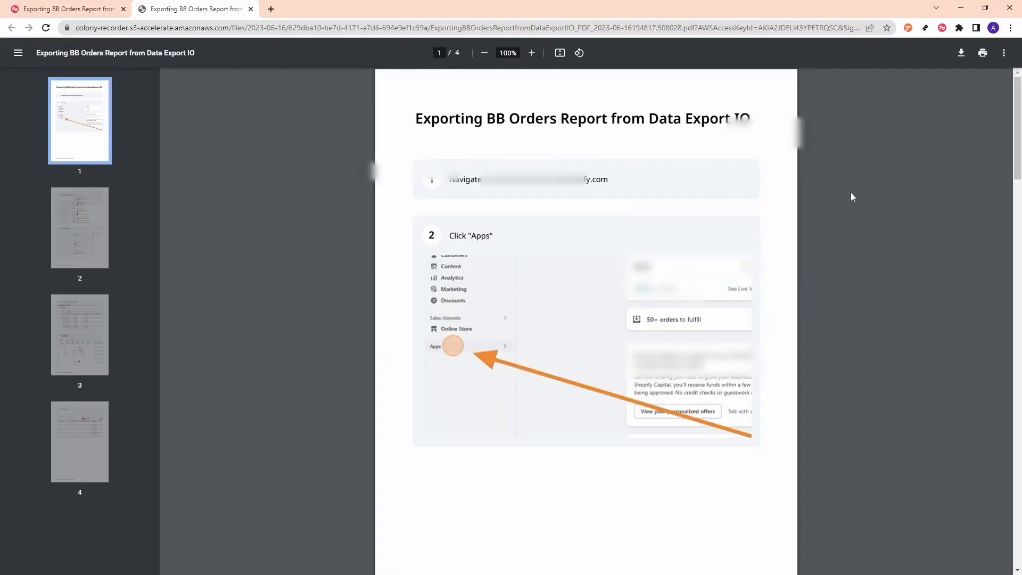
scroll(851, 195, down, 20)
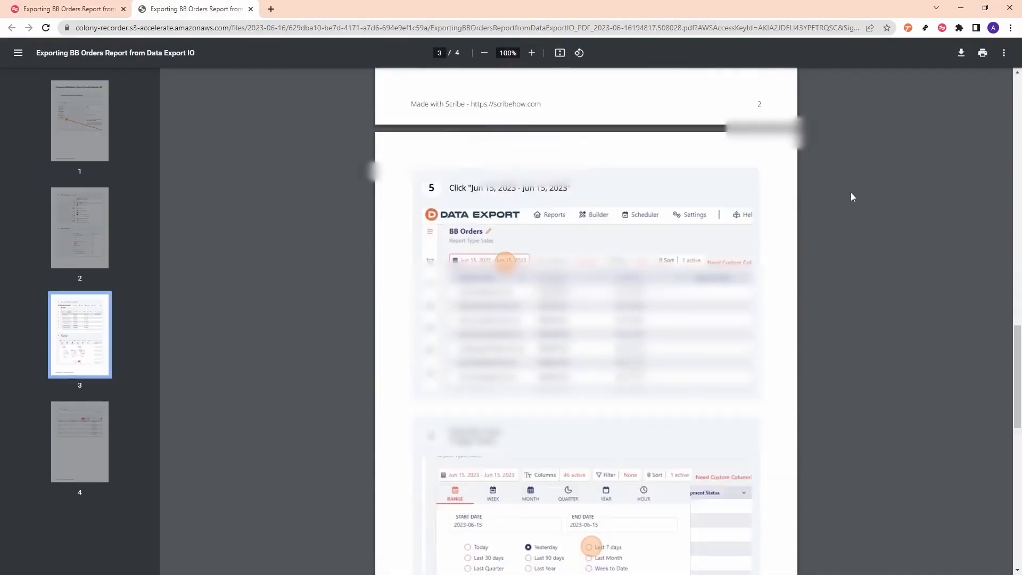
scroll(851, 193, down, 10)
scroll(851, 193, up, 20)
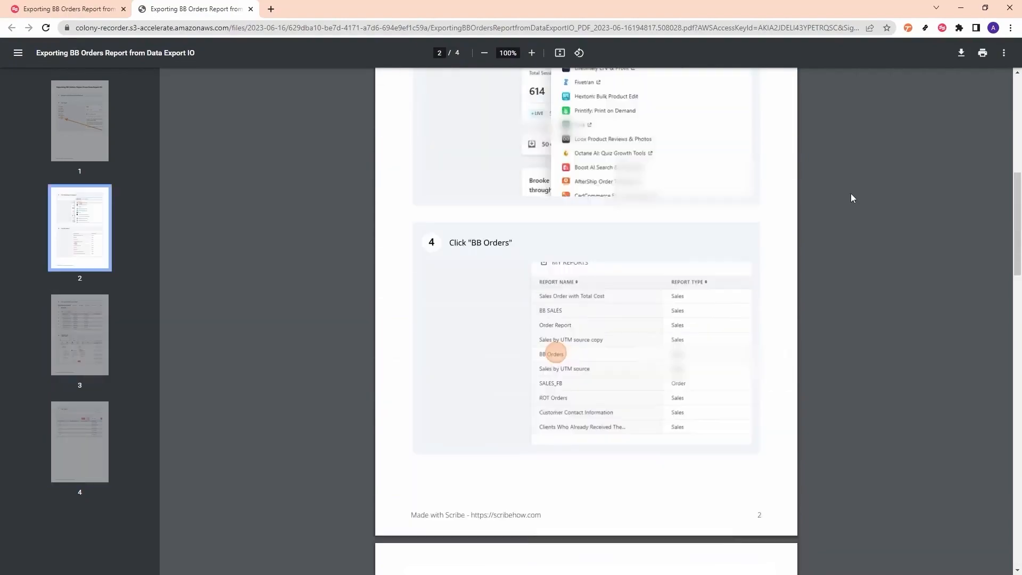
key(ctrl+w)
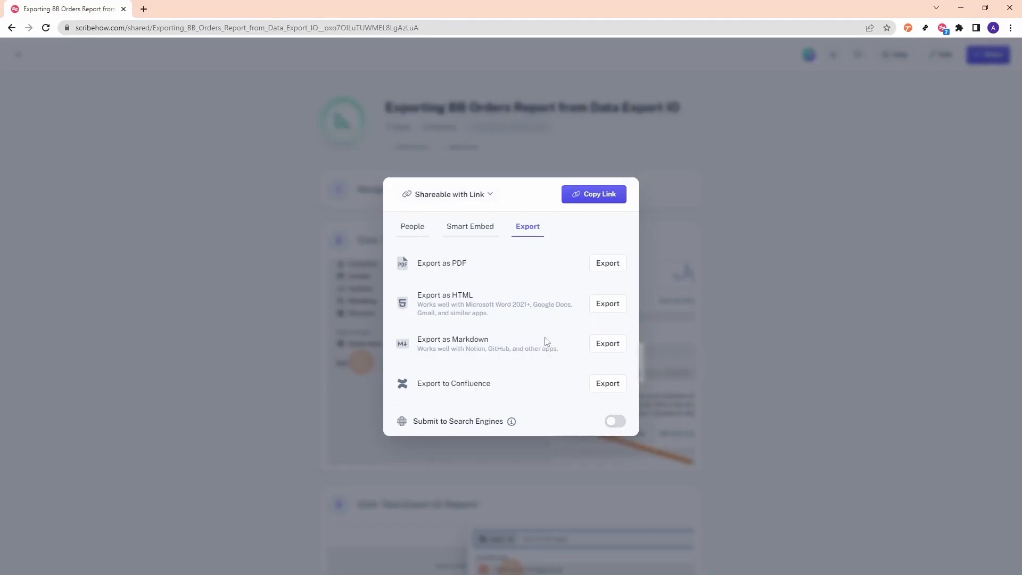
- Copy the guide as Markdown and paste it into a new Notion page
click(610, 352)
click(579, 387)
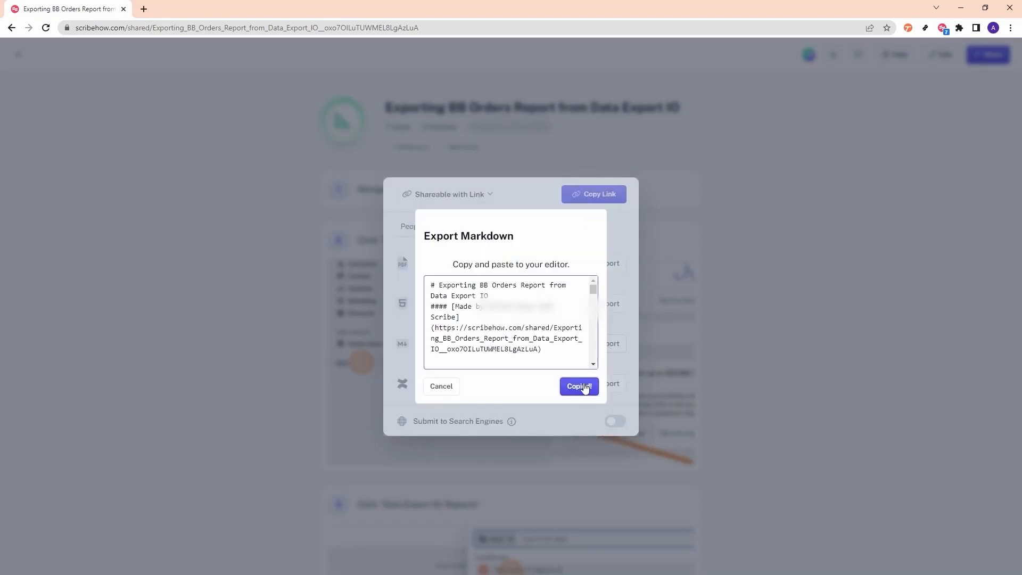
key(alt+Tab)
key(ctrl+v)
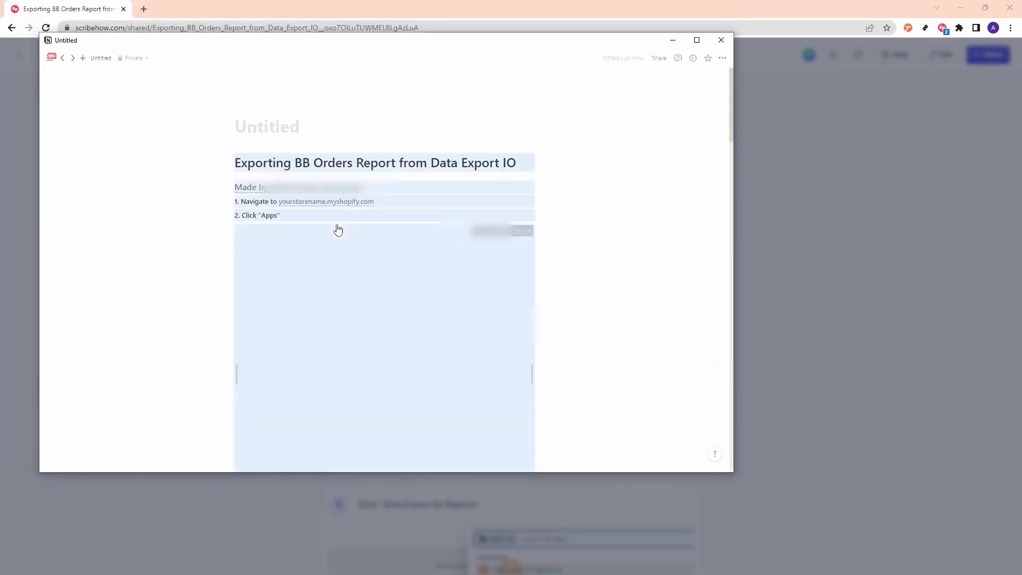
click(625, 239)
scroll(628, 240, down, 20)
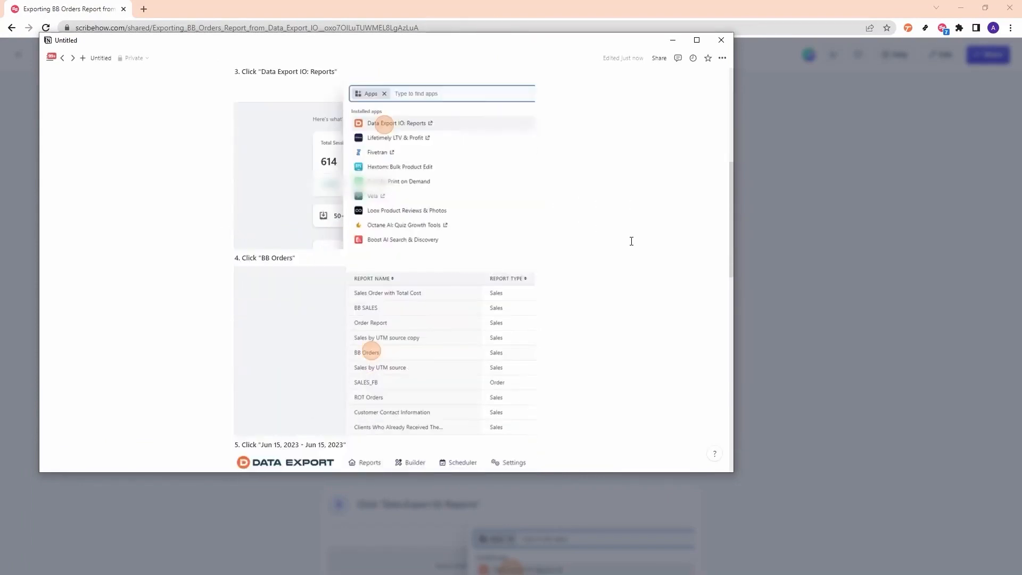
scroll(632, 242, up, 20)
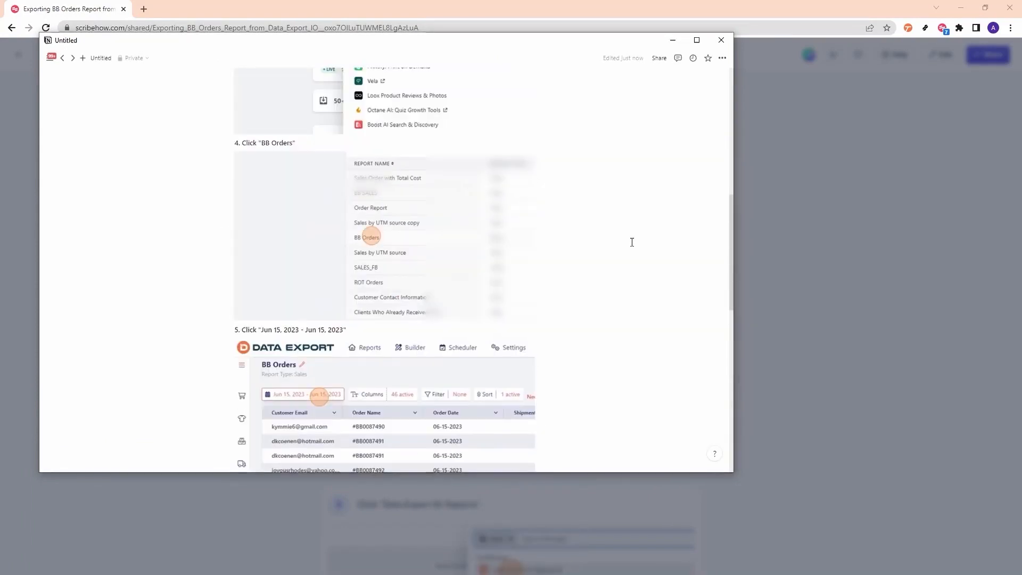
- Minimize Notion, cancel the Markdown export and close the Share dialog
click(677, 45)
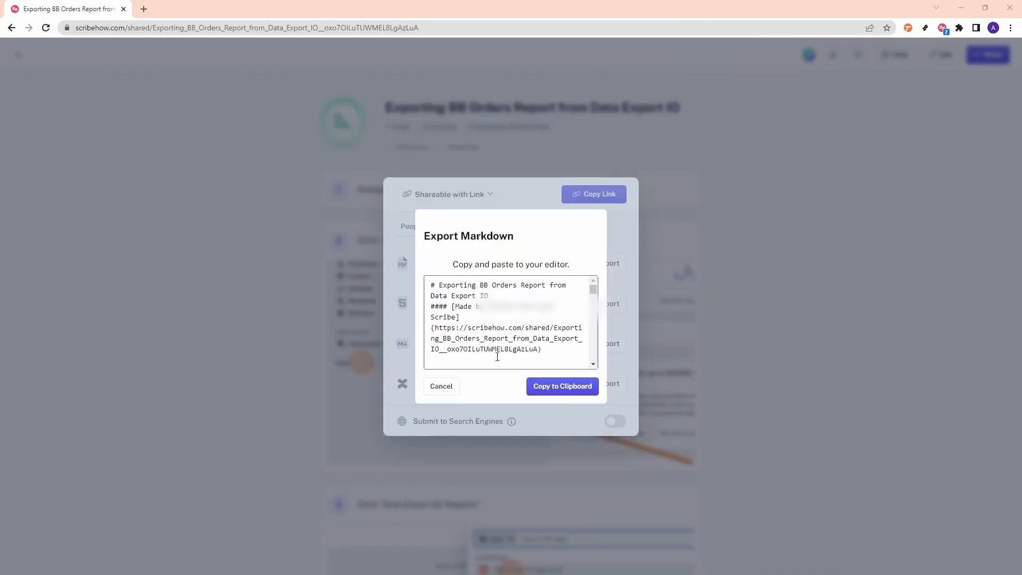
click(442, 386)
click(473, 227)
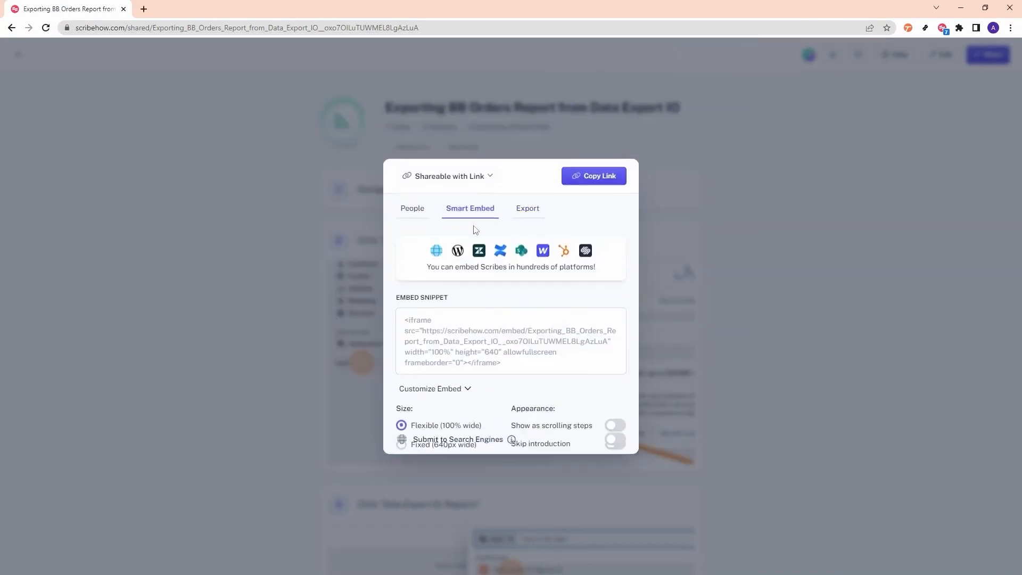
click(410, 165)
click(847, 299)
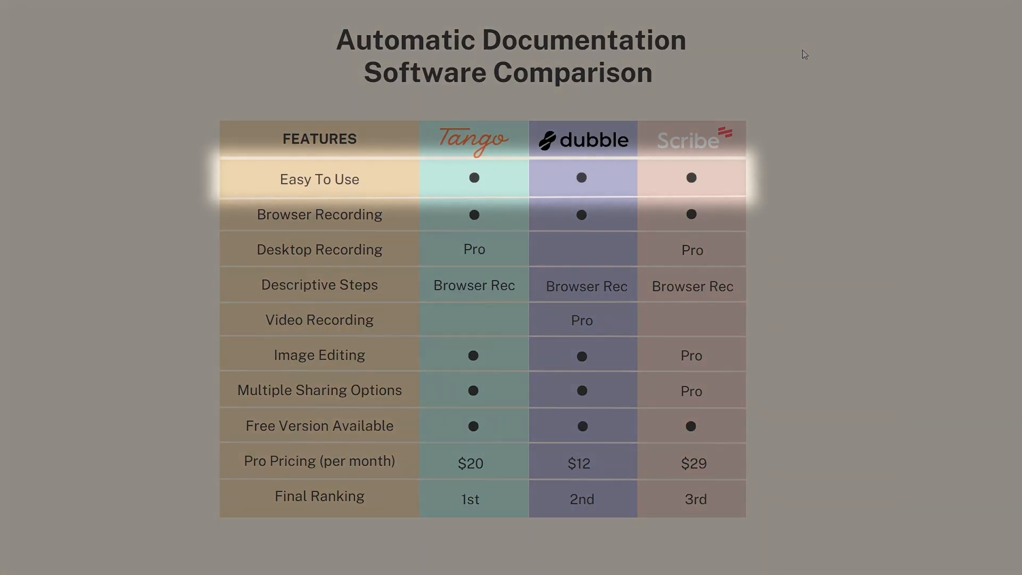
- Walk through the comparison table's feature rows, starting with Easy To Use and Browser Recording
click(799, 54)
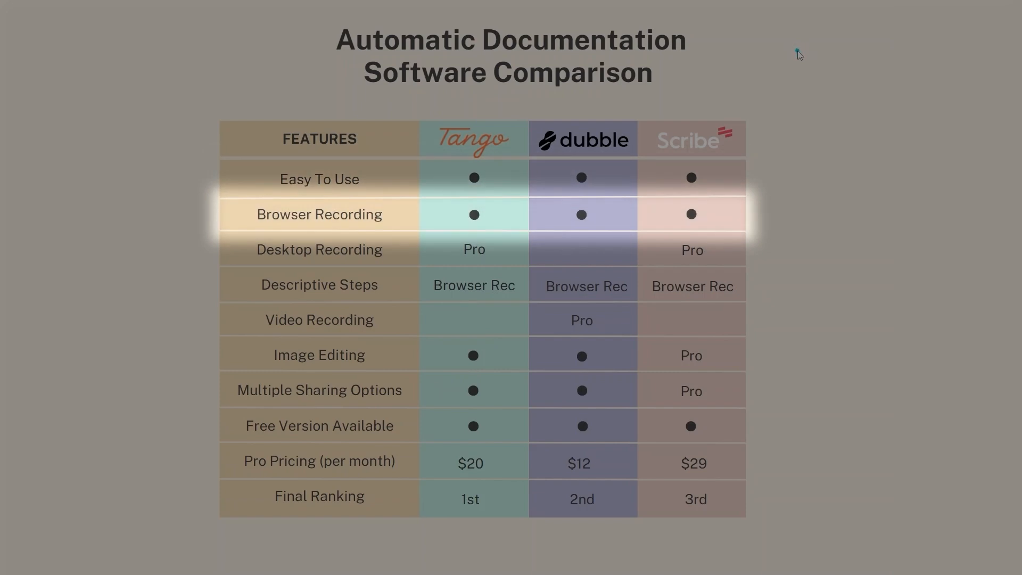